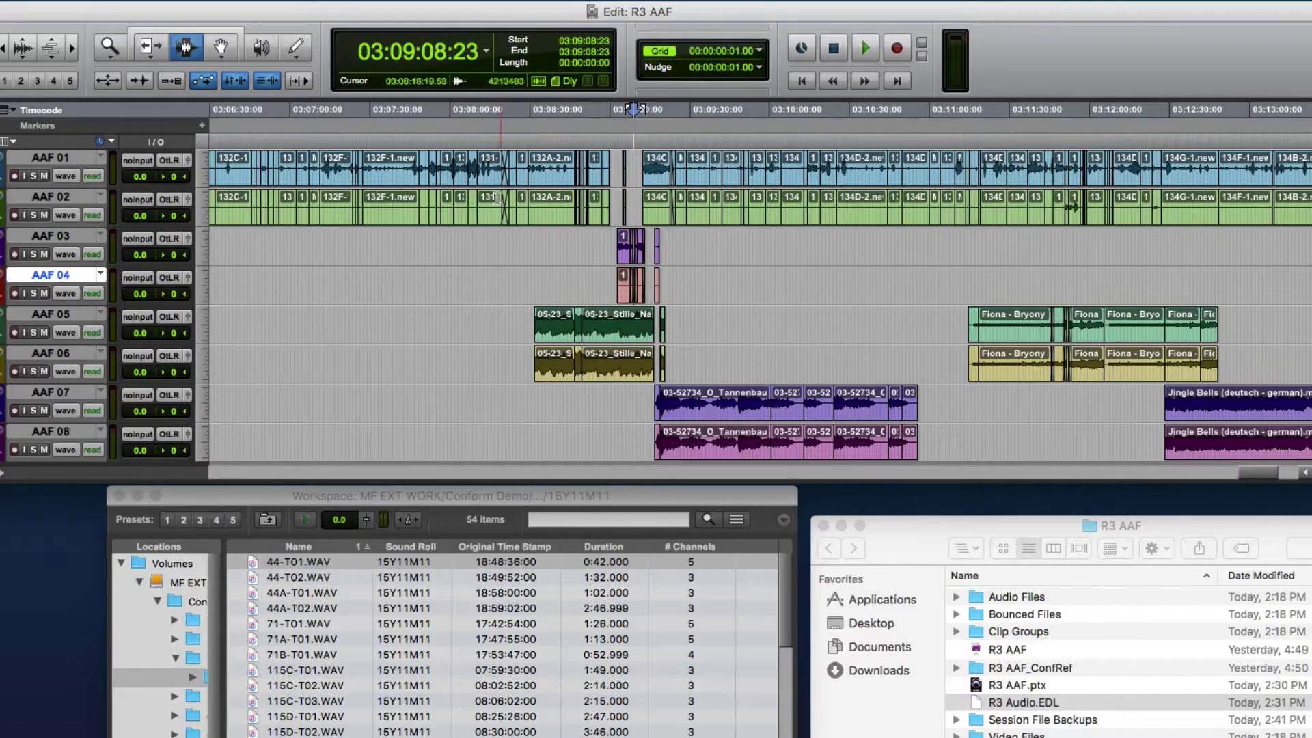
Examine the clips on tracks AAF 01–04 and the music clips on AAF 05–08 around 03:08:30 in the timeline
{"action": "left_click_drag", "start_coordinate": [473, 164], "coordinate": [777, 294]}
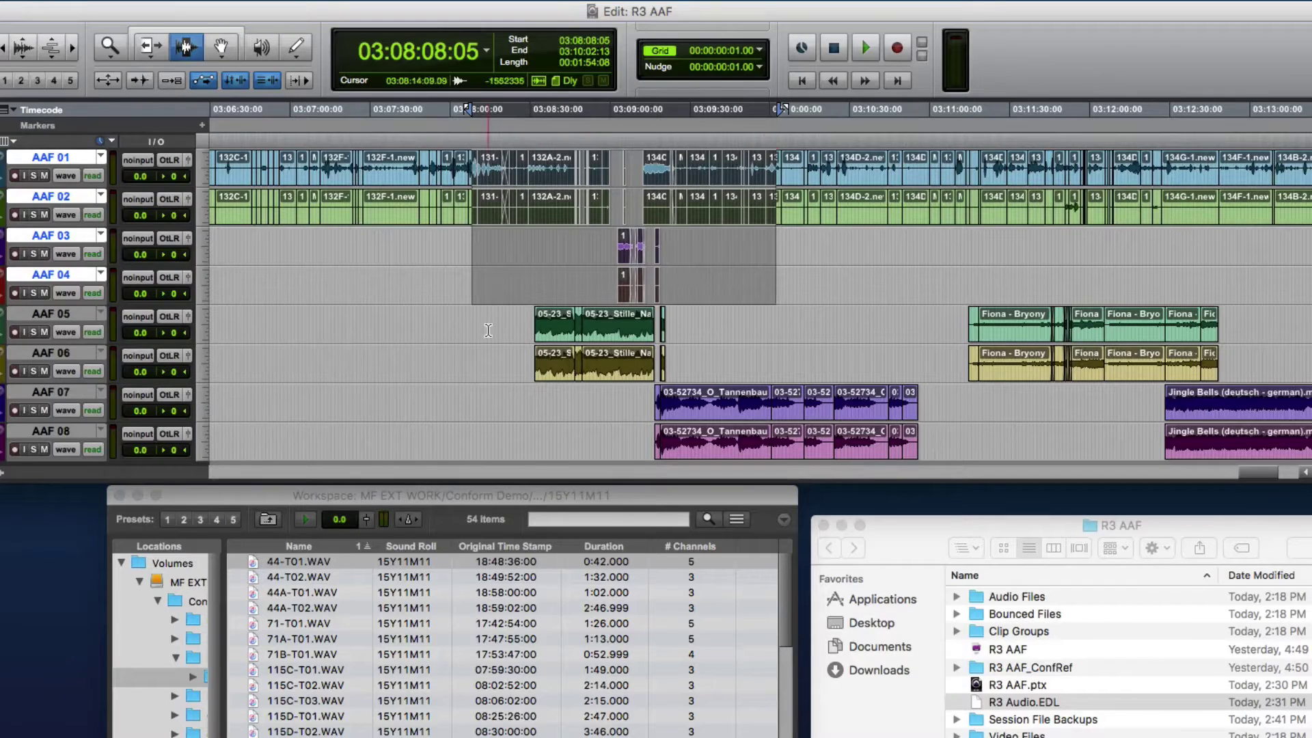
{"action": "left_click_drag", "start_coordinate": [489, 322], "coordinate": [818, 447]}
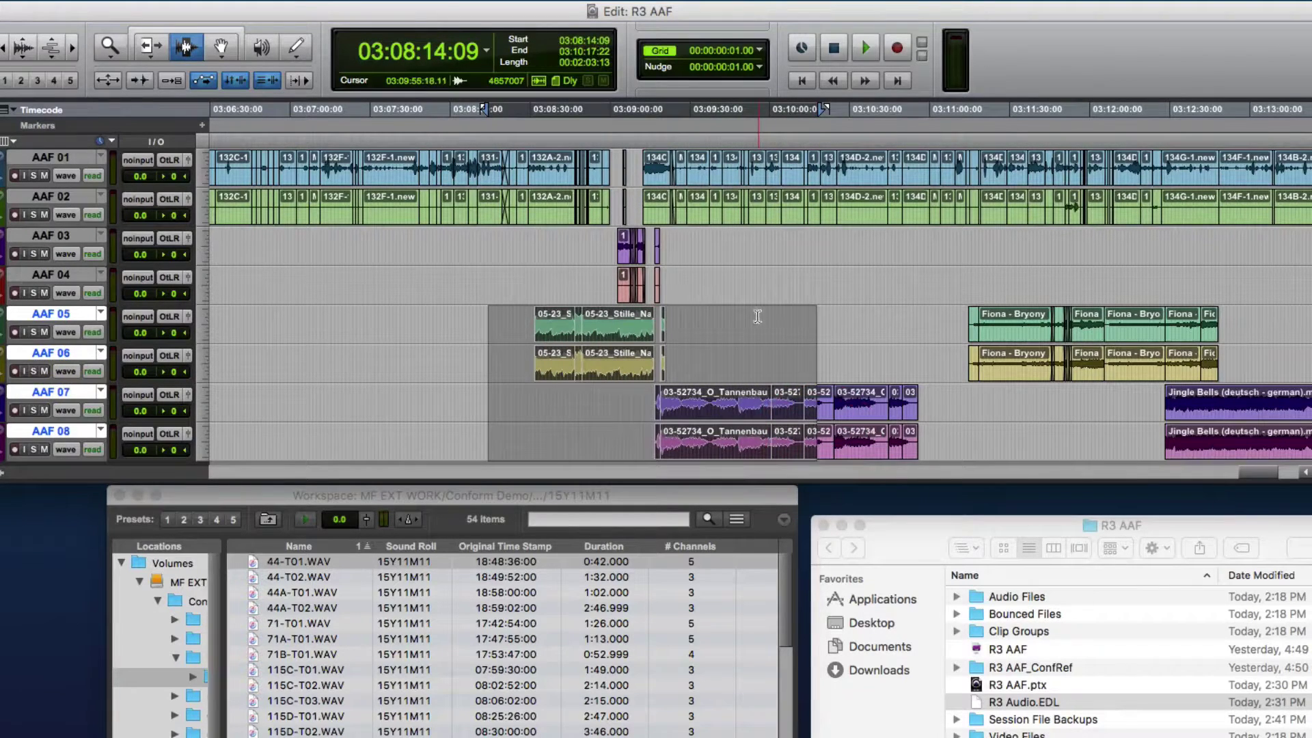
{"action": "left_click", "coordinate": [738, 294]}
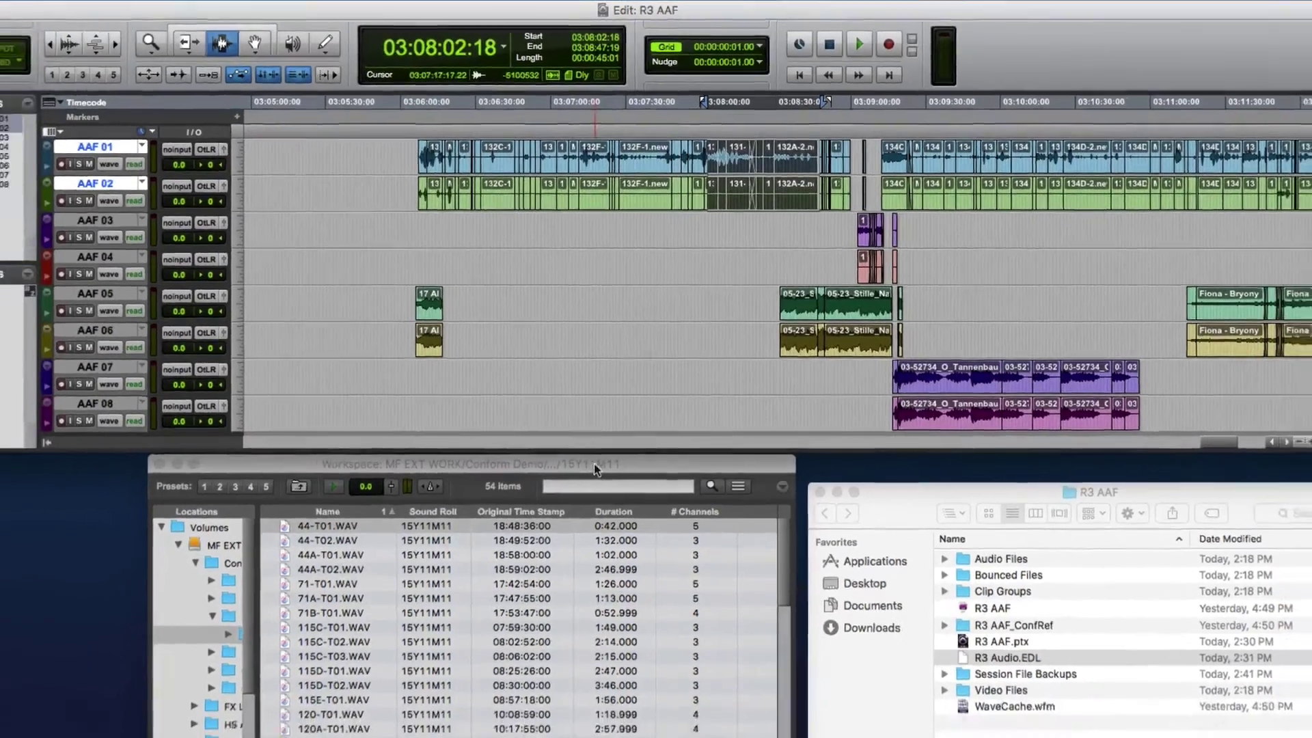
{"action": "left_click", "coordinate": [581, 495]}
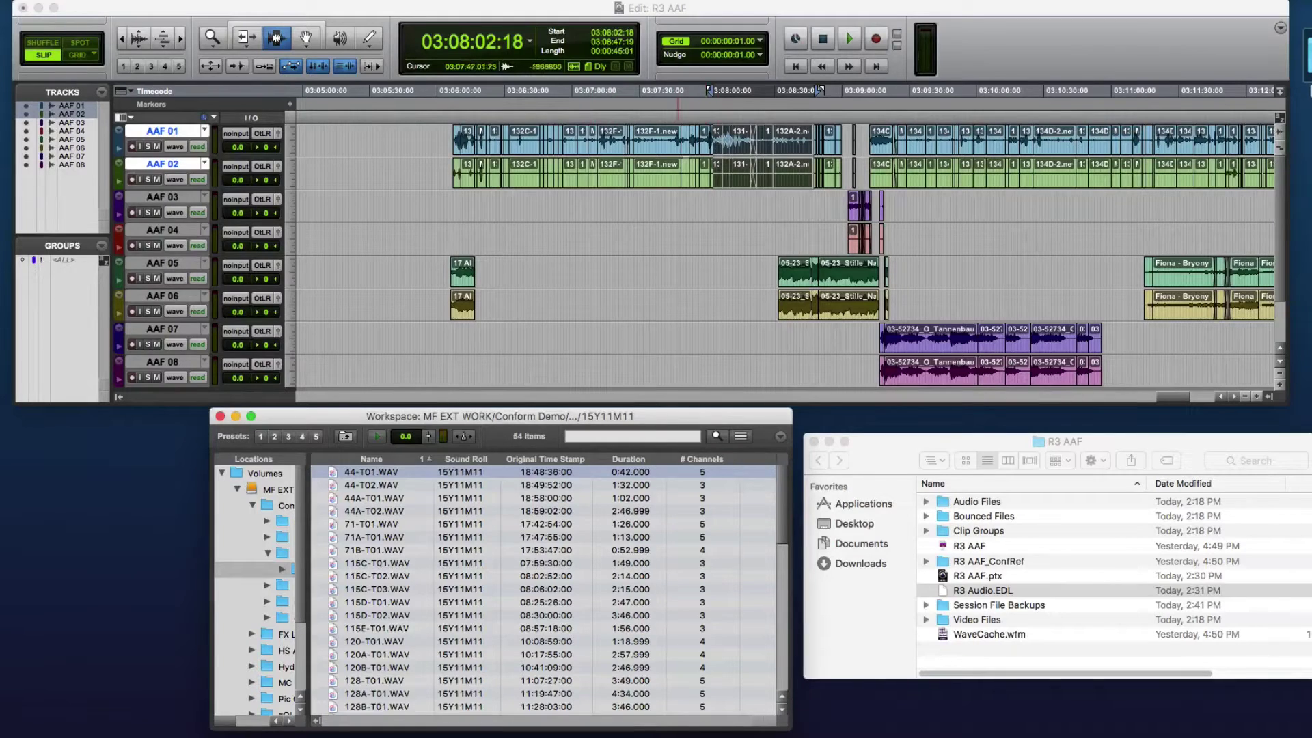
{"action": "left_click", "coordinate": [783, 136]}
{"action": "key", "text": "super+]"}
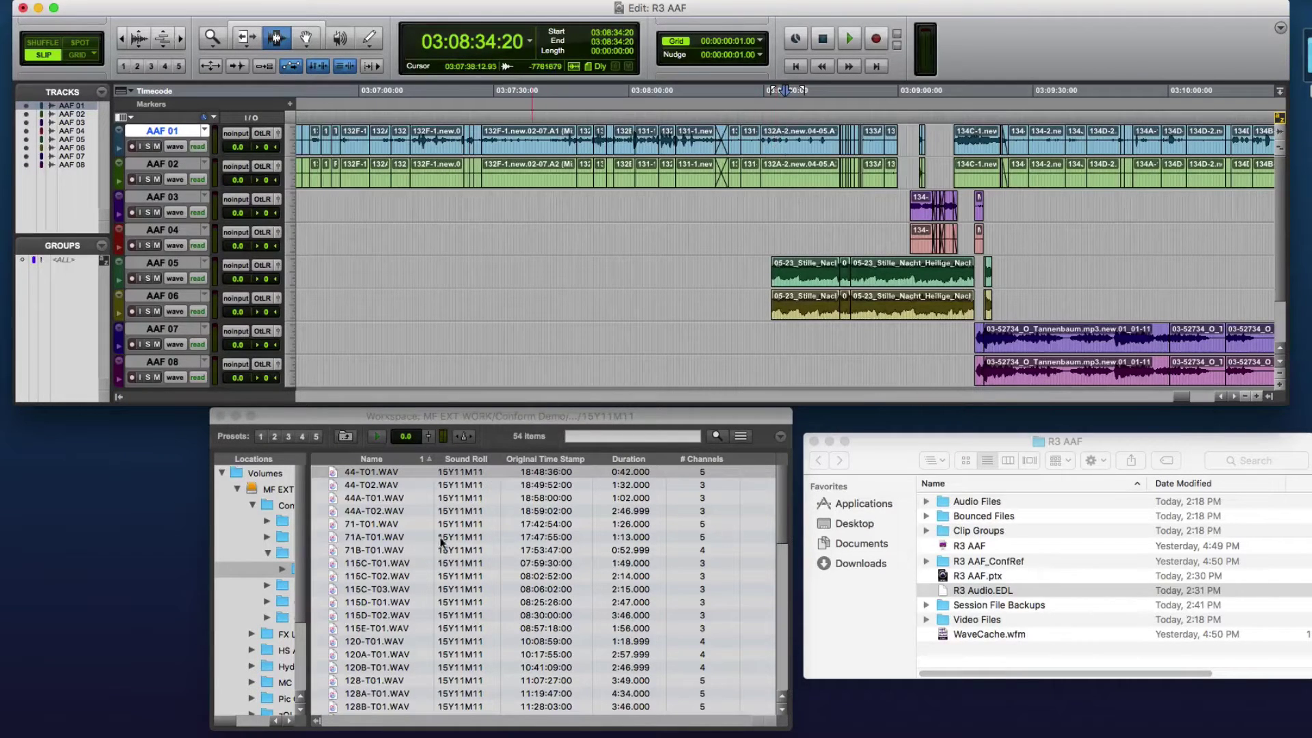
{"action": "left_click", "coordinate": [782, 146]}
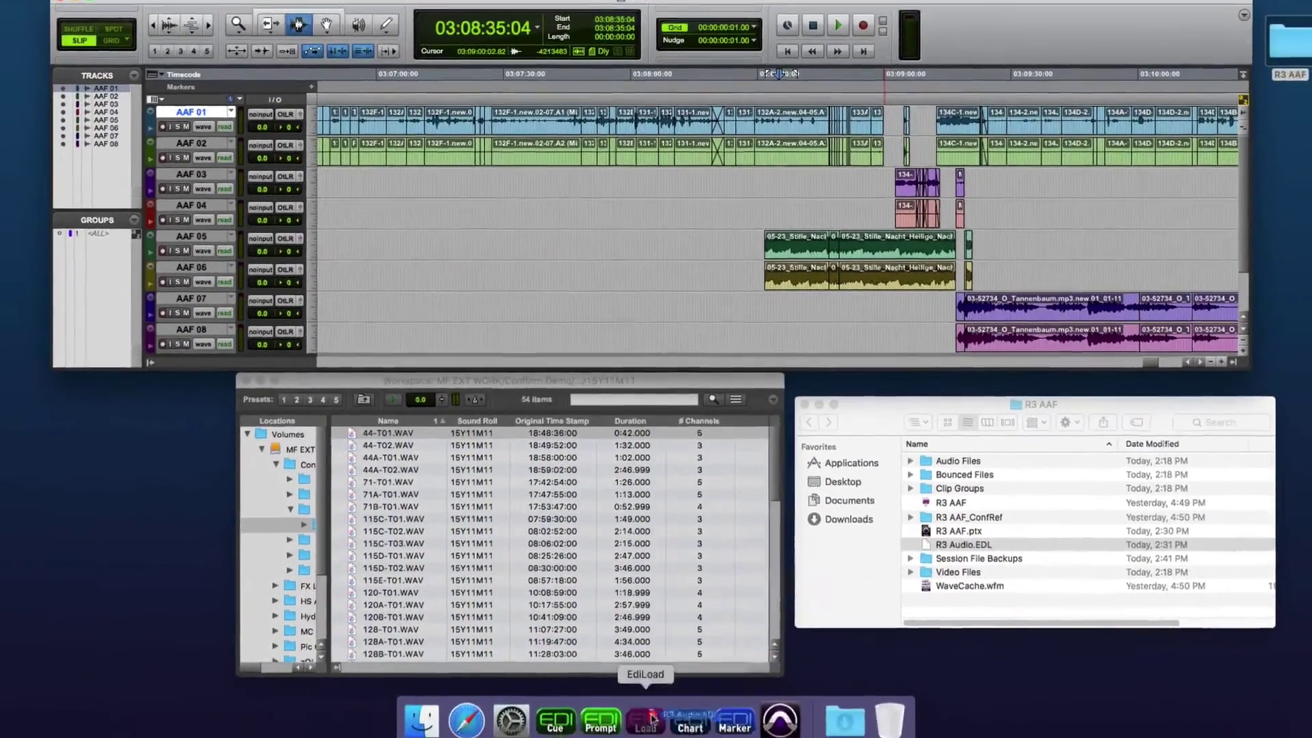
Load R3 Audio.EDL into EdiLoad at 23.976 / 24 FPS with automatic clip names and only comments containing CLIP NAME
{"action": "left_click", "coordinate": [649, 737]}
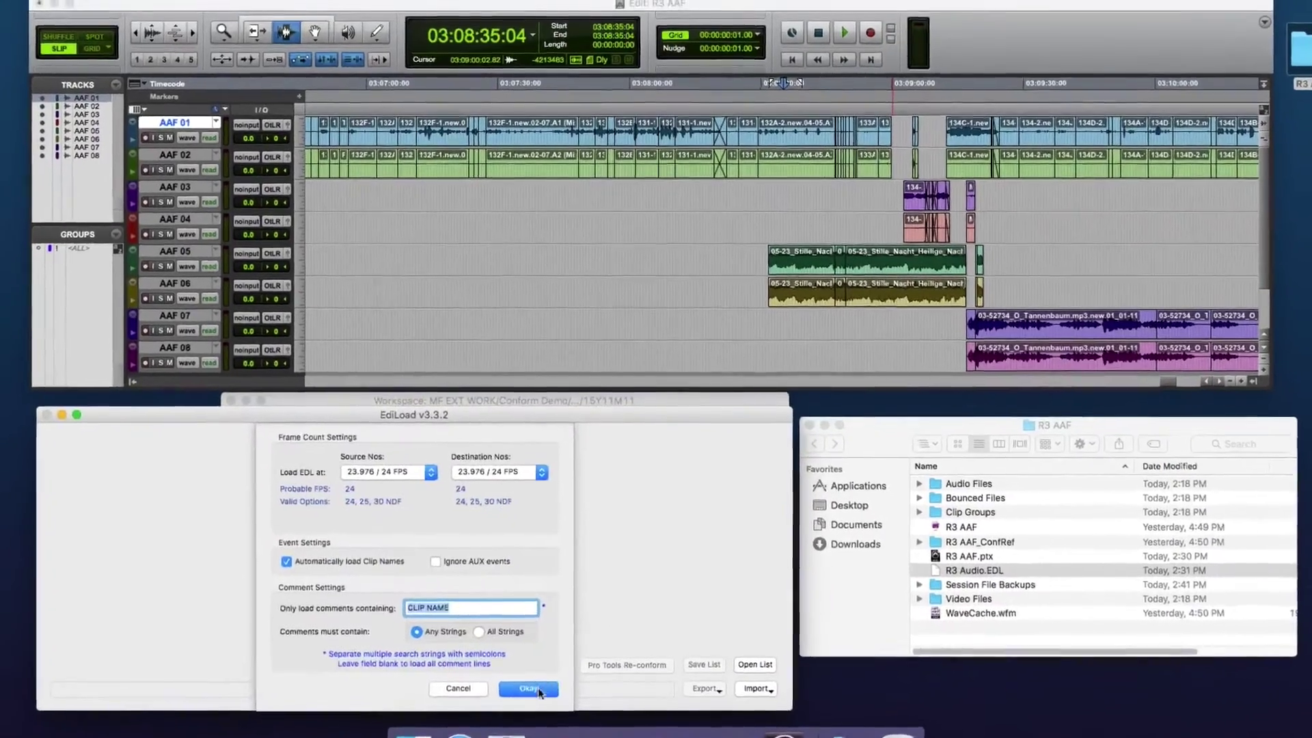
{"action": "left_click", "coordinate": [539, 692]}
{"action": "left_click_drag", "start_coordinate": [488, 426], "coordinate": [488, 431]}
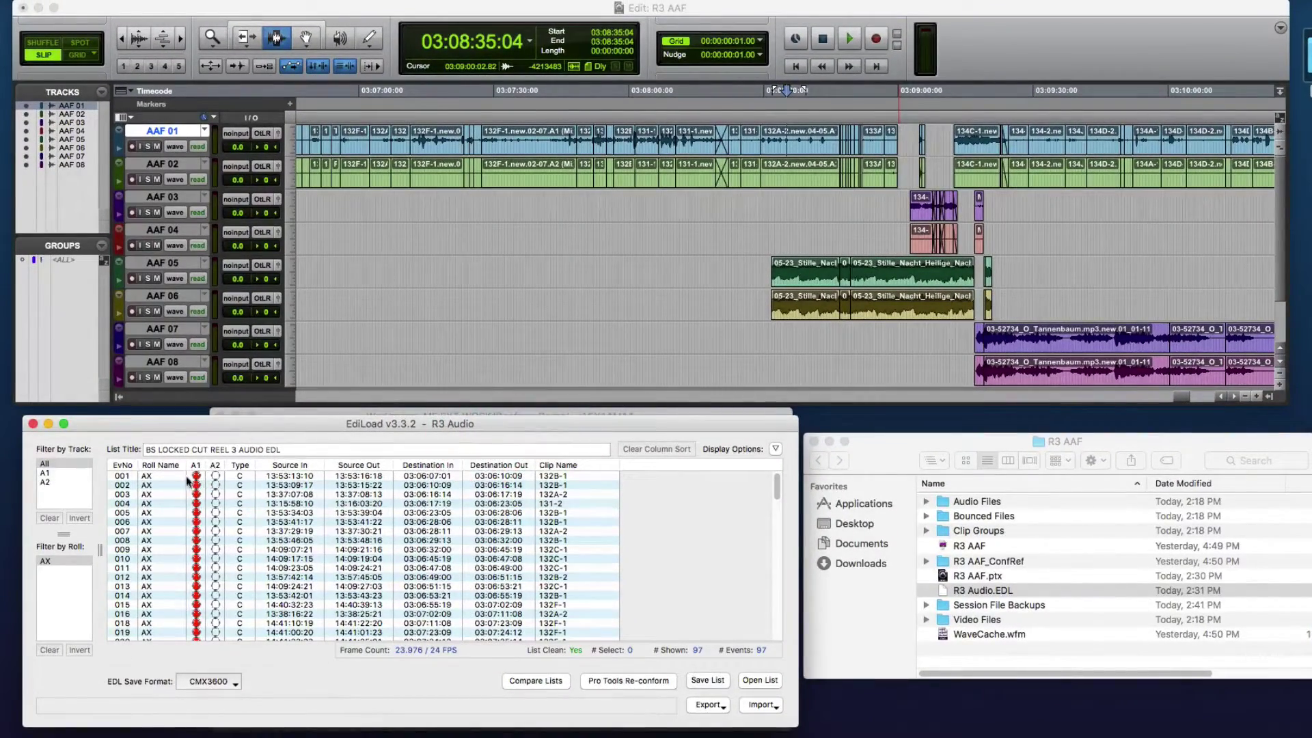
Highlight the AAF 01 clips from 03:07:11:17 to 03:08:24:06 and the AAF 03 clips around 03:09:00 for inspection
{"action": "left_click", "coordinate": [475, 147]}
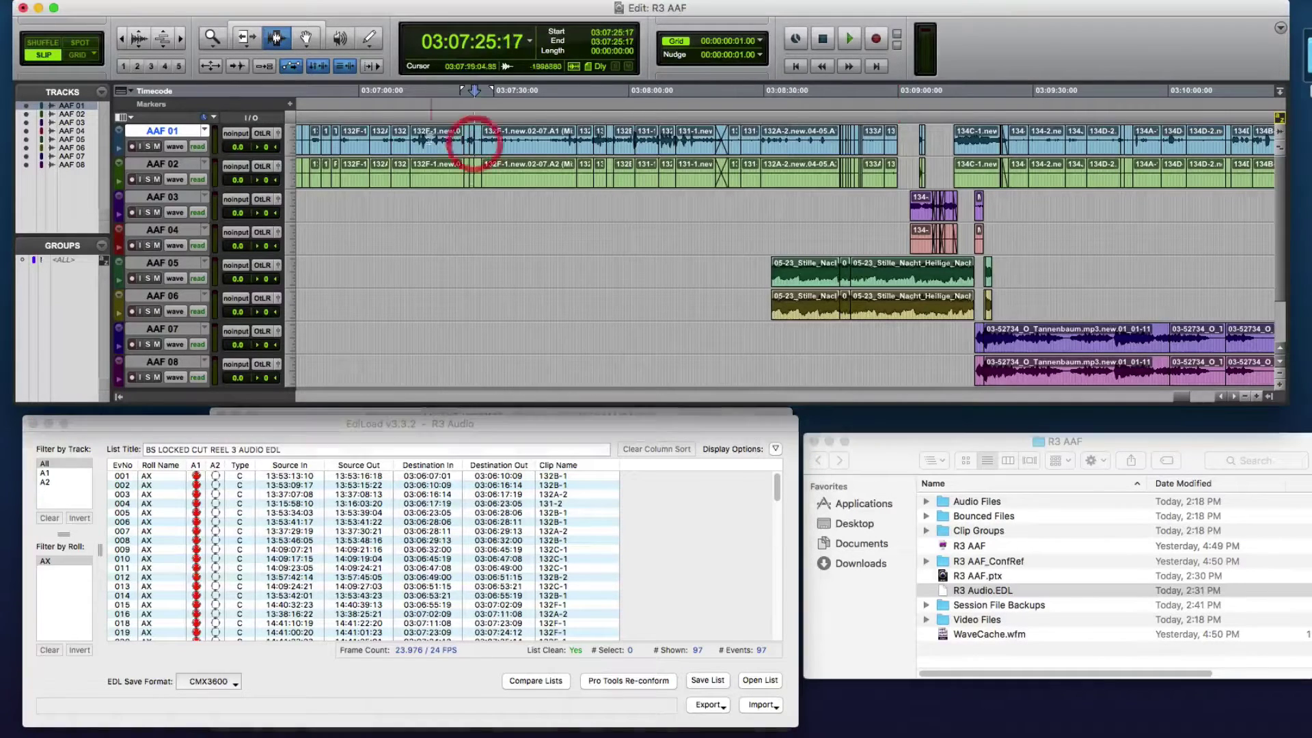
{"action": "left_click_drag", "start_coordinate": [412, 137], "coordinate": [738, 137]}
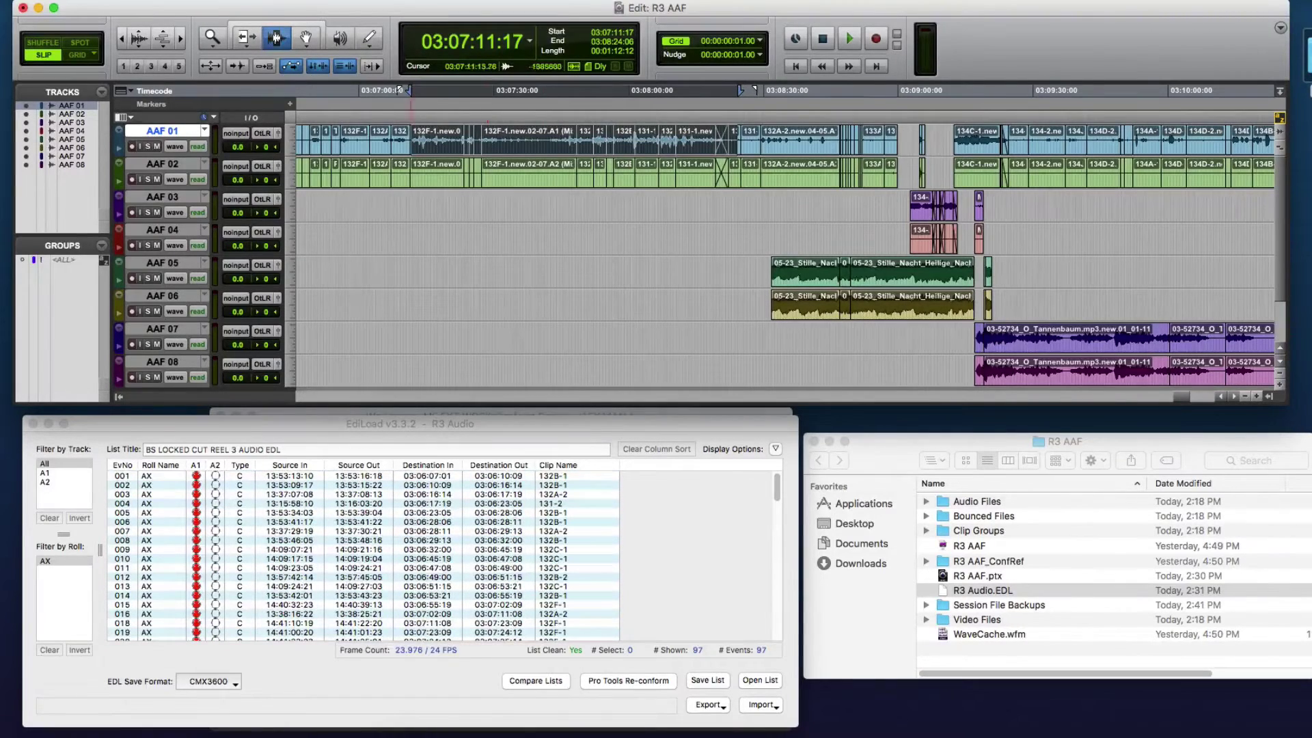
{"action": "left_click", "coordinate": [864, 236]}
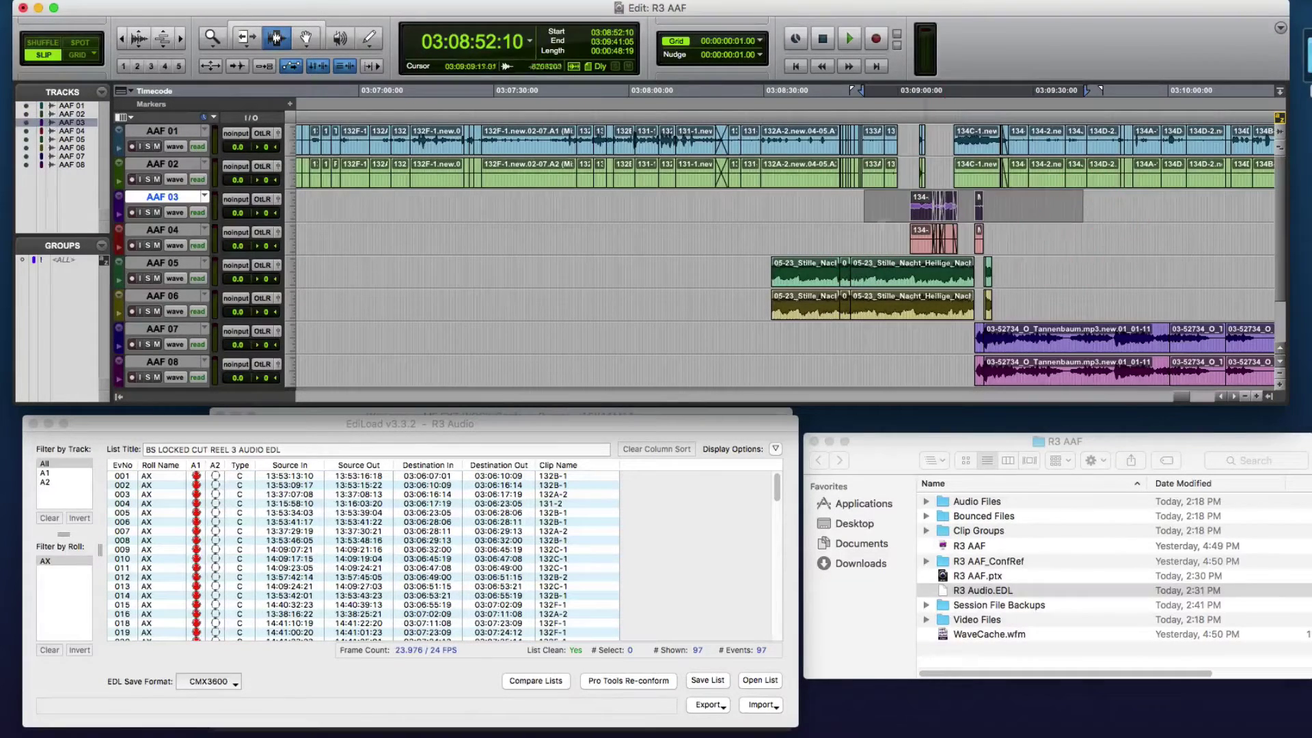
Select event 005 in the EDL and reposition the Workspace browser so the event list and the sound files show together
{"action": "left_click", "coordinate": [281, 512]}
{"action": "left_click_drag", "start_coordinate": [433, 416], "coordinate": [922, 191]}
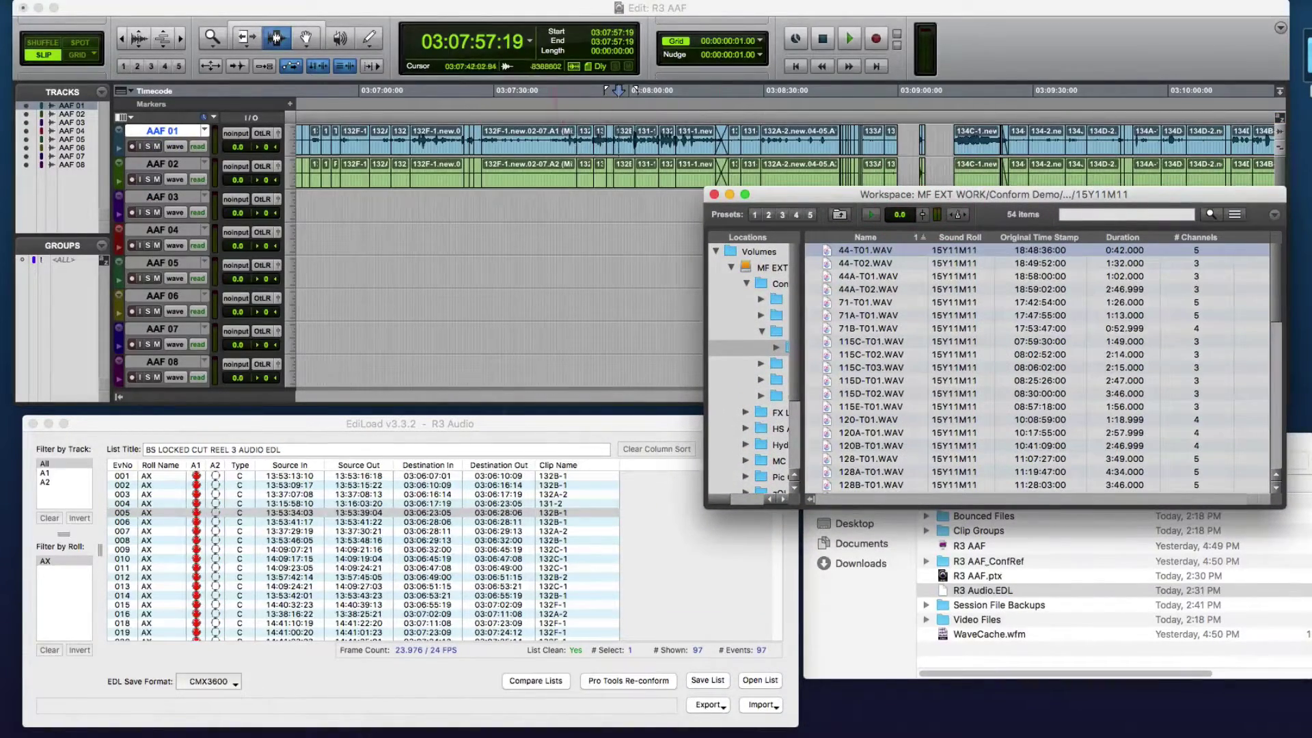
{"action": "left_click", "coordinate": [478, 423]}
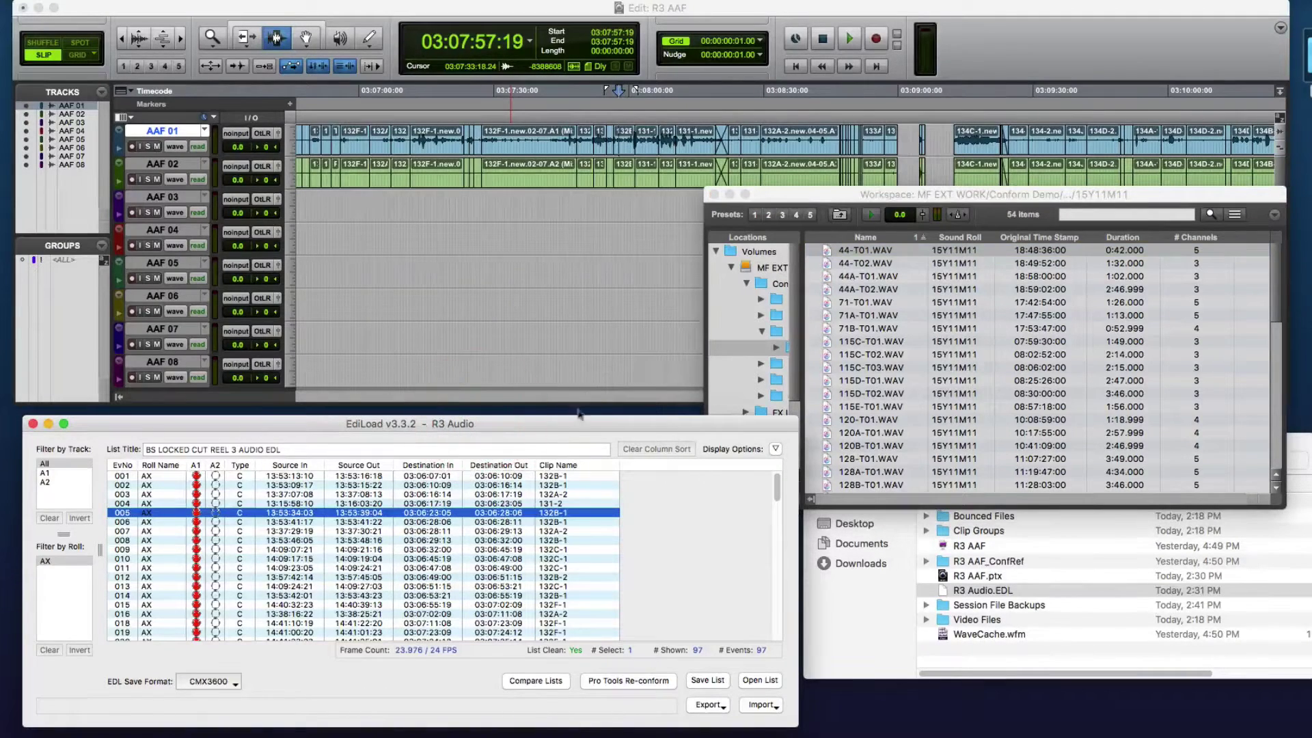
{"action": "left_click", "coordinate": [571, 425]}
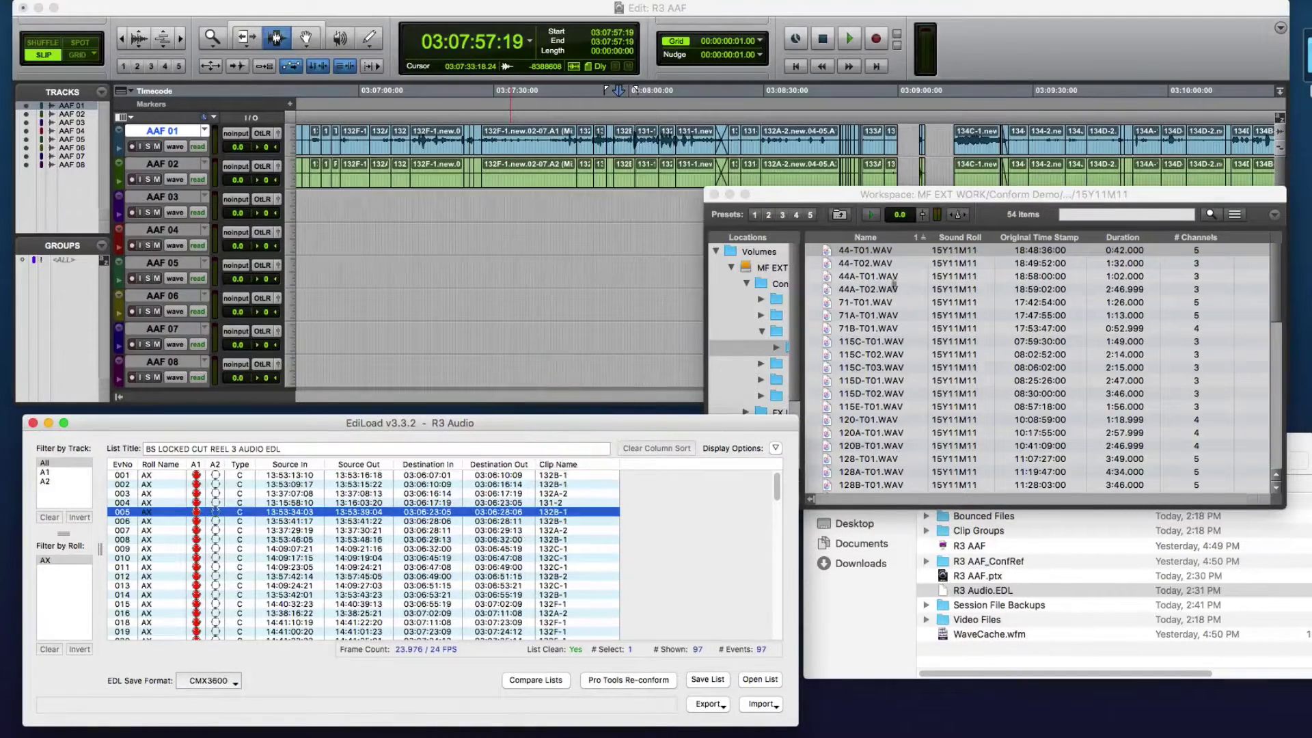
{"action": "left_click_drag", "start_coordinate": [861, 206], "coordinate": [879, 204]}
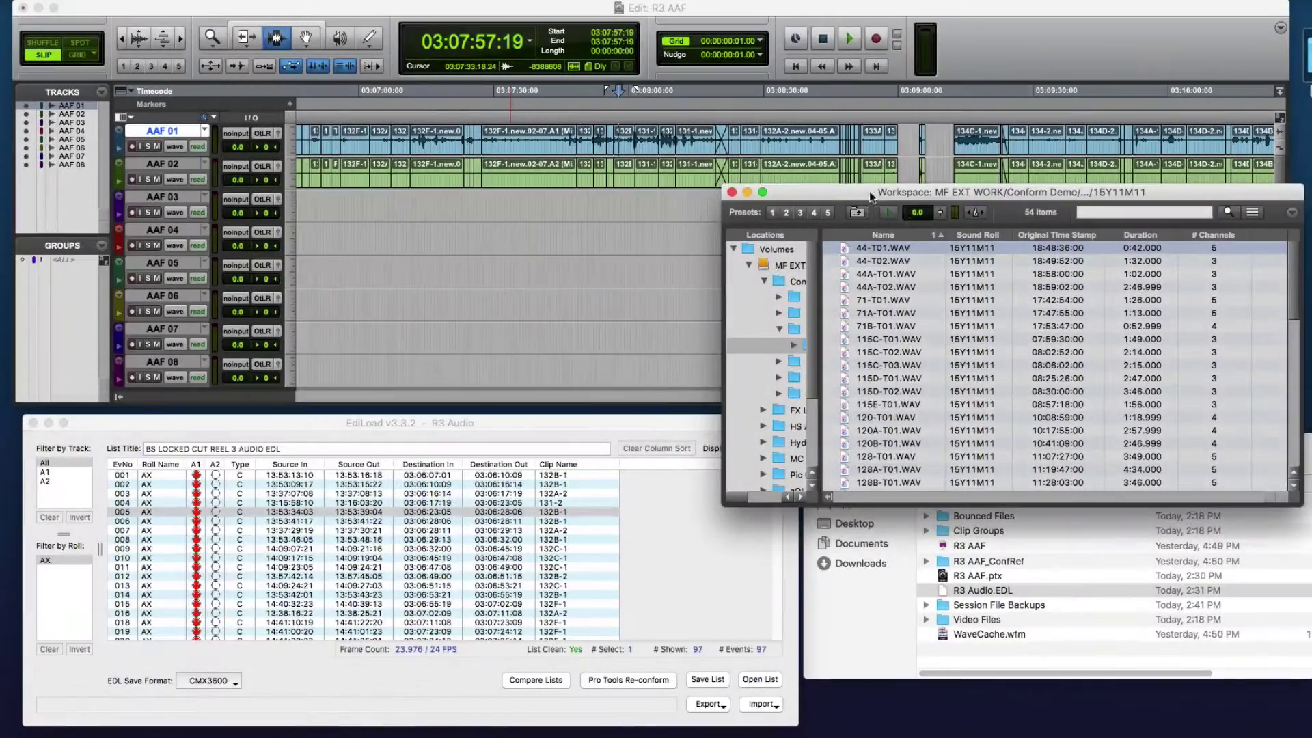
{"action": "left_click_drag", "start_coordinate": [871, 197], "coordinate": [878, 203]}
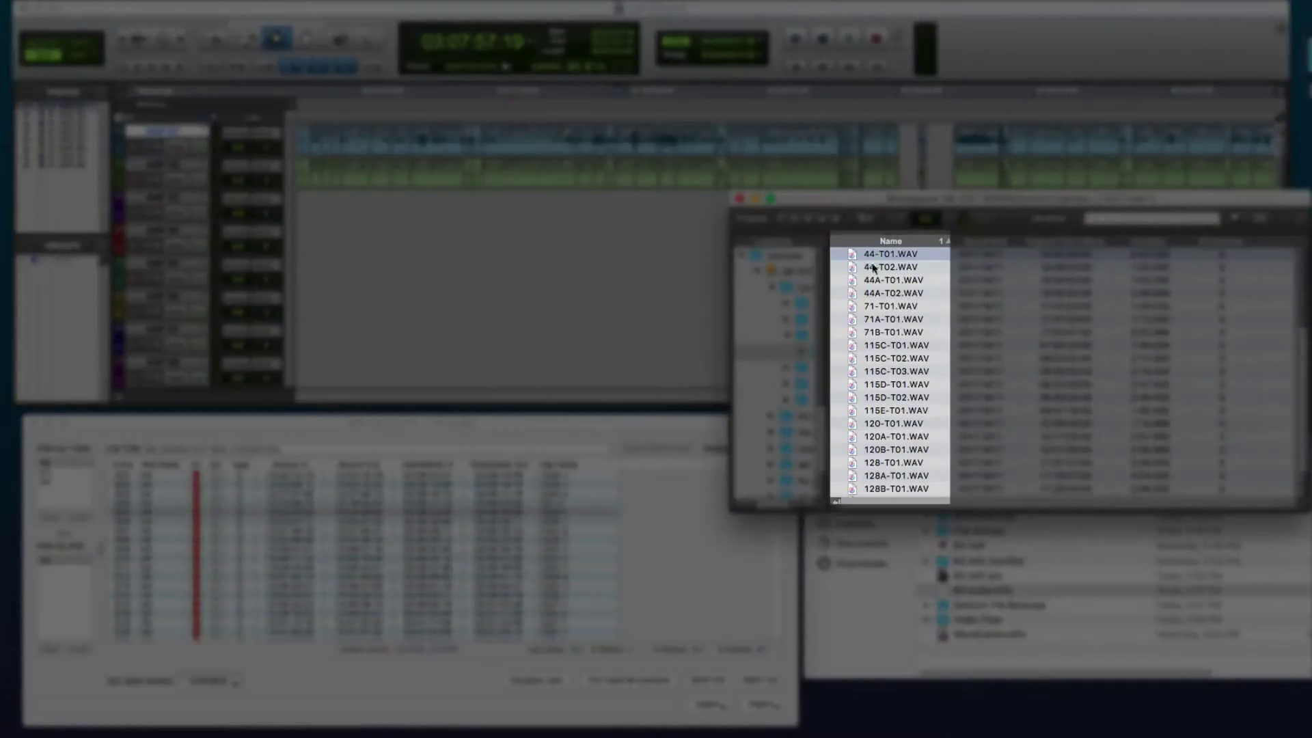
Find the sound file 132B-T01.WAV in the Workspace browser that corresponds to EDL event 001 and select it
{"action": "scroll", "coordinate": [889, 372], "scroll_direction": "down", "scroll_amount": 5}
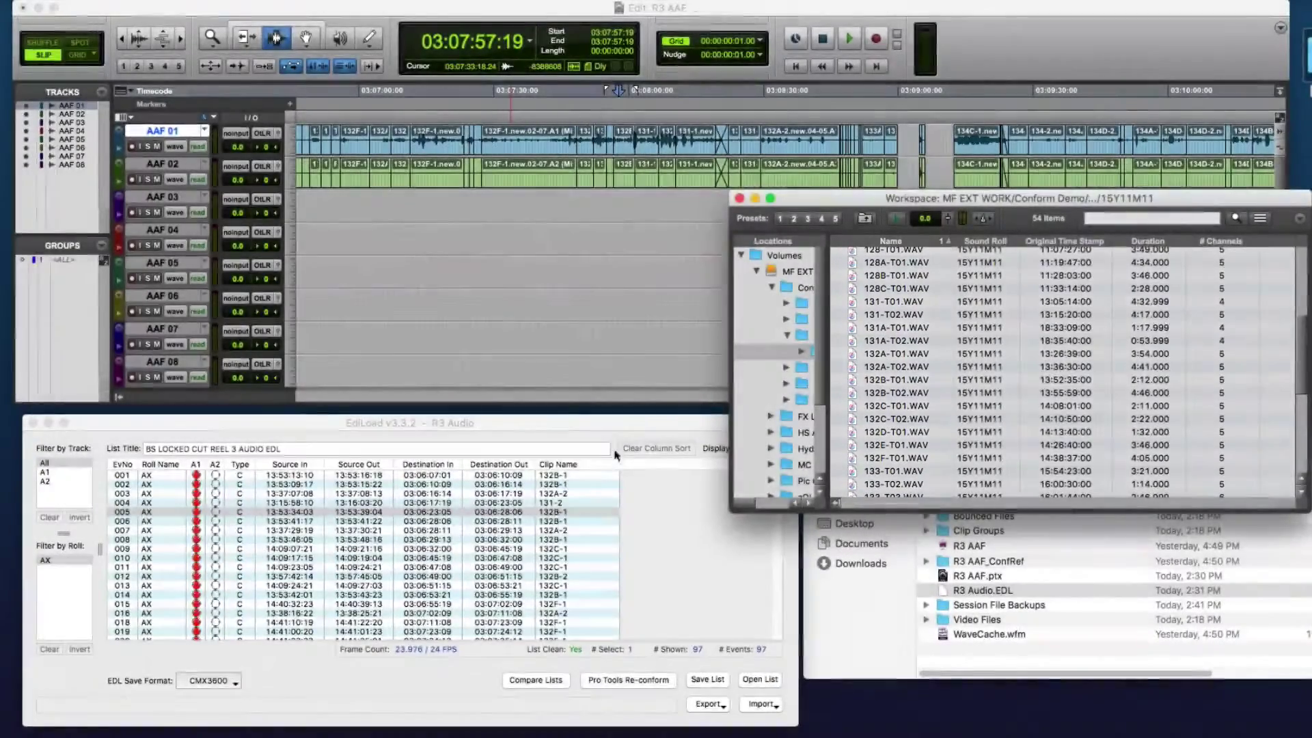
{"action": "left_click", "coordinate": [609, 430]}
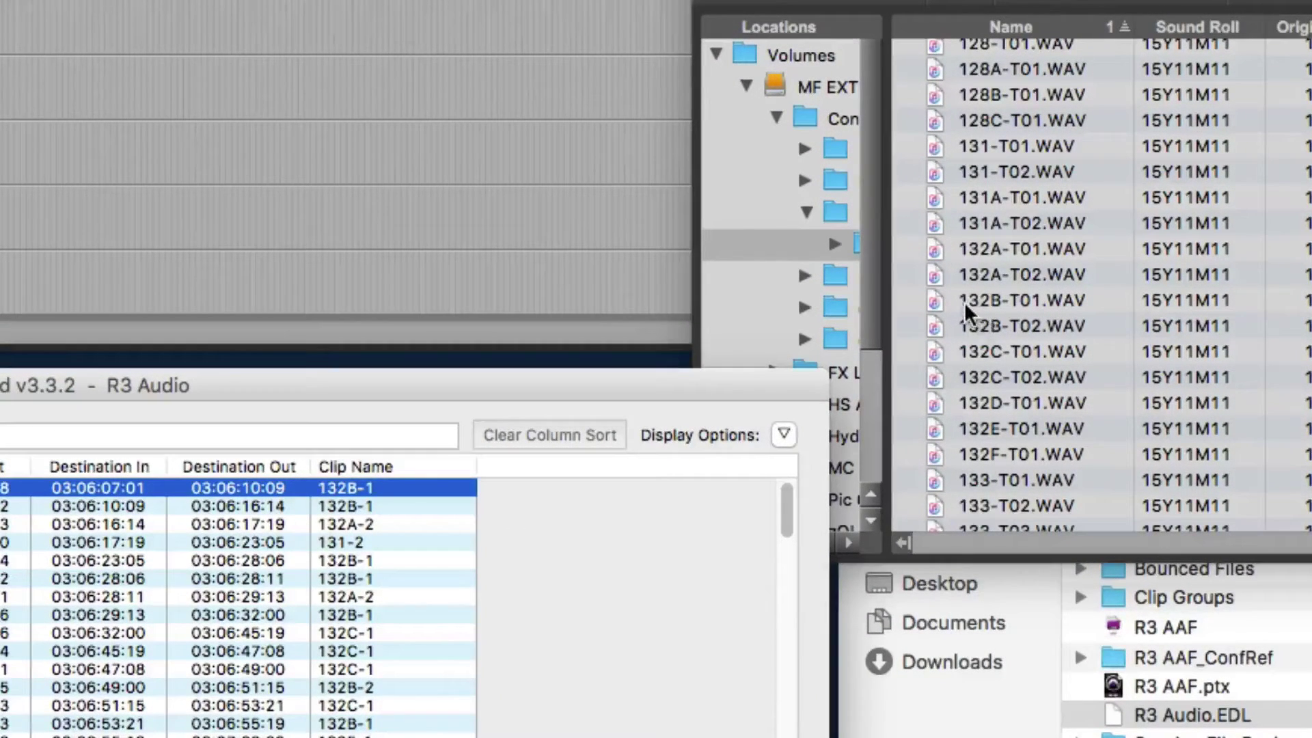
{"action": "left_click", "coordinate": [976, 302]}
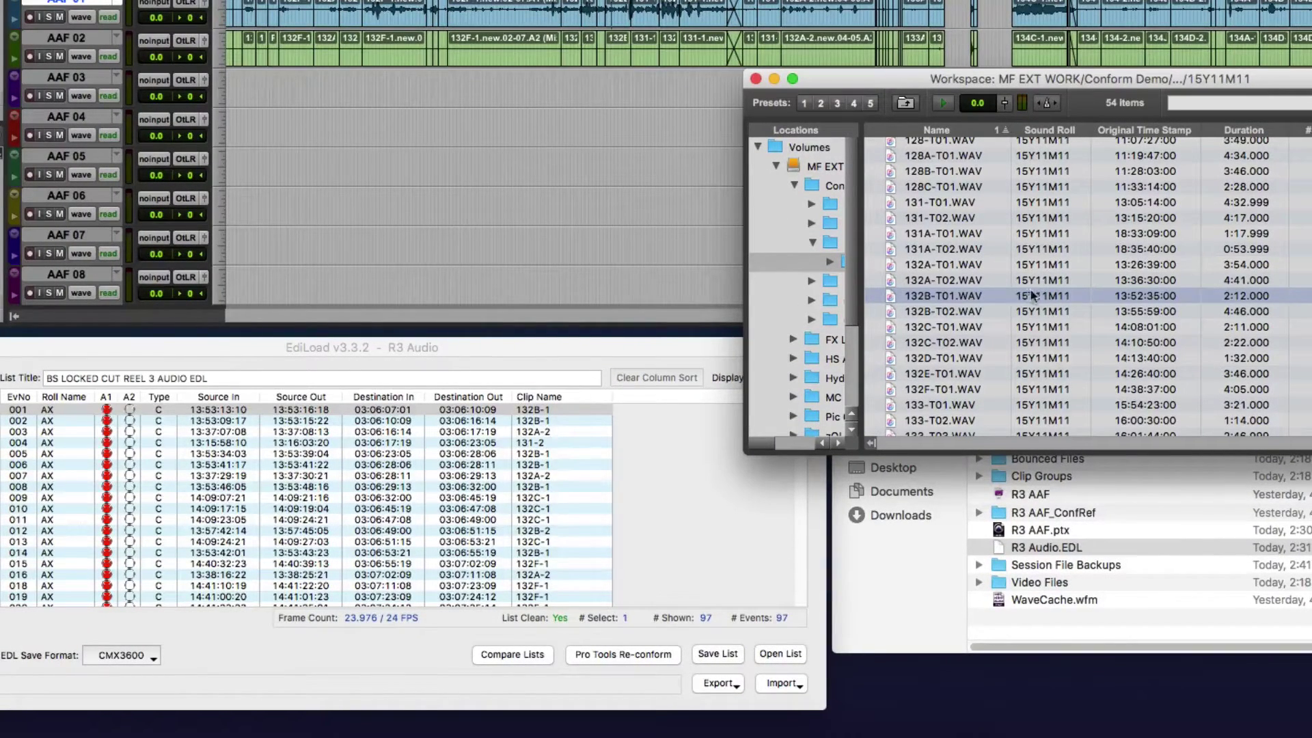
Review the source timecodes throughout the EDL, ending on event 001, against the sound files' original time stamps
{"action": "left_click", "coordinate": [272, 362]}
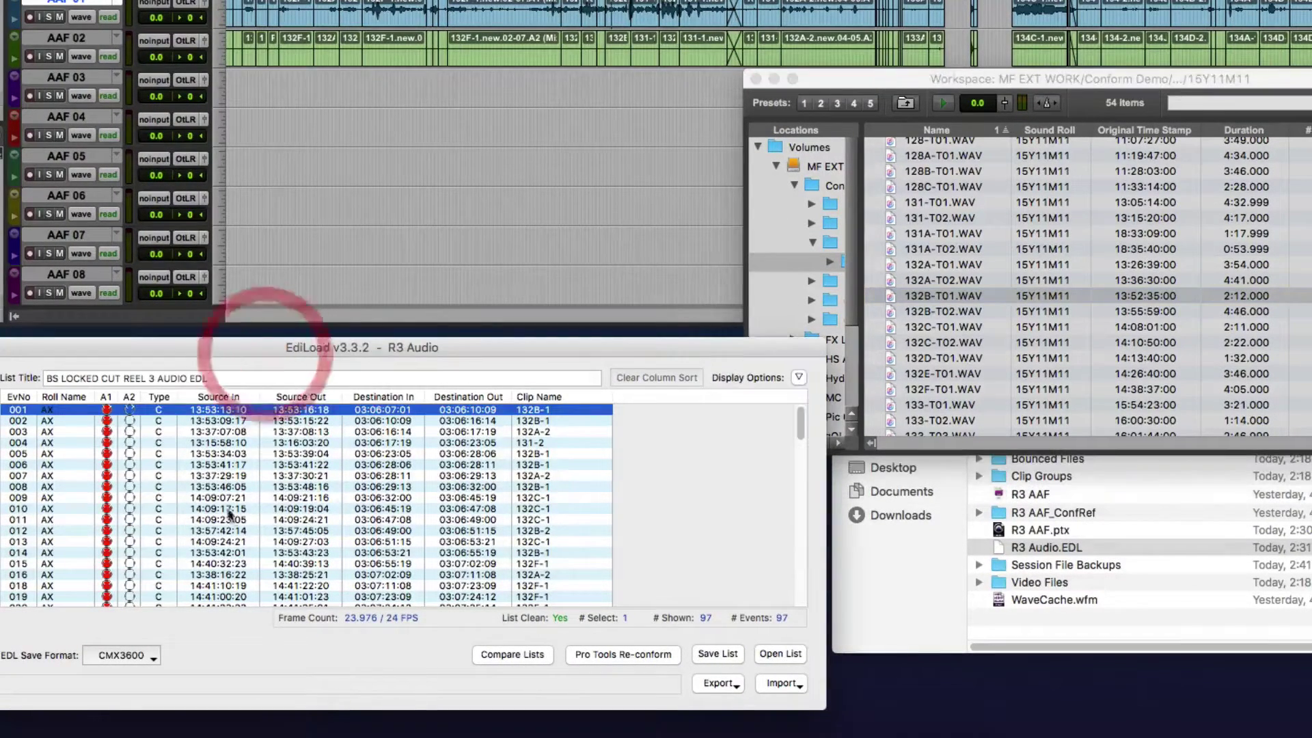
{"action": "scroll", "coordinate": [216, 437], "scroll_direction": "down", "scroll_amount": 15}
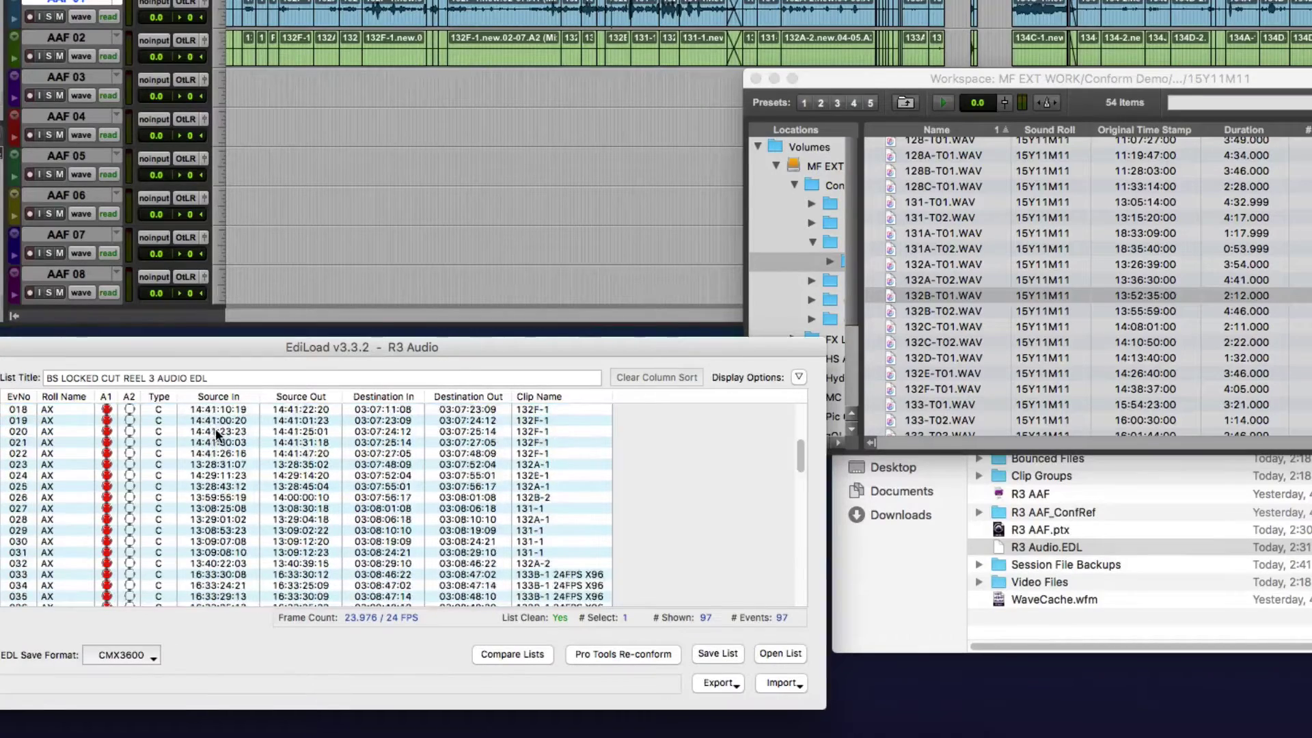
{"action": "scroll", "coordinate": [218, 434], "scroll_direction": "up", "scroll_amount": 15}
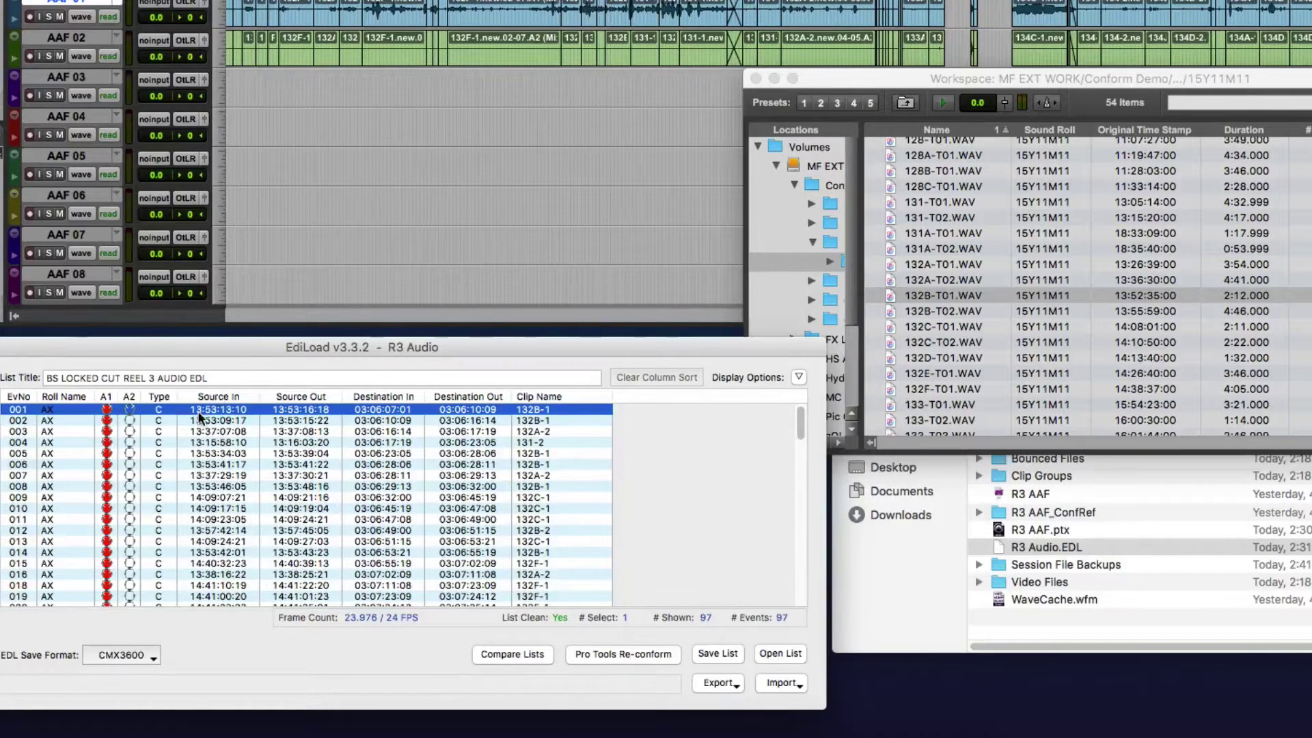
{"action": "left_click", "coordinate": [199, 410]}
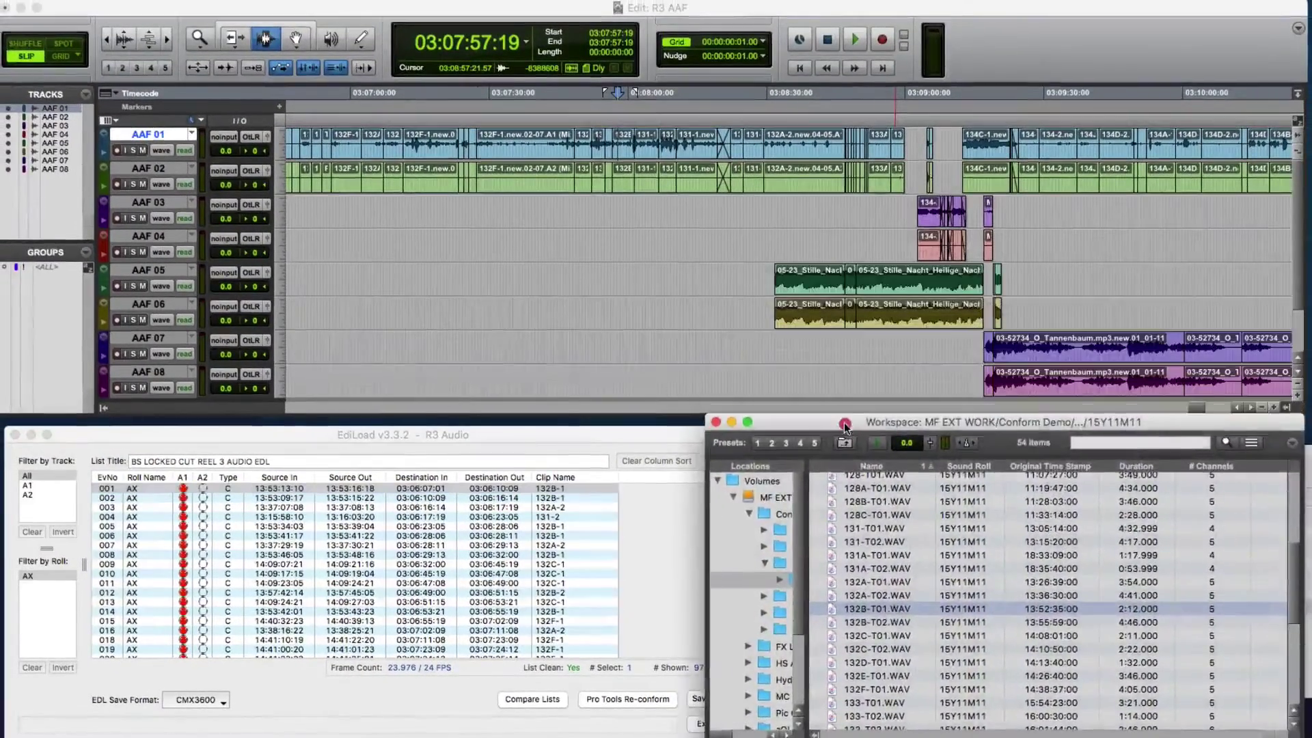
Move the Workspace browser below the timeline and start a new empty list in EdiLoad
{"action": "left_click", "coordinate": [838, 380]}
{"action": "left_click", "coordinate": [596, 435]}
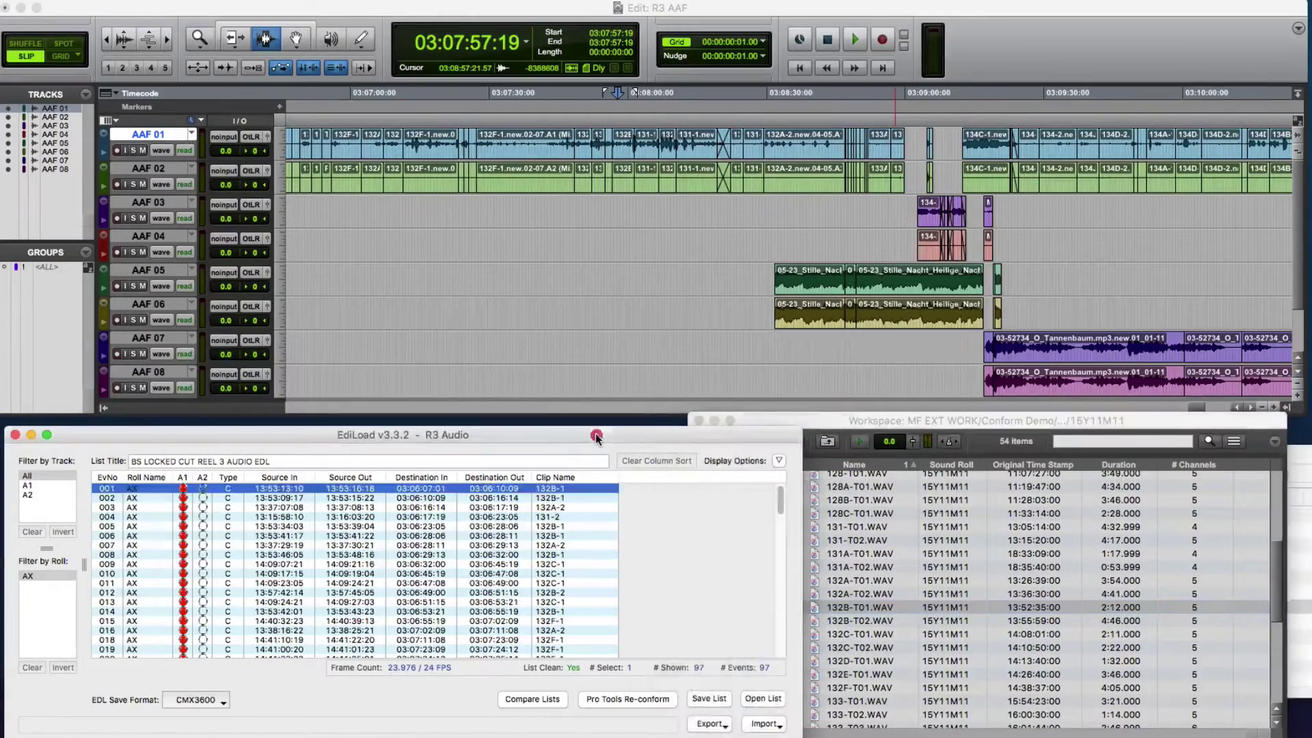
{"action": "key", "text": "super+n"}
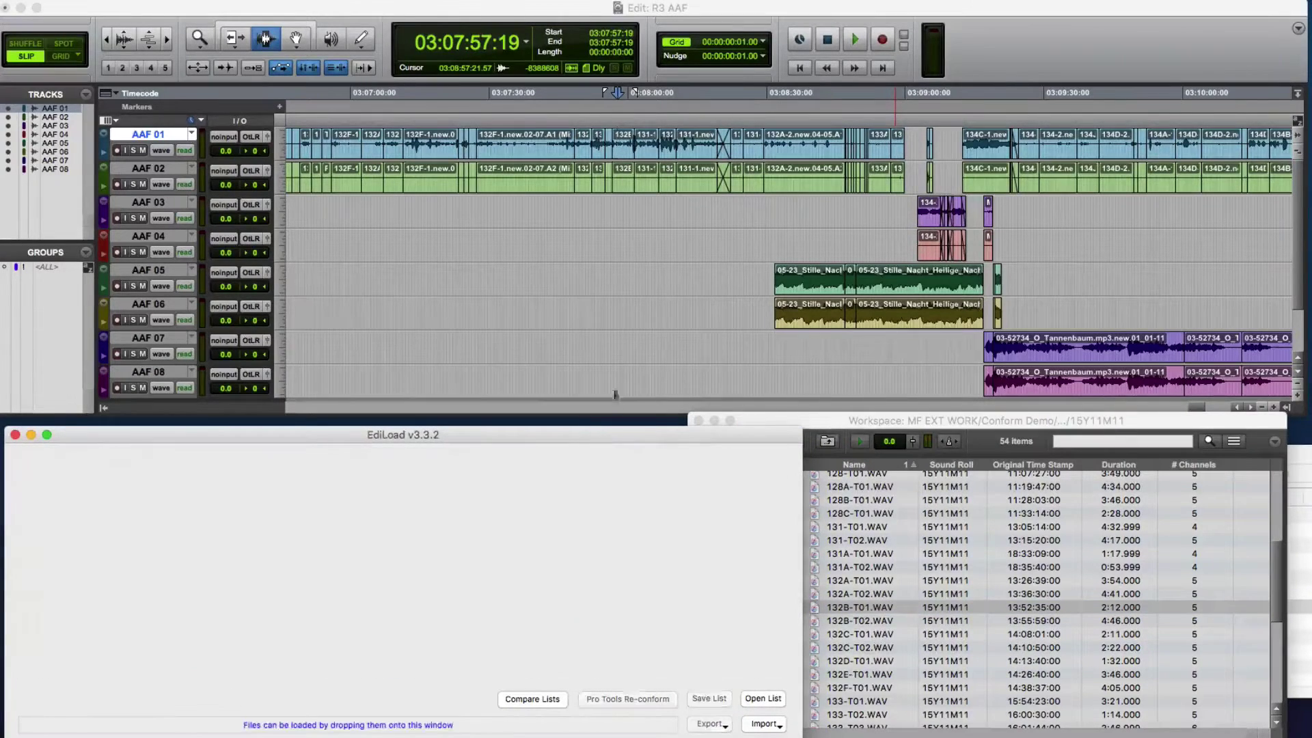
Load the session file R3 AAF.ptx from the R3 AAF folder into the empty EdiLoad list
{"action": "left_click_drag", "start_coordinate": [800, 419], "coordinate": [832, 419]}
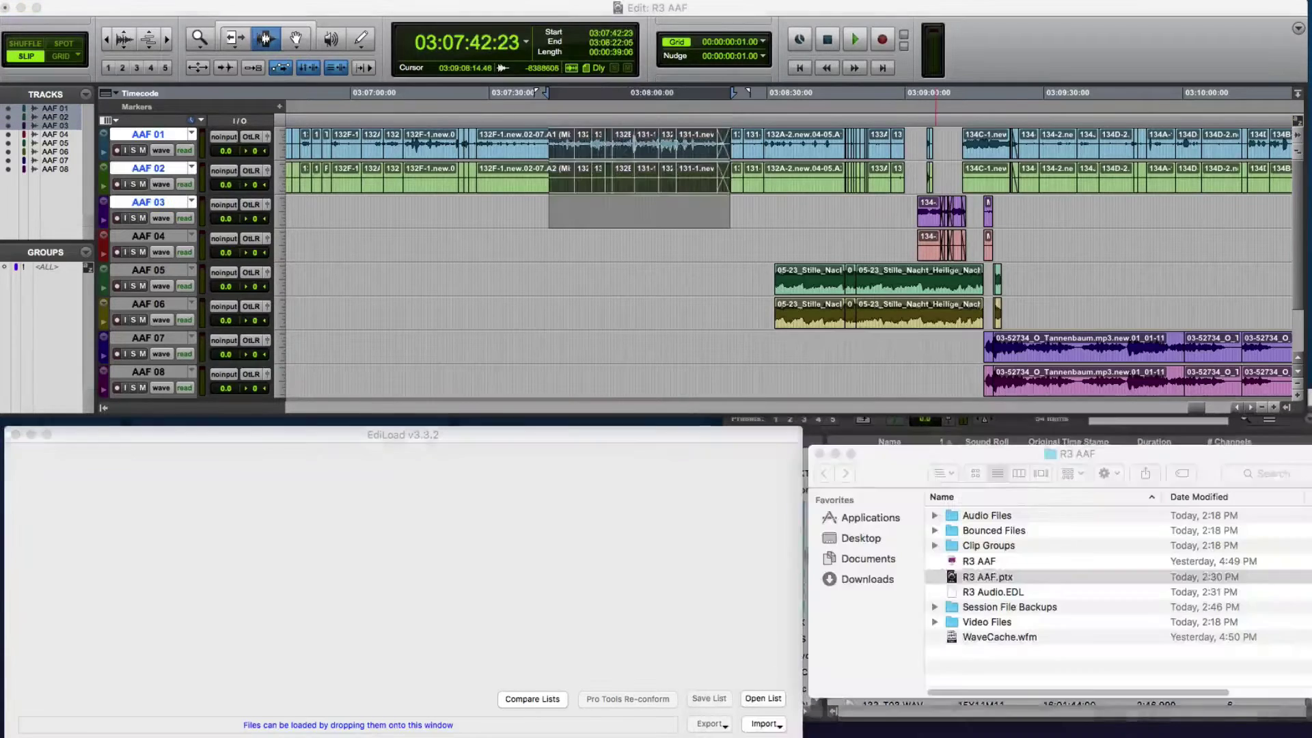
{"action": "left_click", "coordinate": [1284, 479]}
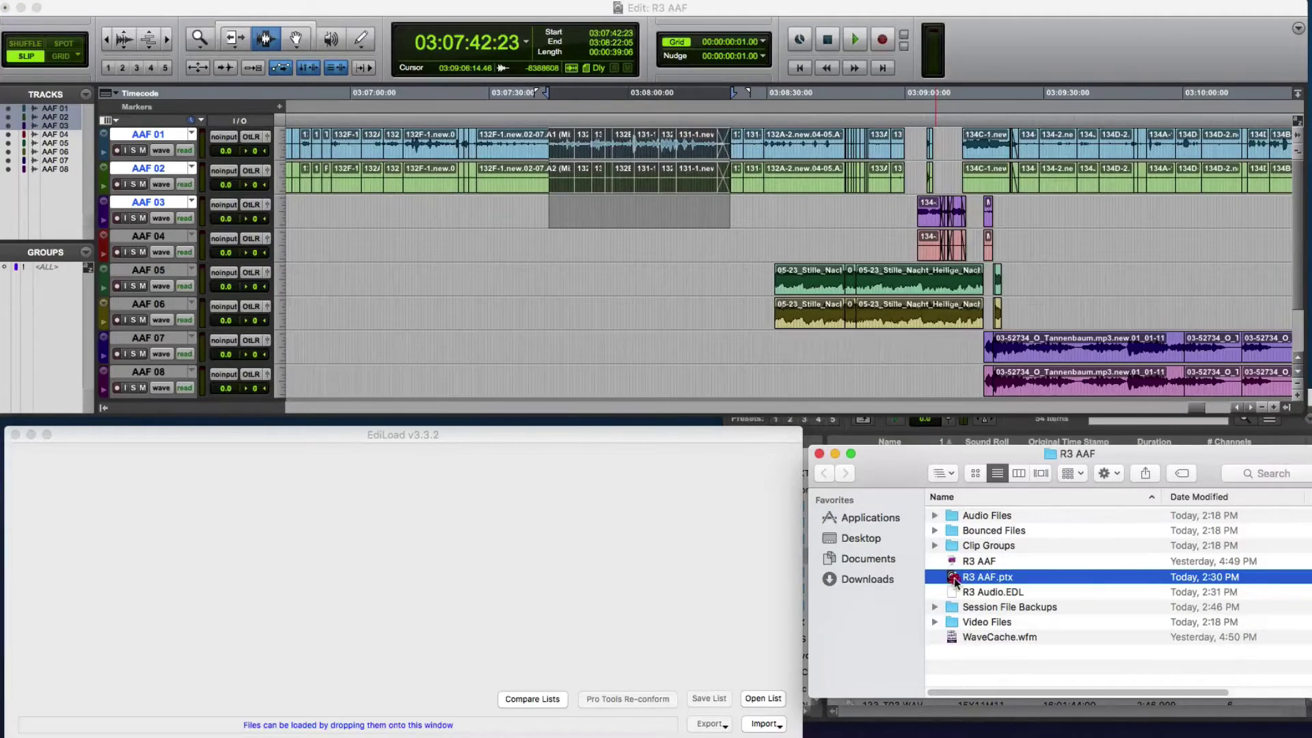
{"action": "left_click_drag", "start_coordinate": [955, 581], "coordinate": [610, 537]}
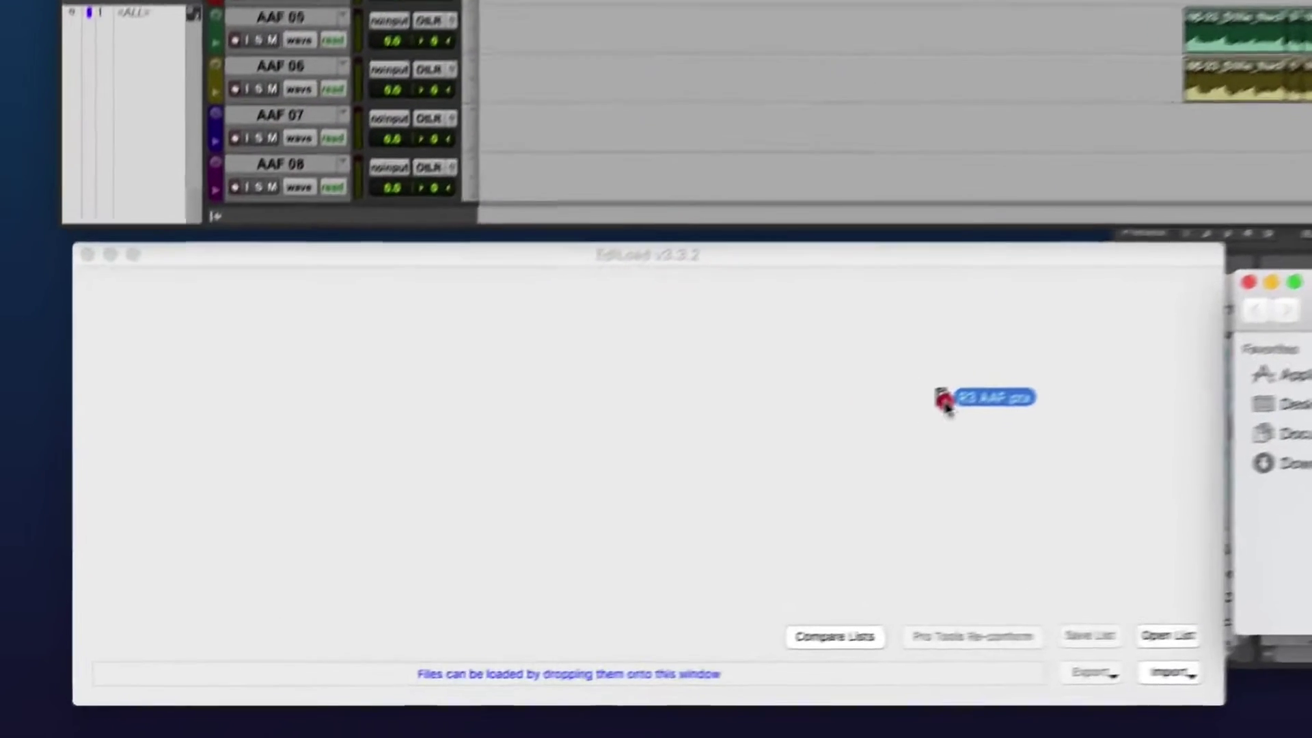
{"action": "left_click_drag", "start_coordinate": [945, 401], "coordinate": [978, 389]}
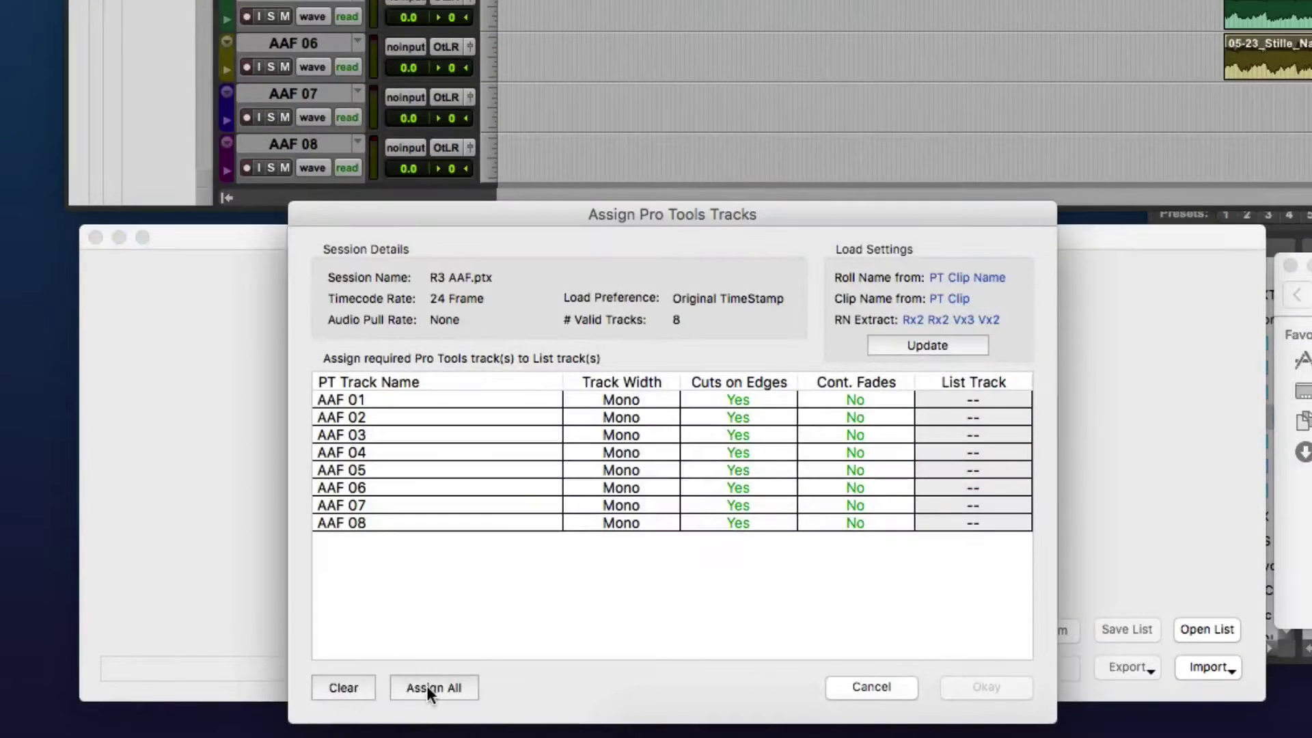
Assign all eight Pro Tools tracks, AAF 01–08, to list tracks A1–A8 and accept the assignment
{"action": "left_click", "coordinate": [428, 689]}
{"action": "left_click", "coordinate": [459, 679]}
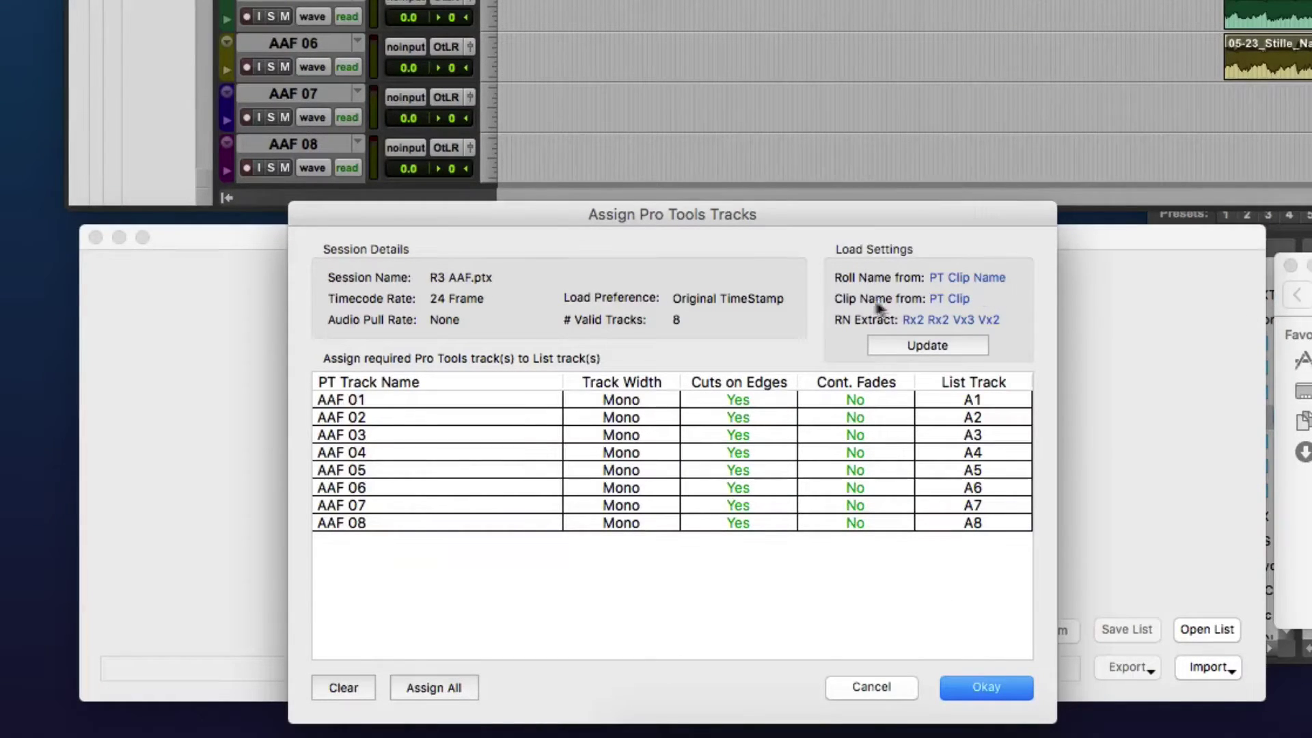
{"action": "left_click", "coordinate": [987, 687]}
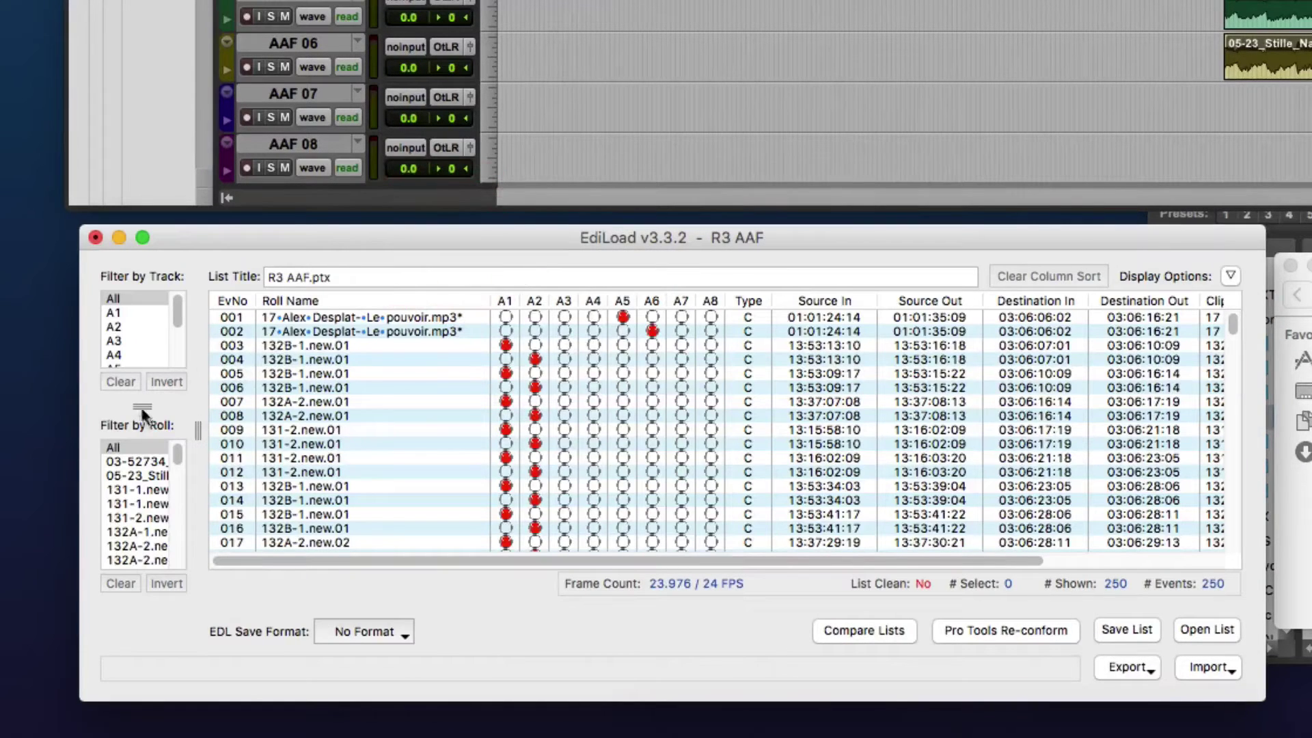
Enlarge the track filter list and remove the events of tracks A5 to A8 from the list
{"action": "left_click_drag", "start_coordinate": [141, 407], "coordinate": [144, 443]}
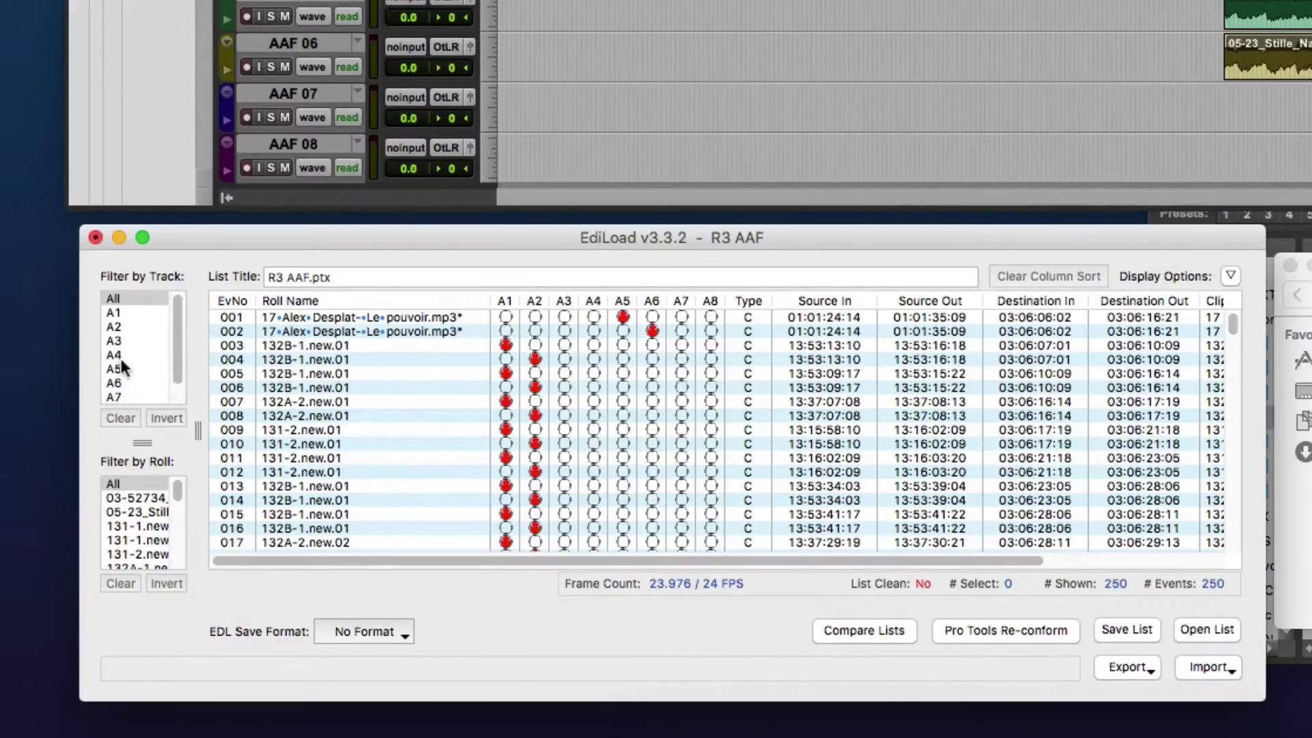
{"action": "left_click_drag", "start_coordinate": [122, 367], "coordinate": [149, 420]}
{"action": "left_click", "coordinate": [141, 419]}
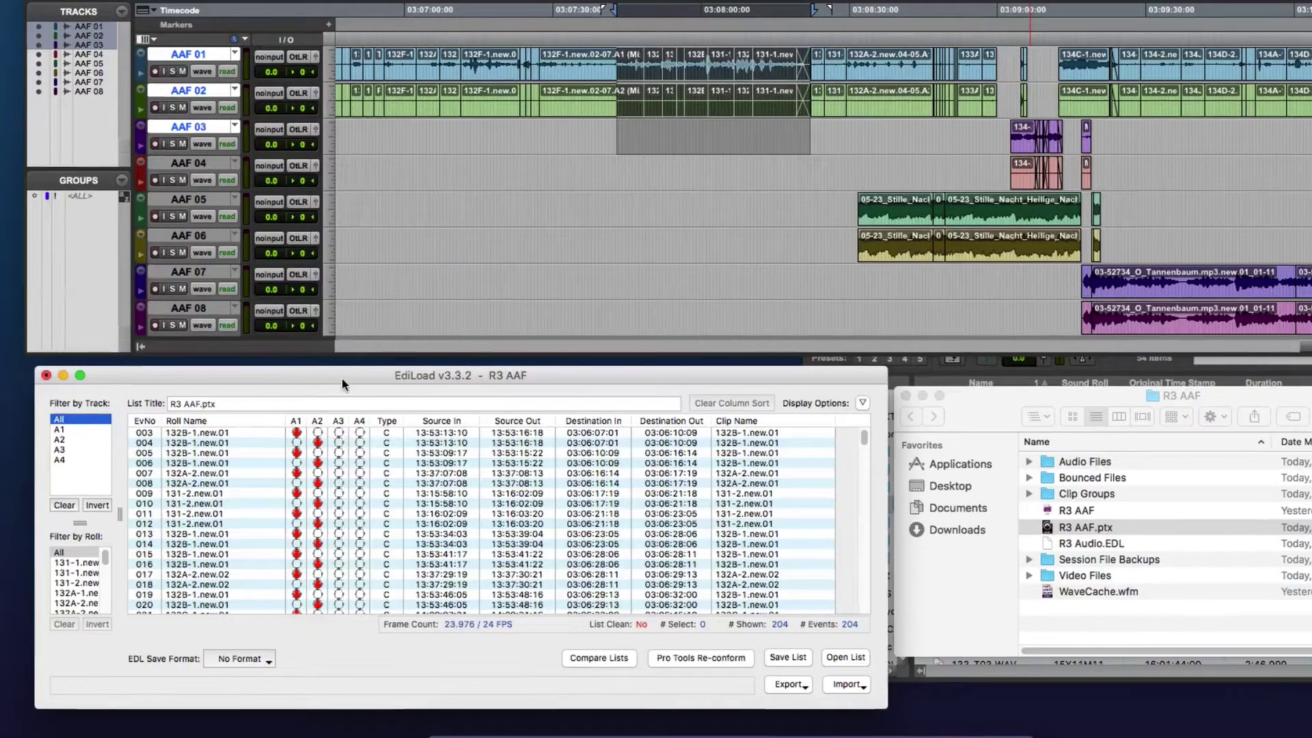
Clean all events in the list, removing healable, duplicate and split-track events
{"action": "key", "text": "super+k"}
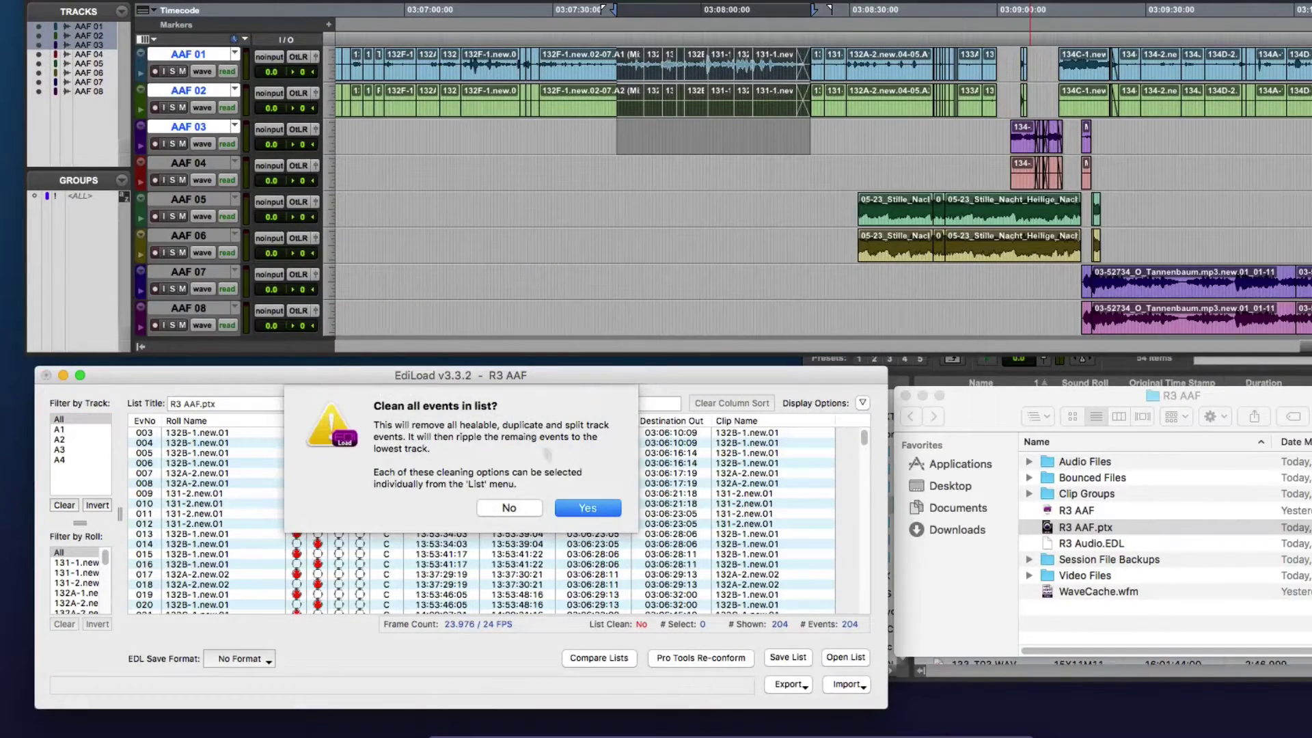
{"action": "left_click", "coordinate": [587, 506]}
{"action": "left_click", "coordinate": [851, 186]}
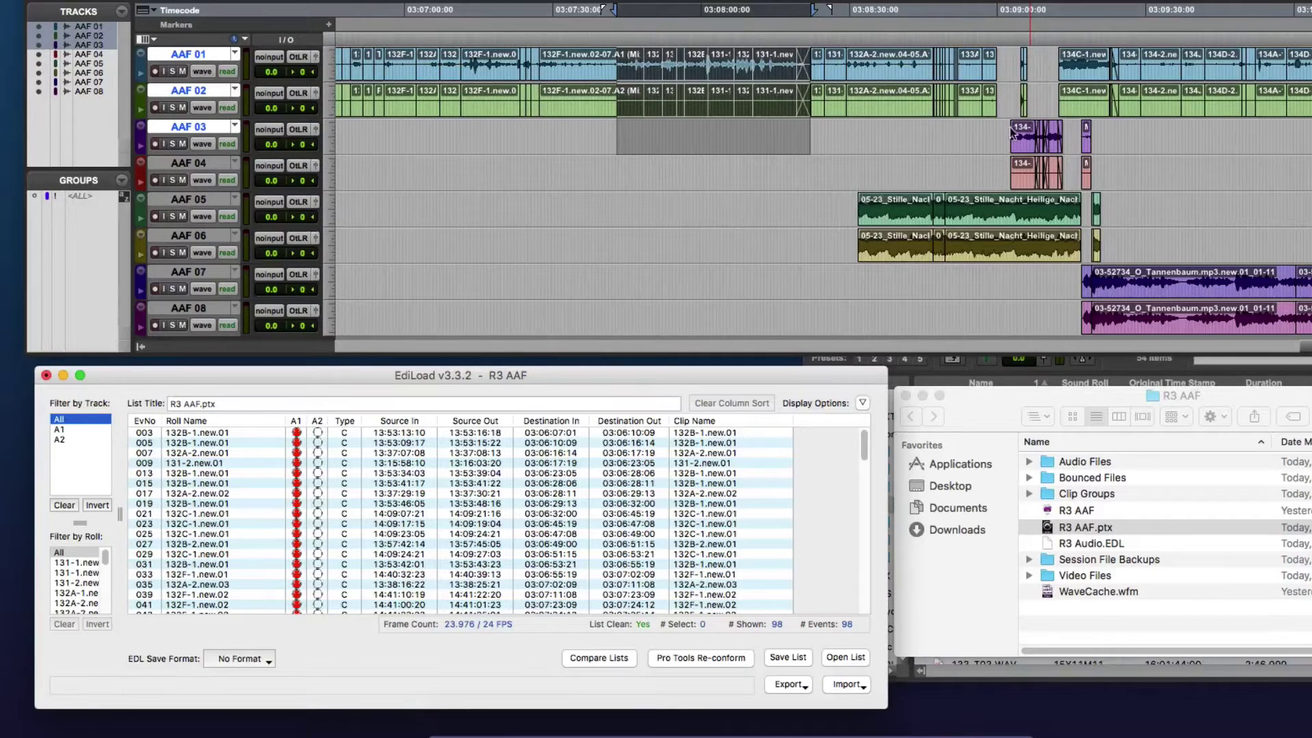
Open Column Transfer for the event list and examine its destination column, name building and name modification options
{"action": "left_click", "coordinate": [555, 375]}
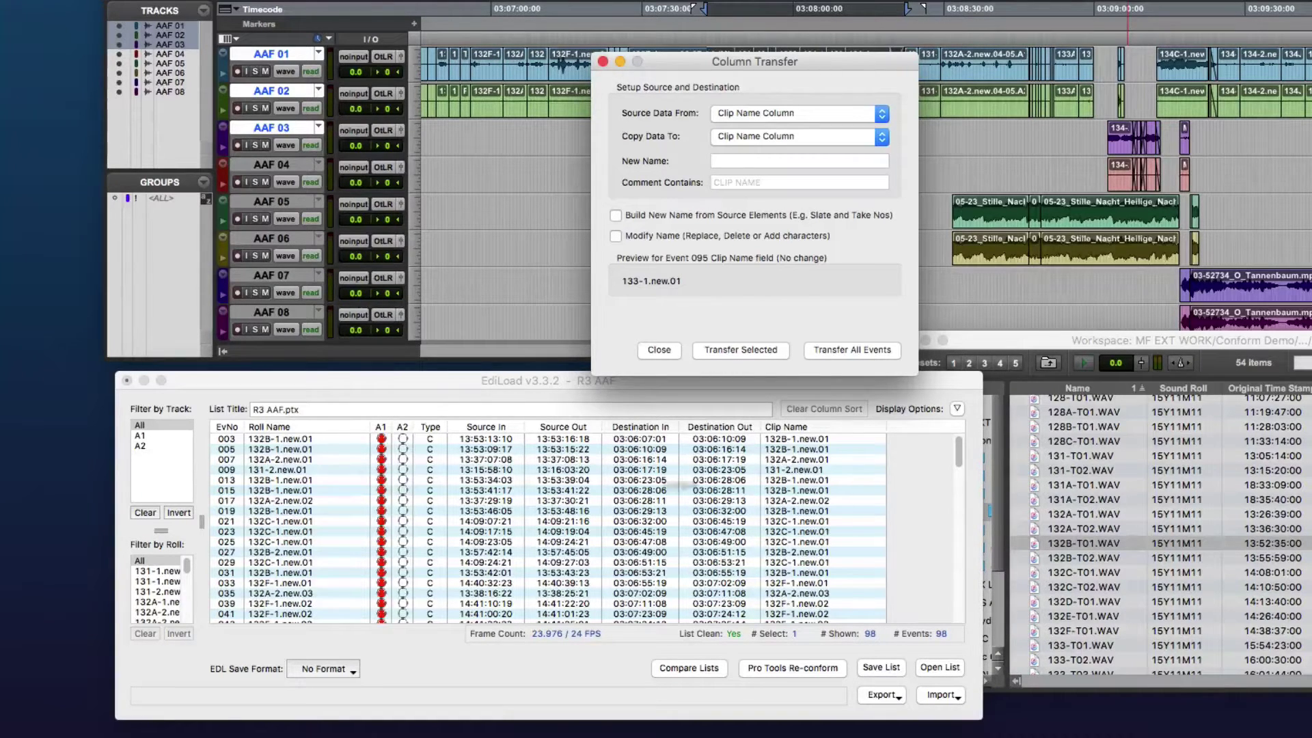
{"action": "left_click", "coordinate": [765, 137]}
{"action": "left_click", "coordinate": [765, 136]}
{"action": "left_click", "coordinate": [653, 220]}
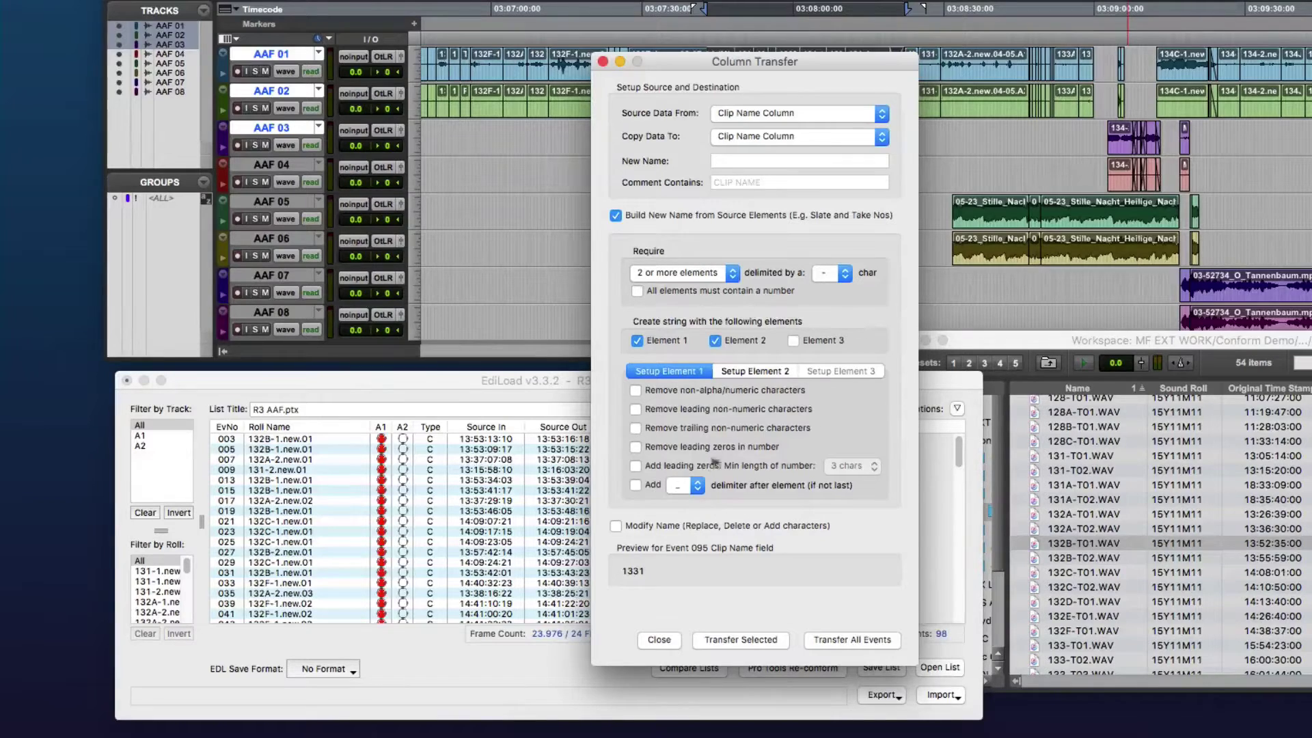
{"action": "left_click", "coordinate": [642, 216]}
{"action": "left_click", "coordinate": [638, 237]}
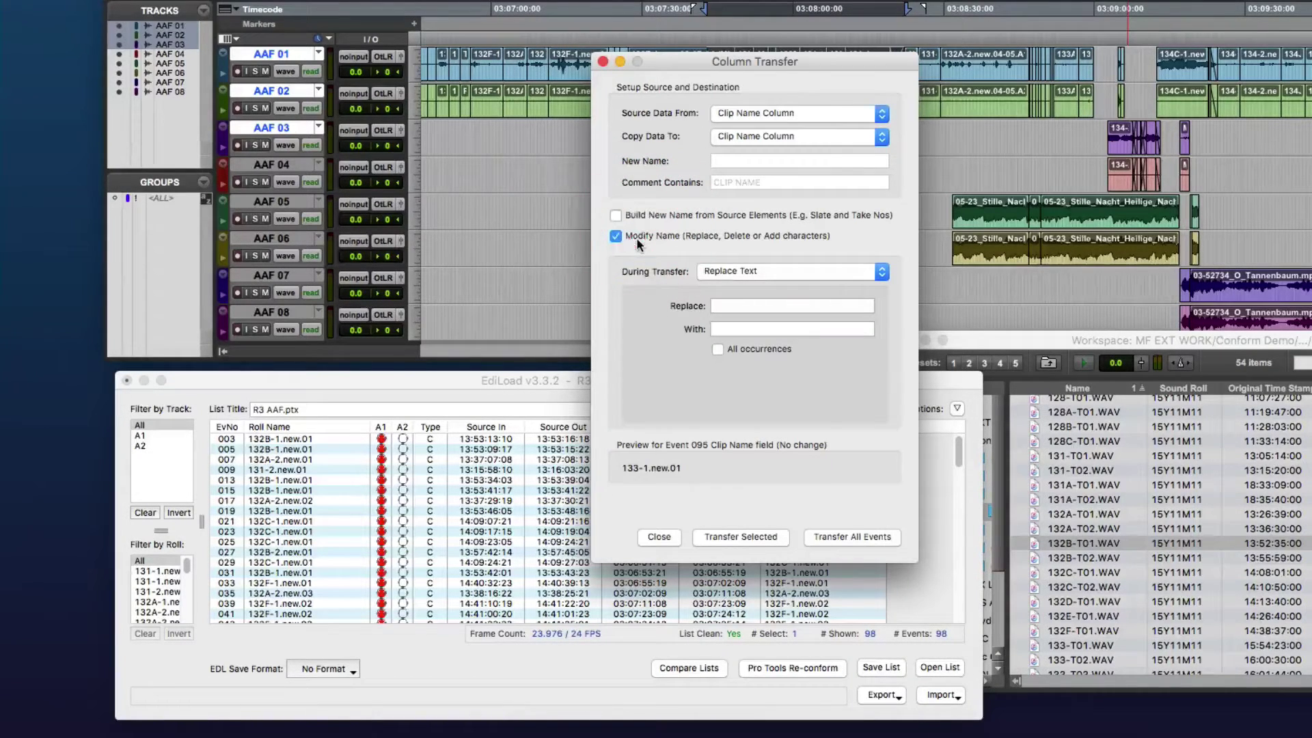
{"action": "left_click", "coordinate": [782, 272]}
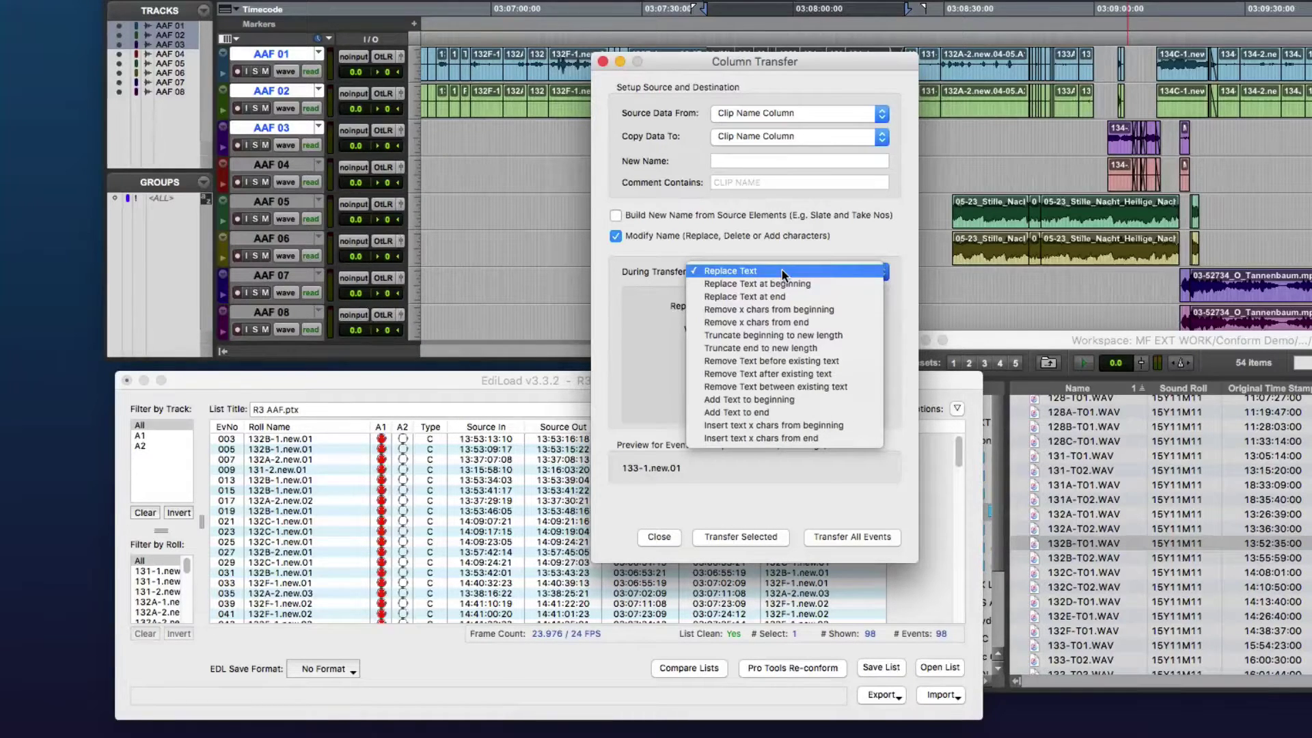
{"action": "left_click", "coordinate": [781, 271]}
{"action": "left_click", "coordinate": [666, 235]}
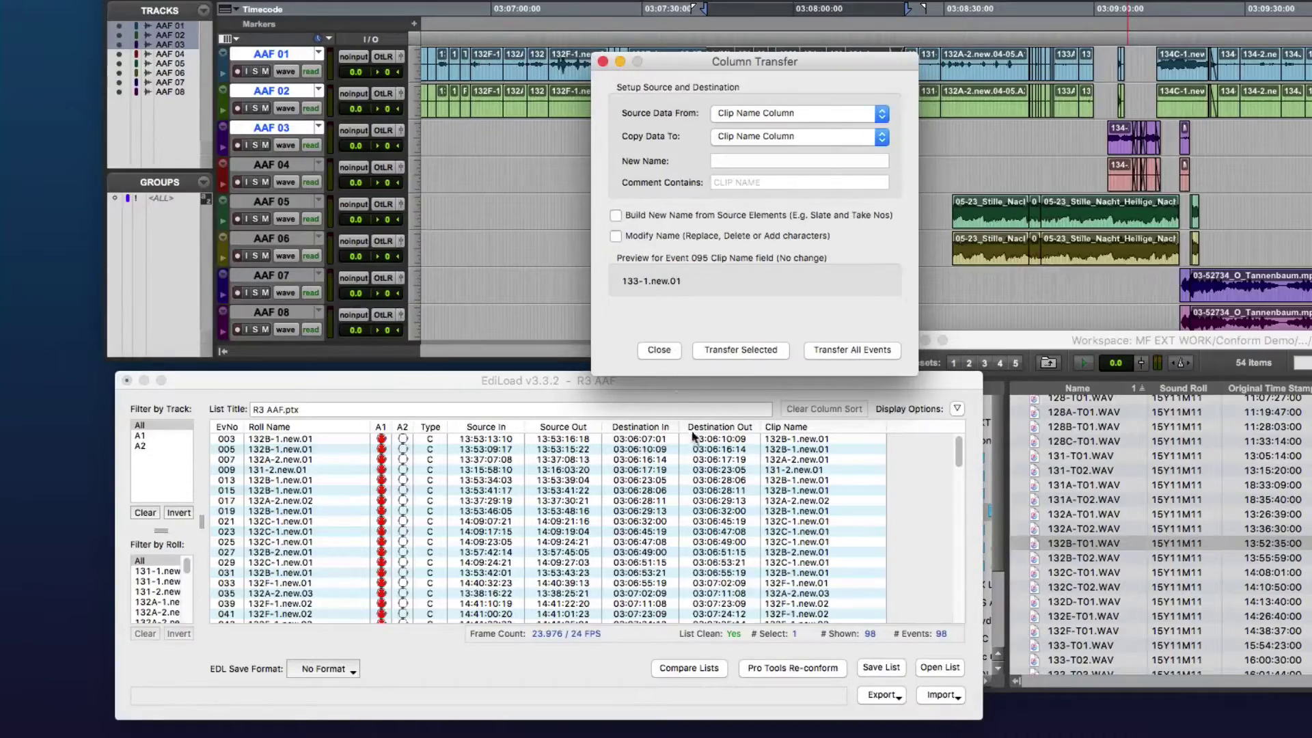
Move the Column Transfer window clear of the event list and examine the Clip Name preview for several events
{"action": "left_click_drag", "start_coordinate": [667, 60], "coordinate": [581, 32]}
{"action": "left_click", "coordinate": [636, 380]}
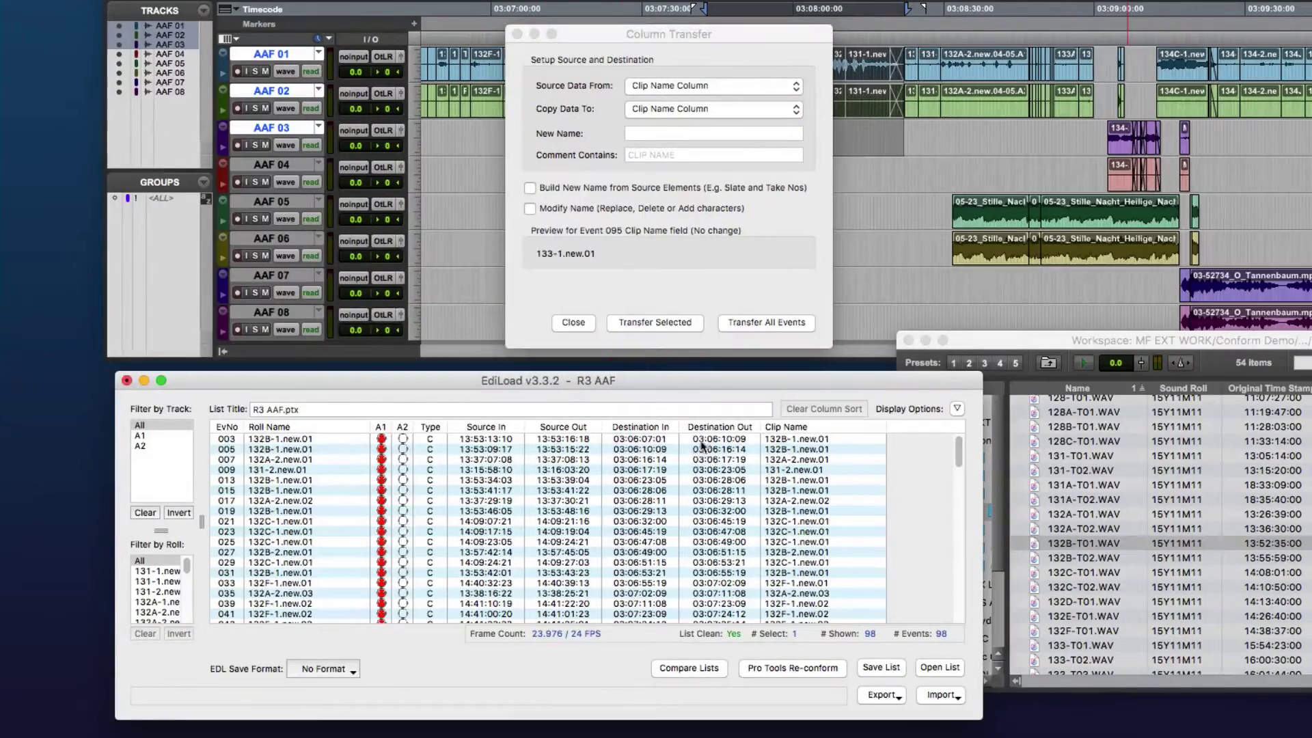
{"action": "left_click", "coordinate": [701, 441]}
{"action": "key", "text": "Down"}
{"action": "key", "text": "Down"}
{"action": "key", "text": "Down"}
{"action": "key", "text": "Down"}
{"action": "key", "text": "Down"}
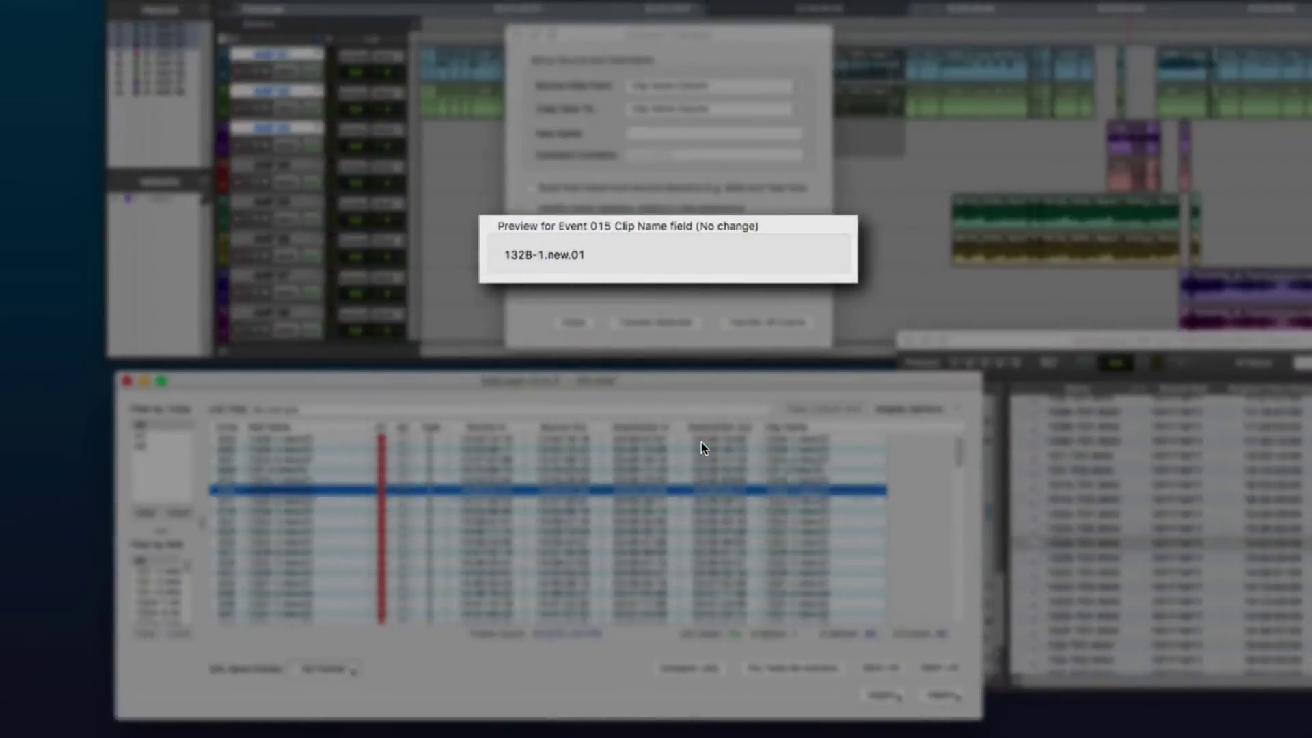
{"action": "key", "text": "Up"}
{"action": "key", "text": "Up"}
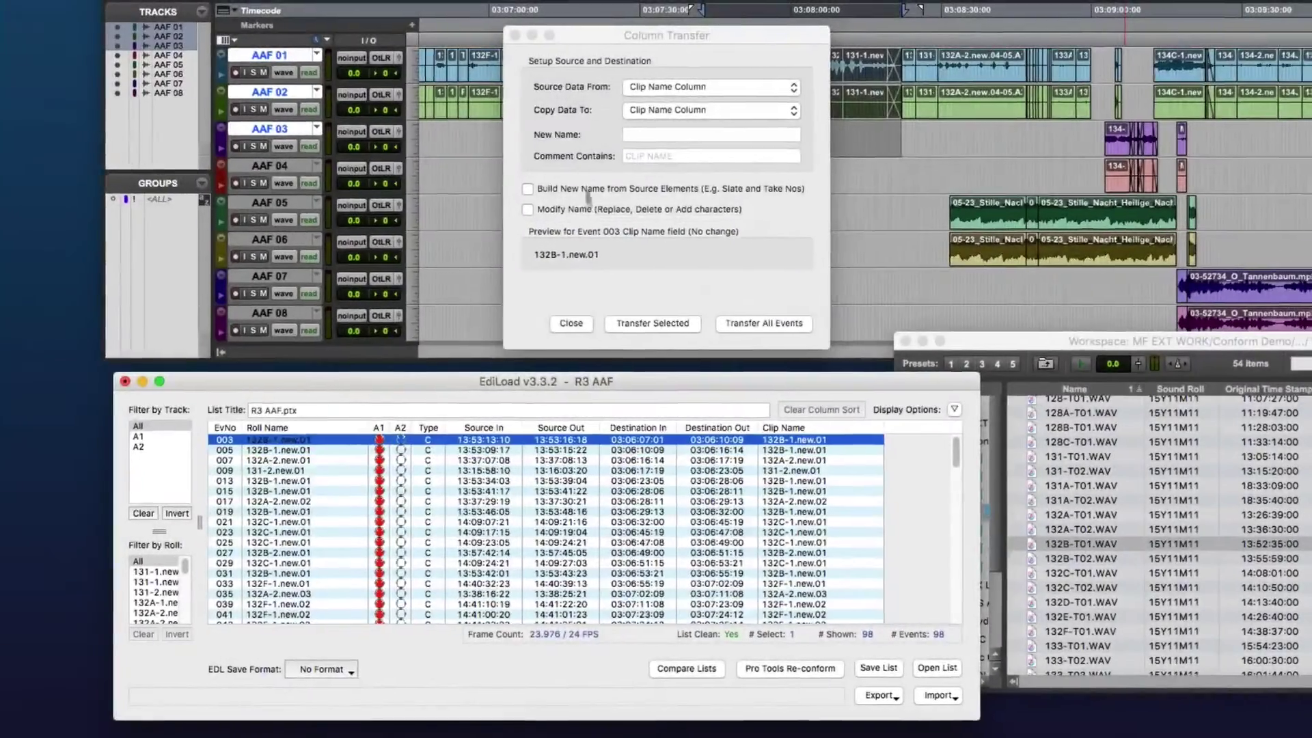
Enable building new names from source elements, arrange the Workspace and Column Transfer windows for comparison, and select event 005 for the preview
{"action": "left_click", "coordinate": [588, 198]}
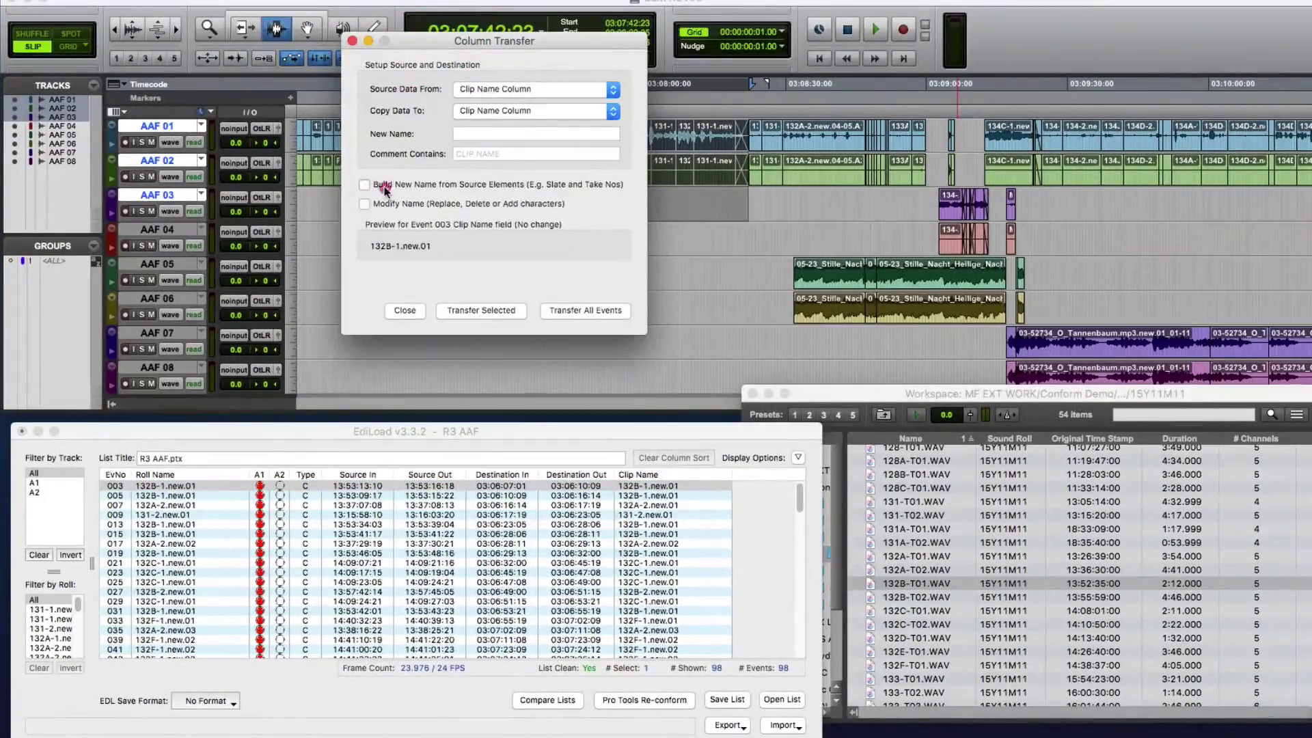
{"action": "left_click", "coordinate": [380, 185]}
{"action": "left_click_drag", "start_coordinate": [1028, 399], "coordinate": [1071, 408]}
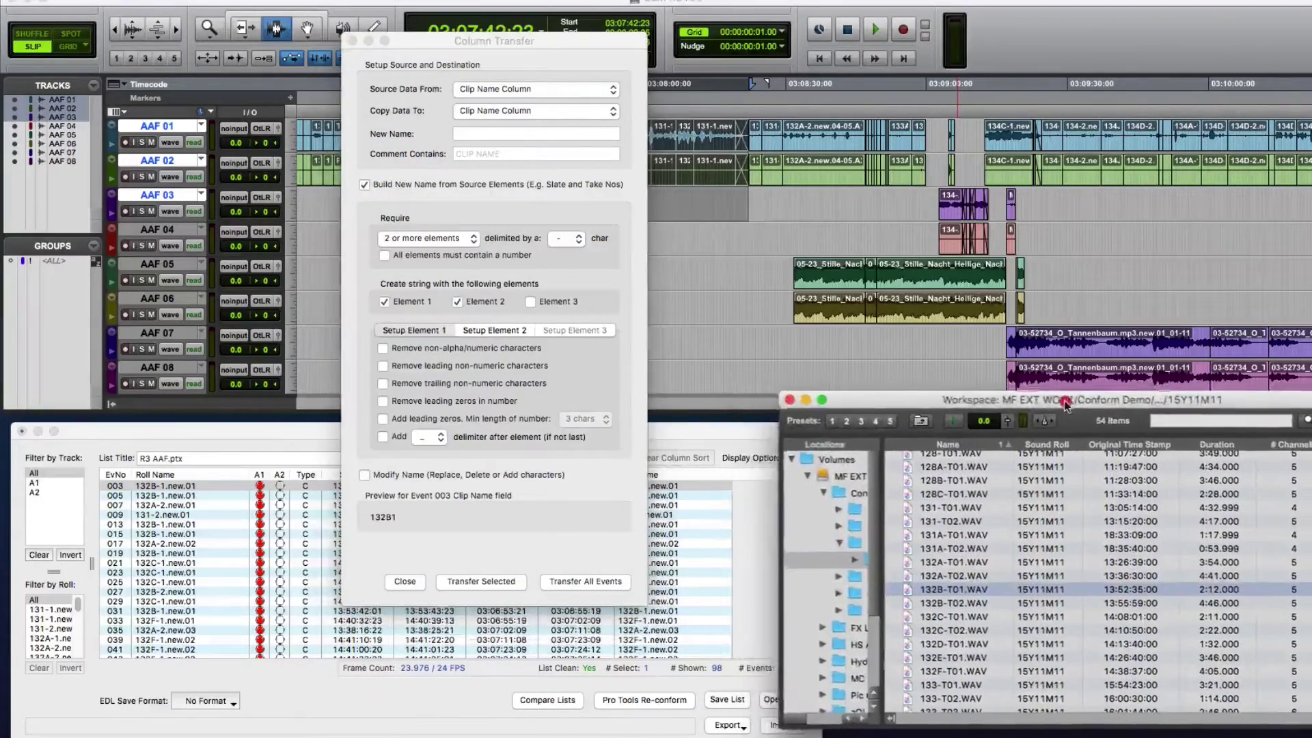
{"action": "left_click_drag", "start_coordinate": [573, 41], "coordinate": [527, 24]}
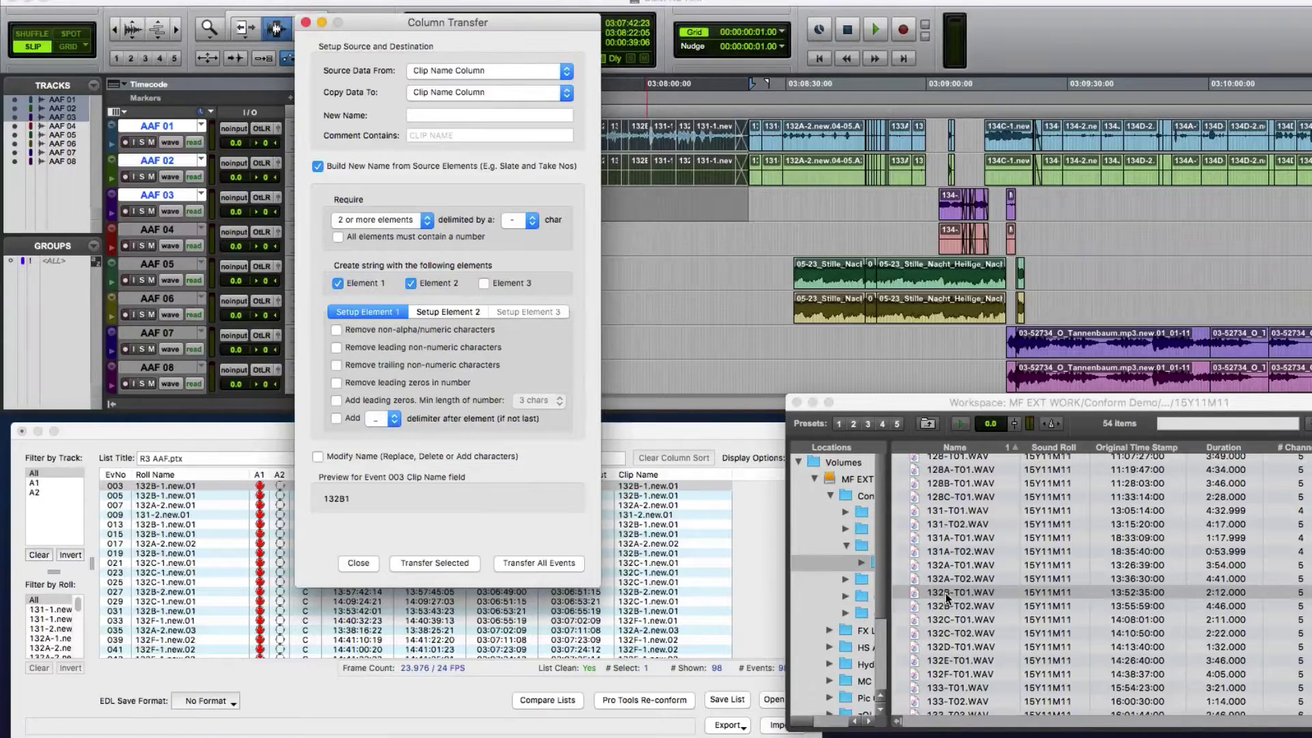
{"action": "left_click", "coordinate": [334, 168]}
{"action": "left_click", "coordinate": [334, 168]}
{"action": "left_click", "coordinate": [878, 404]}
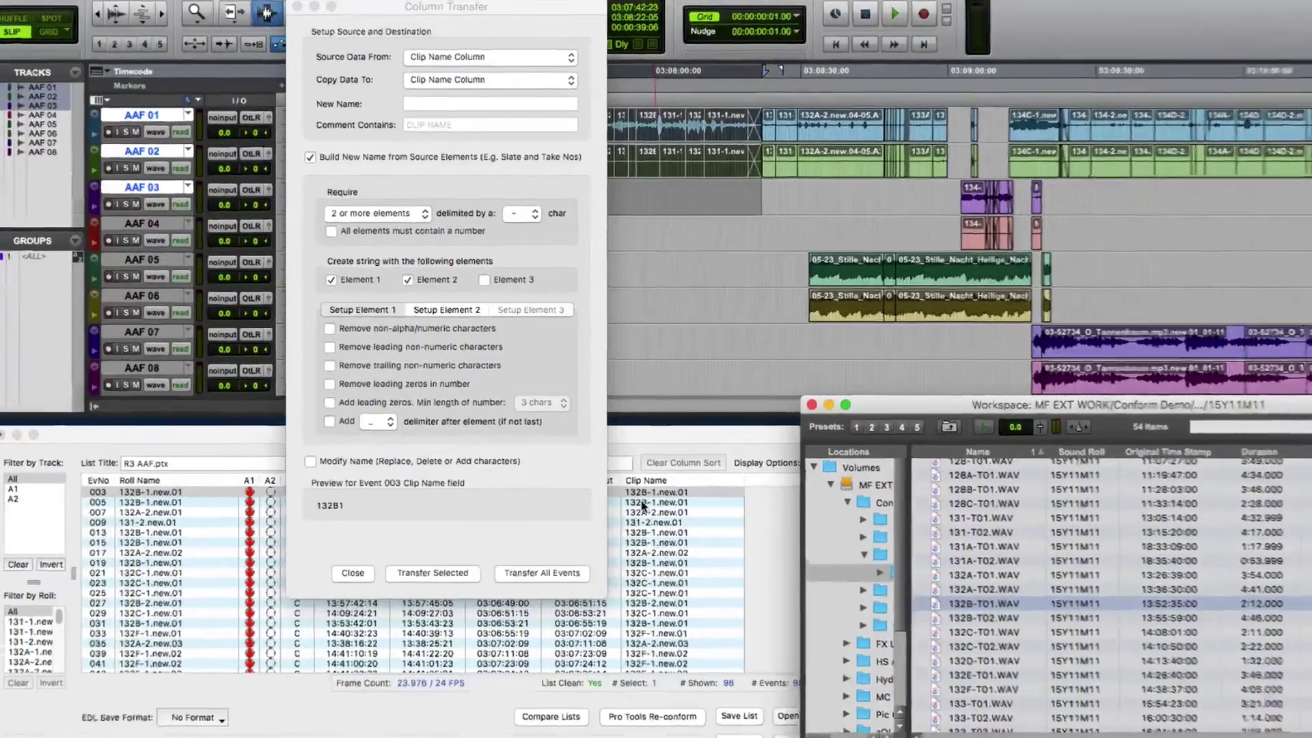
{"action": "left_click", "coordinate": [643, 498]}
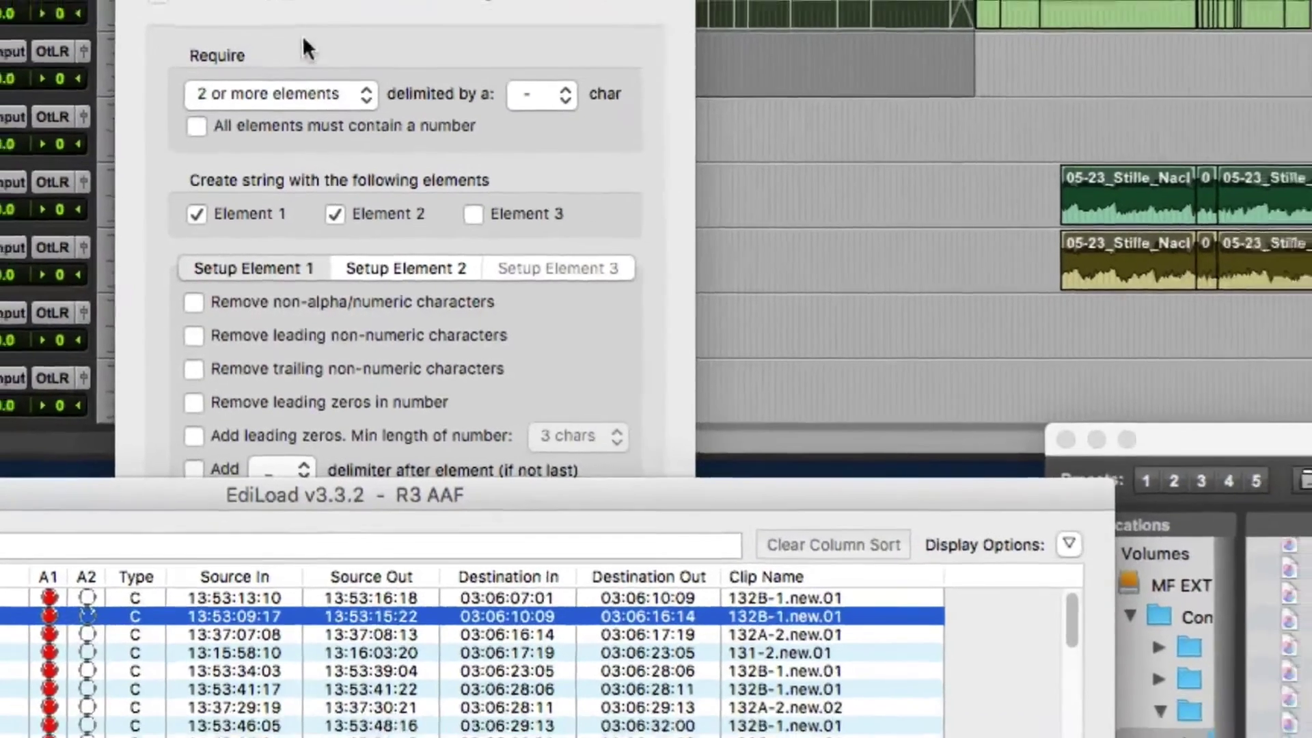
{"action": "left_click", "coordinate": [302, 35]}
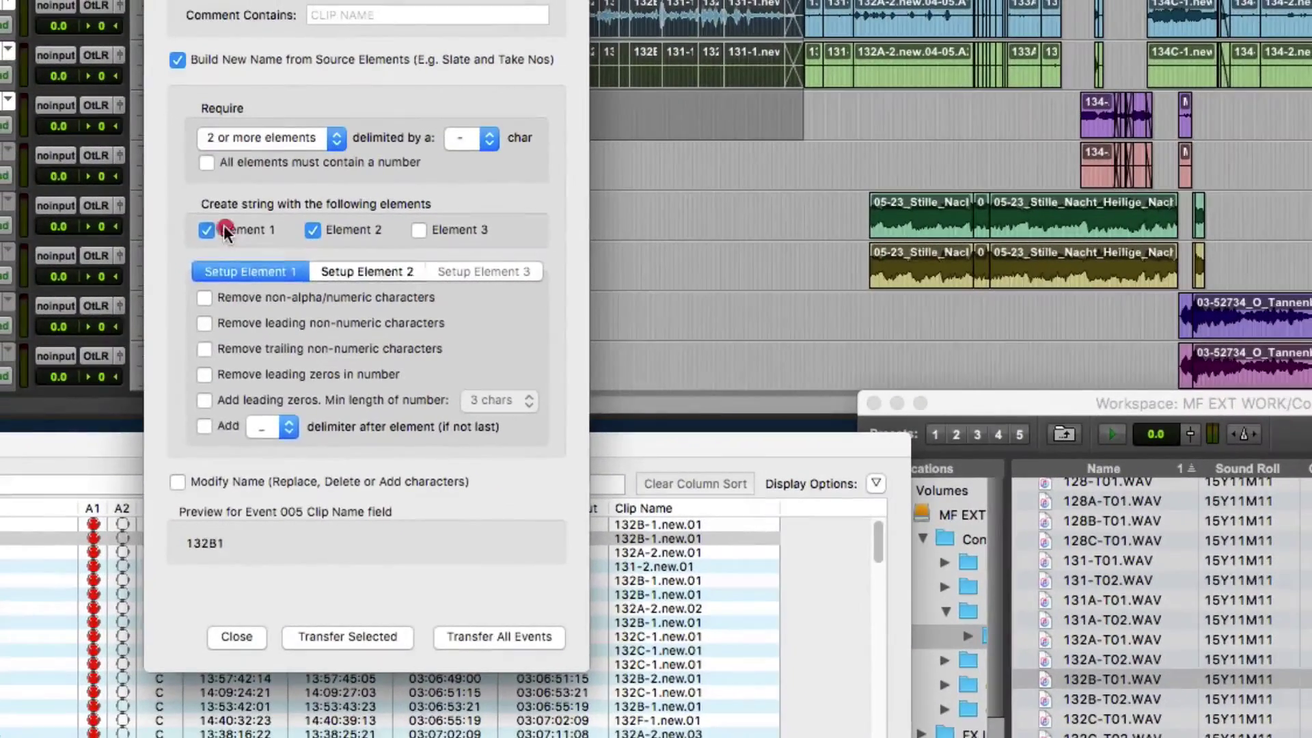
Check in the name preview what Element 1 and Element 2 each contribute, keeping both included
{"action": "left_click", "coordinate": [223, 224]}
{"action": "left_click", "coordinate": [318, 232]}
{"action": "left_click", "coordinate": [255, 235]}
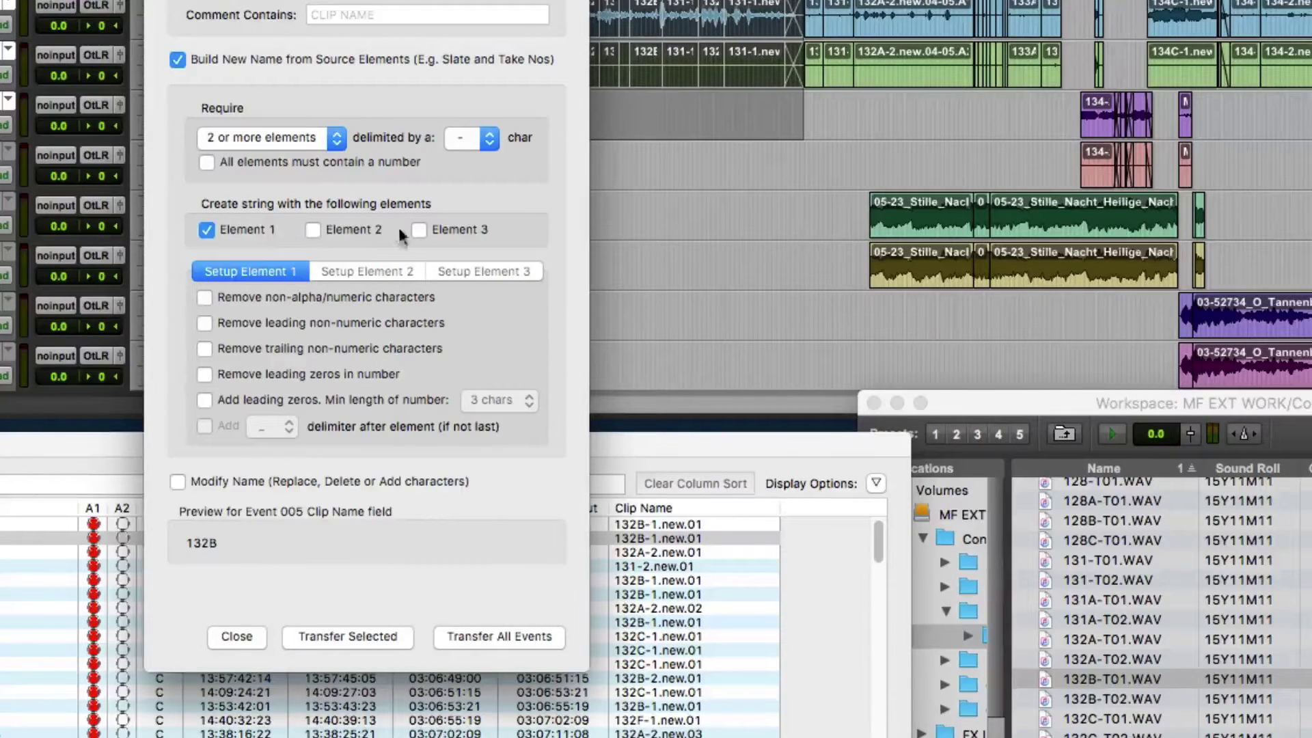
{"action": "left_click", "coordinate": [343, 231]}
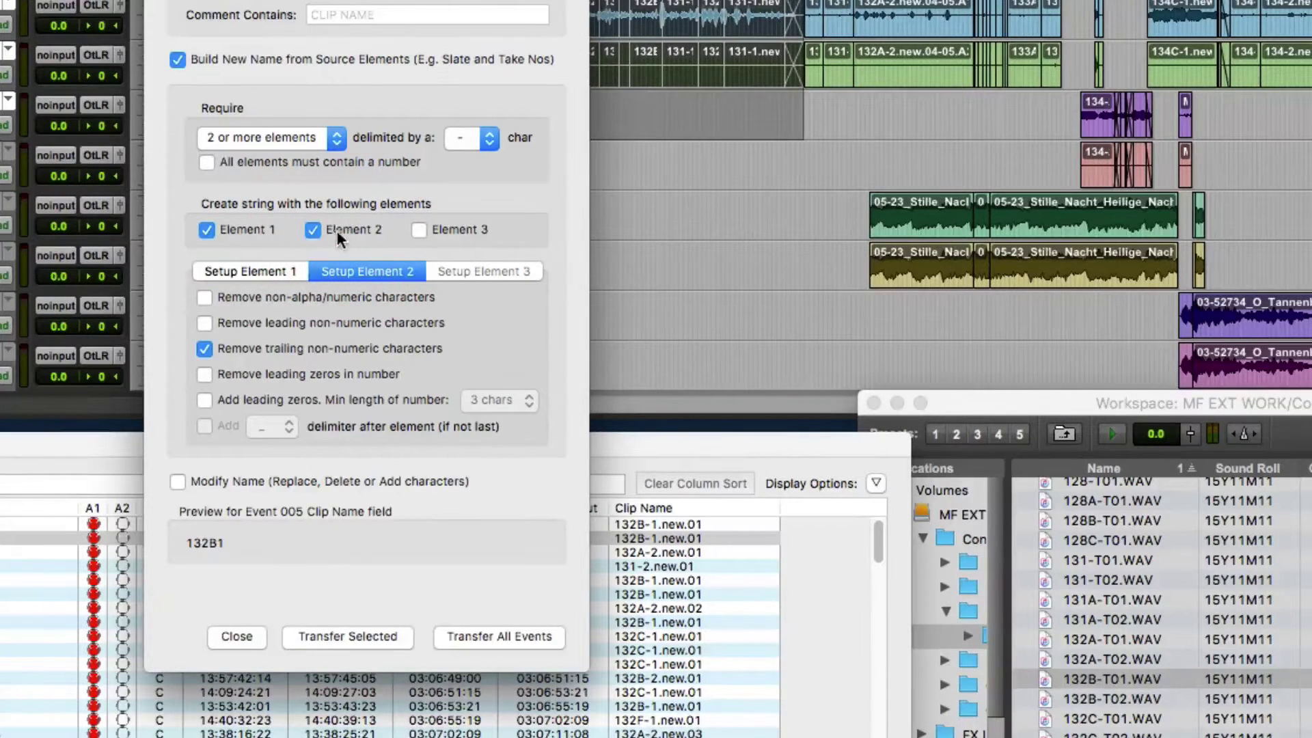
Add the delimiter -T after Element 1 to match the naming of the original WAV files
{"action": "left_click", "coordinate": [257, 272]}
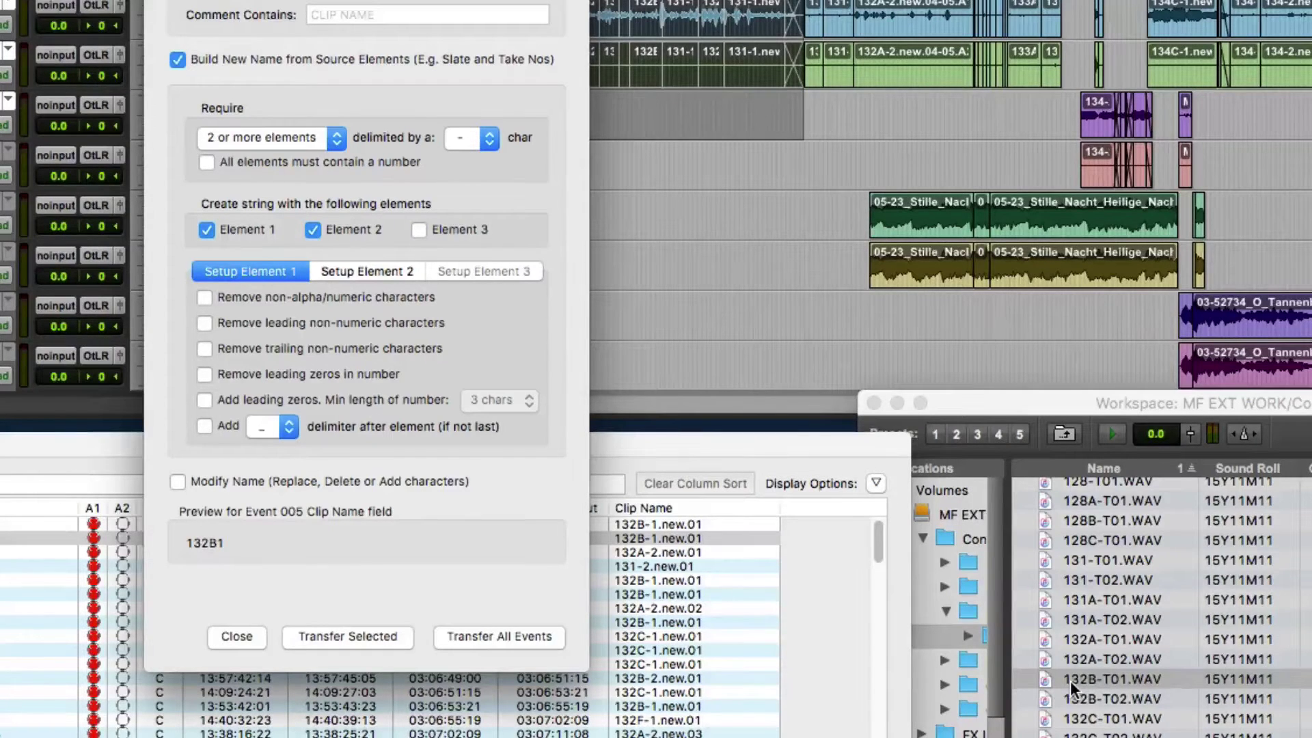
{"action": "left_click", "coordinate": [1097, 682]}
{"action": "left_click", "coordinate": [205, 427]}
{"action": "left_click", "coordinate": [276, 429]}
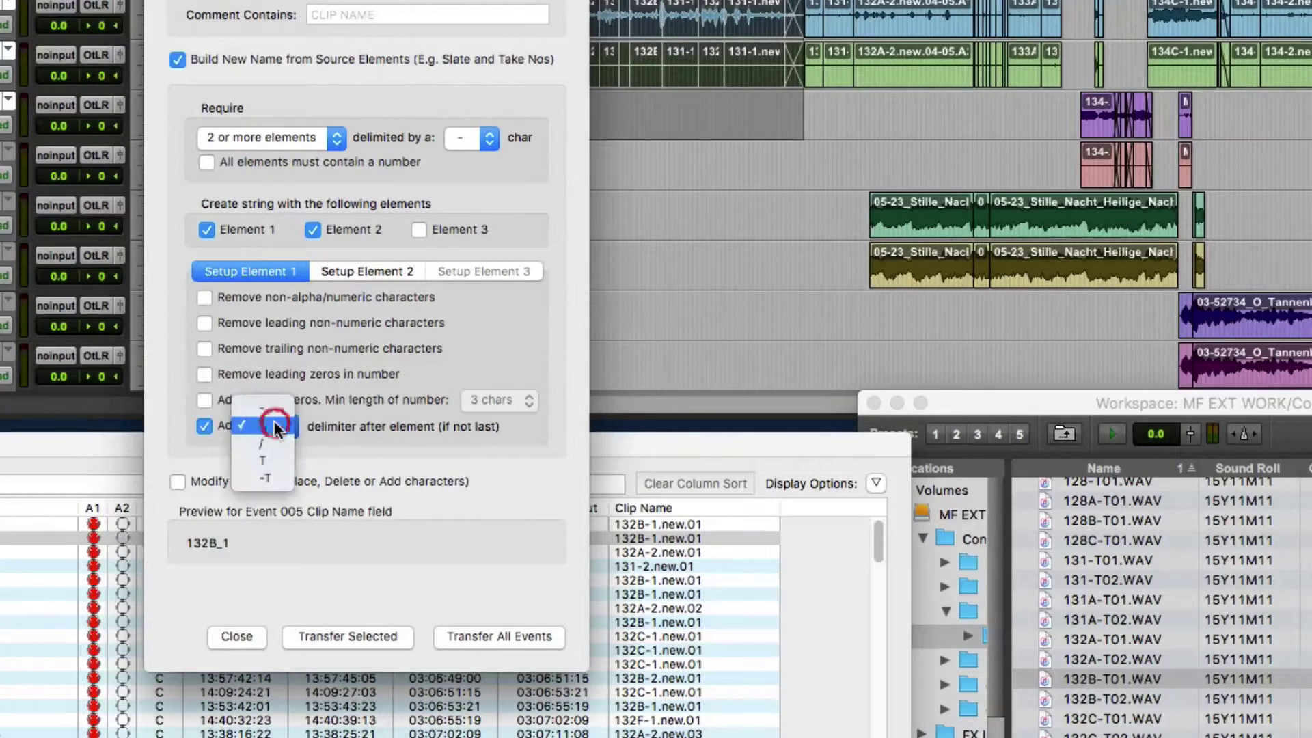
{"action": "left_click", "coordinate": [278, 477]}
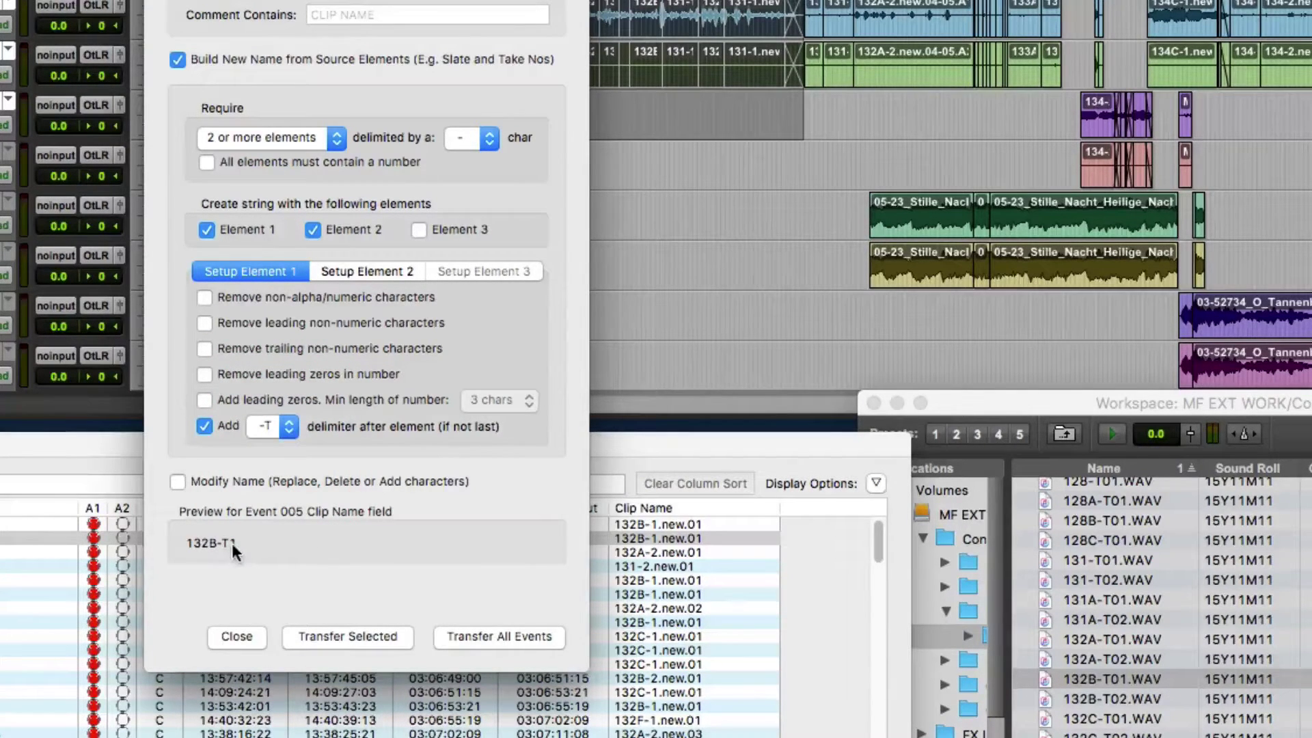
Add leading zeros to Element 2 with a minimum number length of 2 characters
{"action": "left_click", "coordinate": [354, 274]}
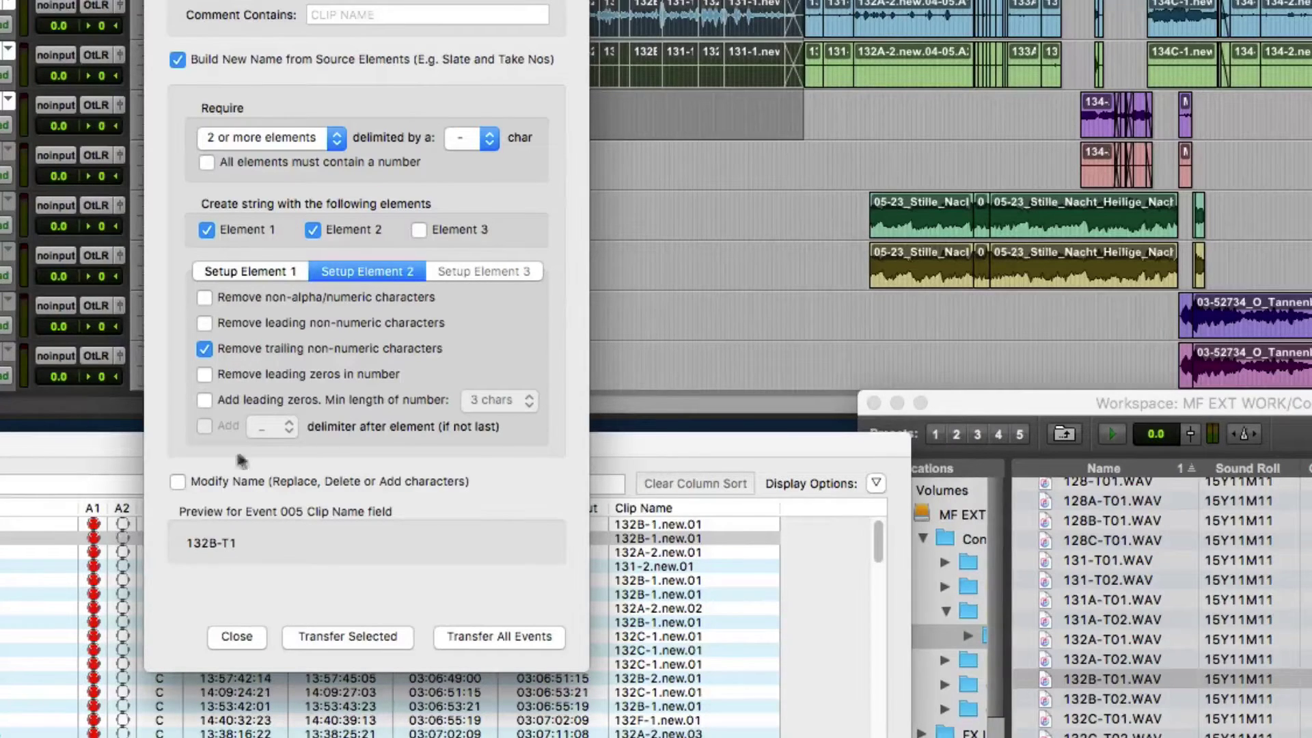
{"action": "left_click", "coordinate": [220, 394]}
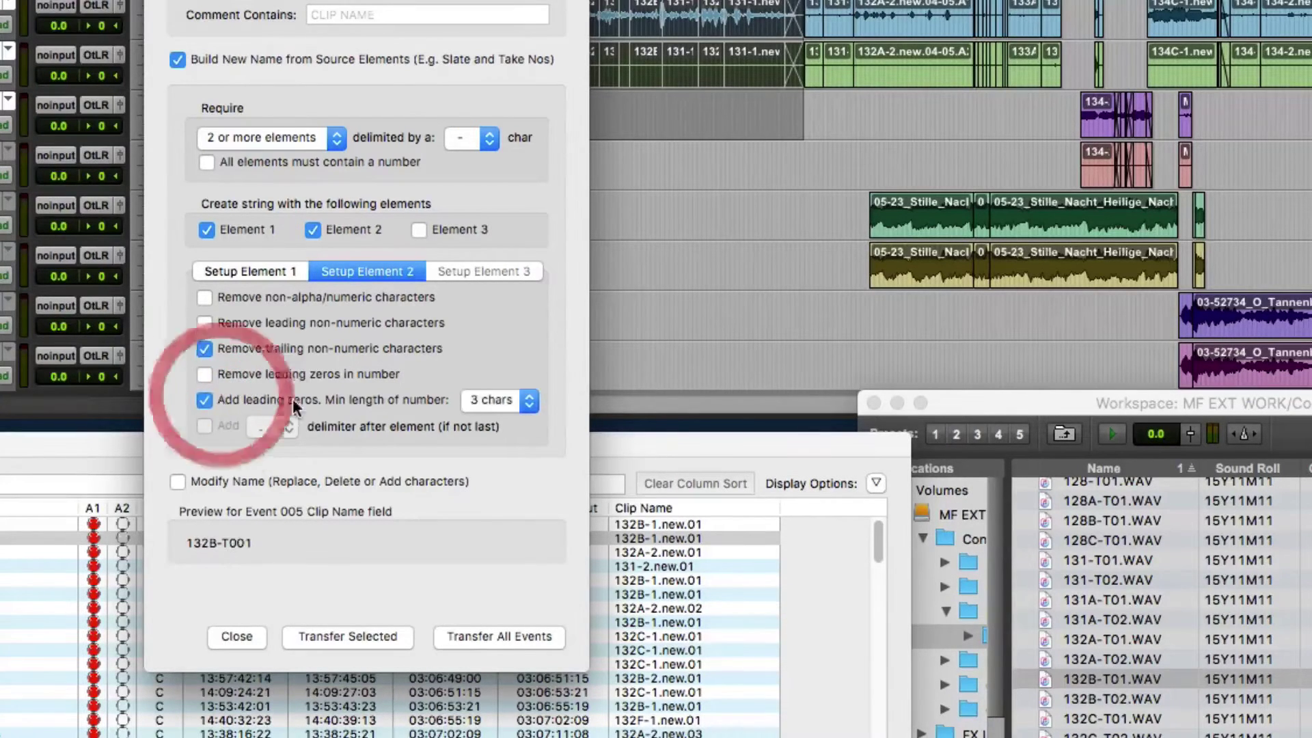
{"action": "left_click", "coordinate": [527, 402]}
{"action": "left_click", "coordinate": [492, 382]}
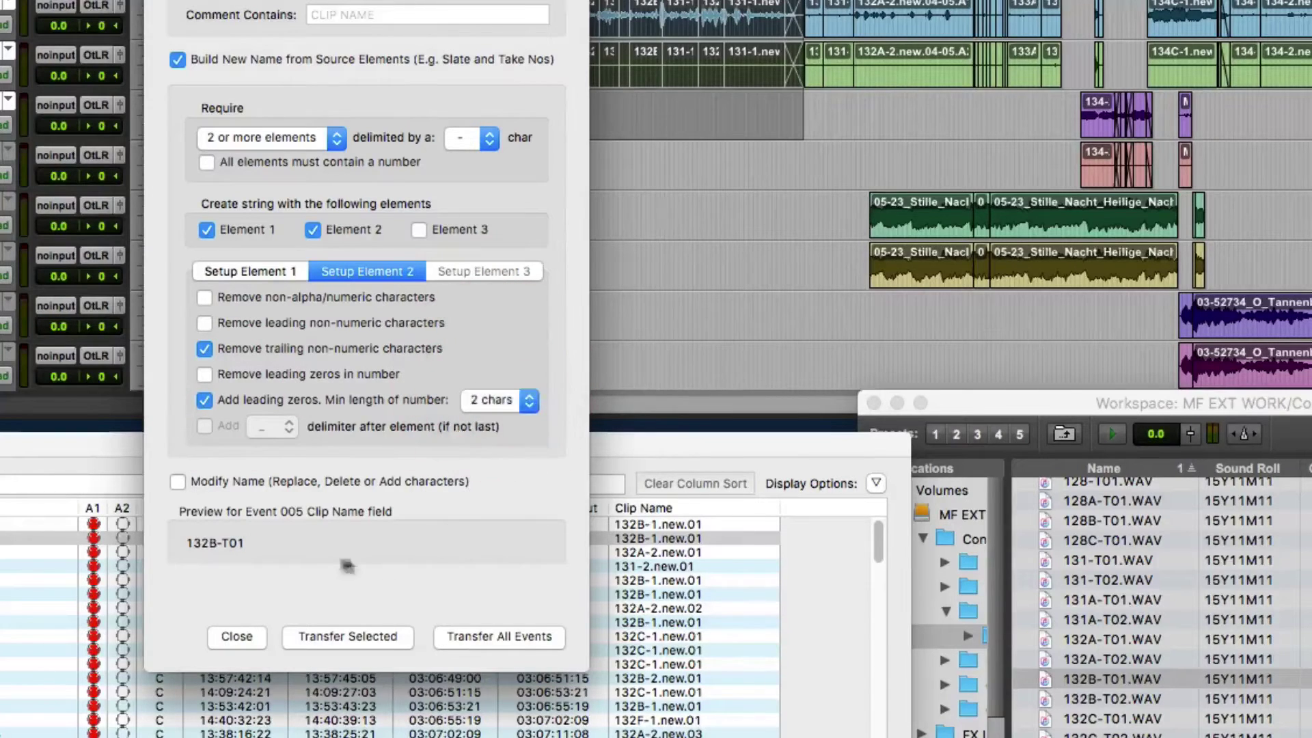
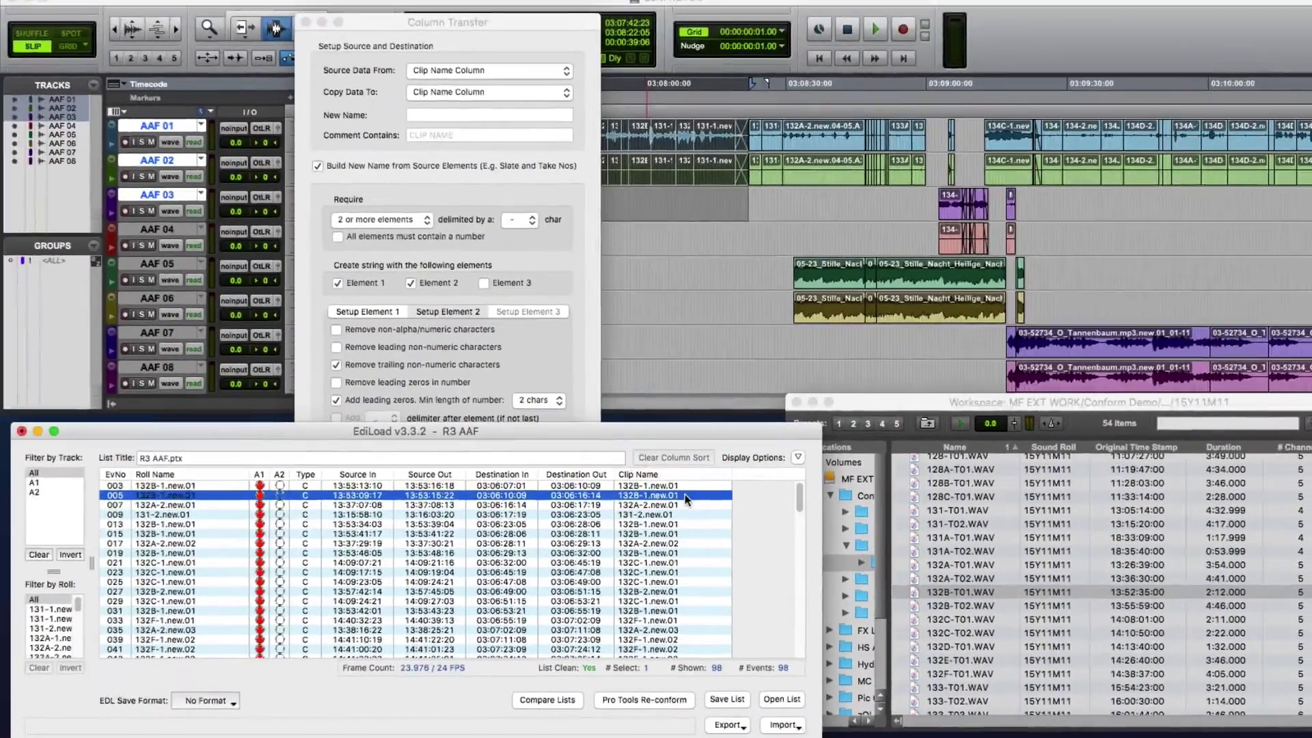
Move the Column Transfer window off the list and examine the rebuilt slate and take name preview across different events
{"action": "left_click", "coordinate": [689, 526]}
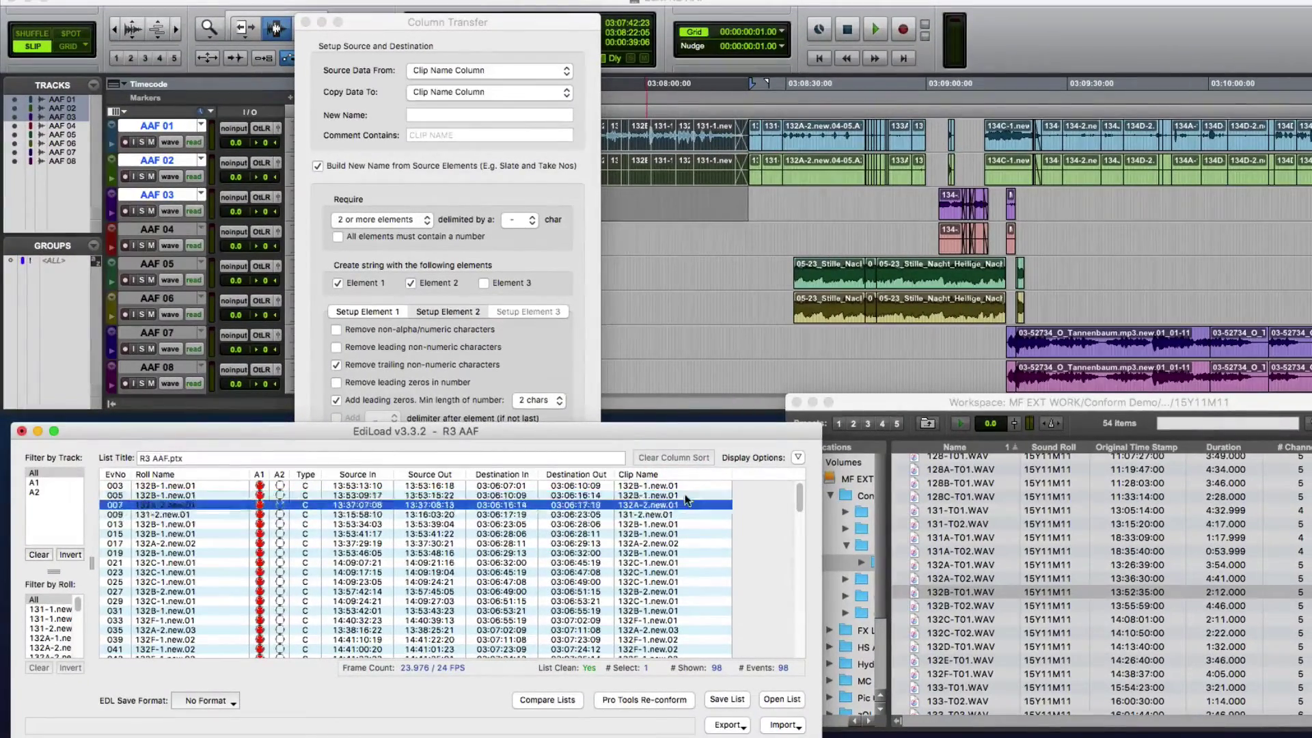
{"action": "left_click", "coordinate": [684, 514]}
{"action": "left_click", "coordinate": [511, 38]}
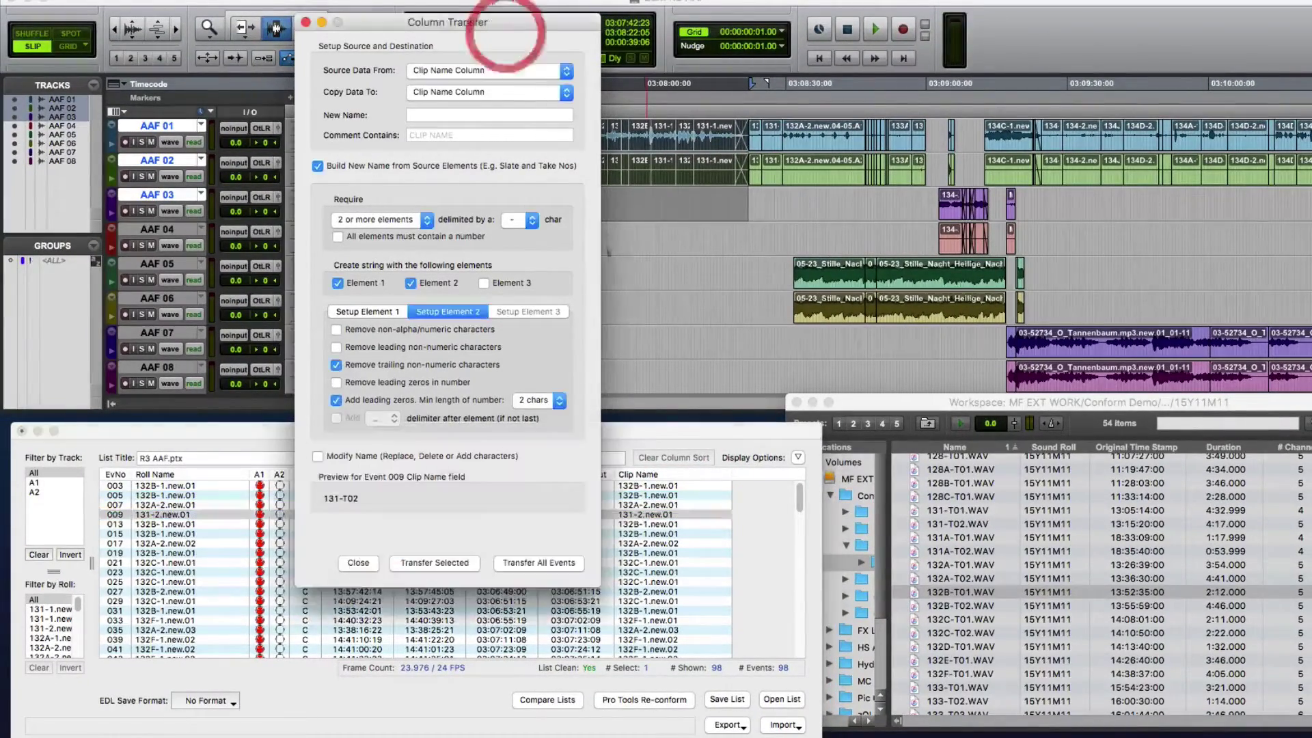
{"action": "left_click", "coordinate": [653, 439]}
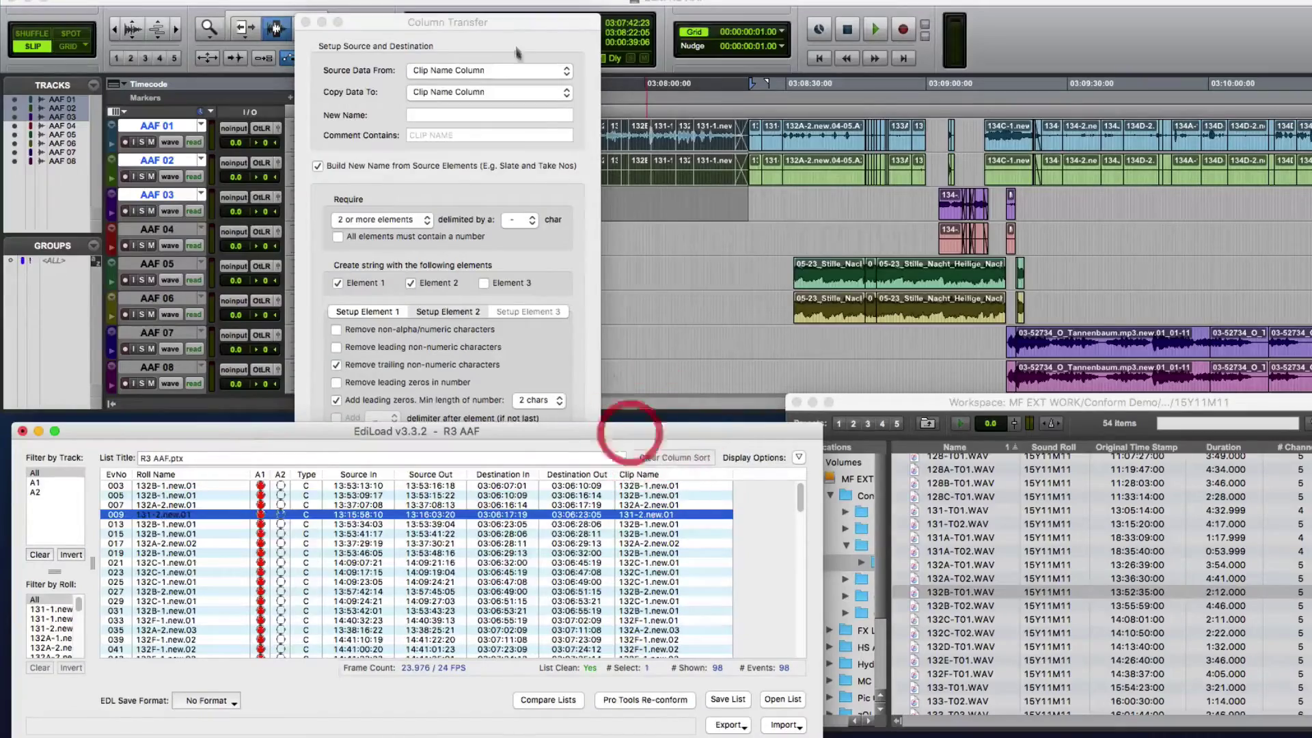
{"action": "left_click_drag", "start_coordinate": [513, 22], "coordinate": [1107, 35]}
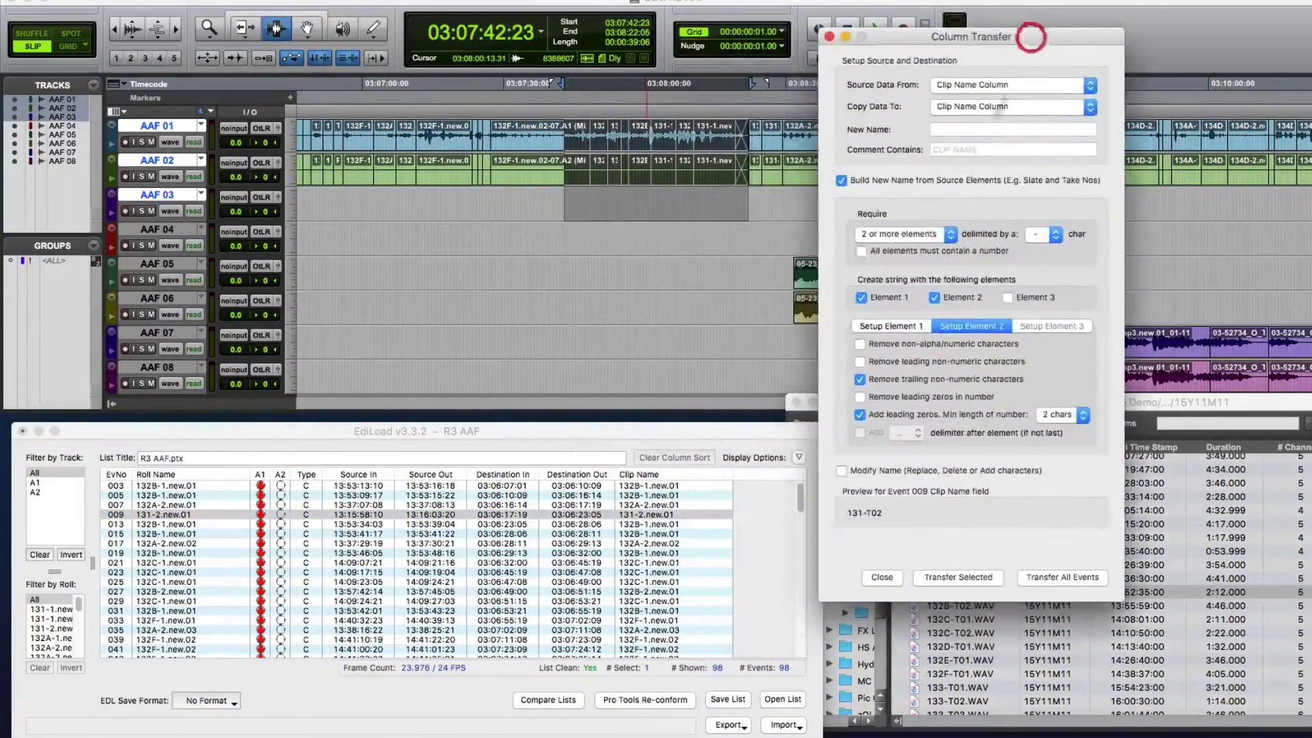
{"action": "left_click", "coordinate": [658, 433]}
{"action": "key", "text": "Down"}
{"action": "key", "text": "Down"}
{"action": "key", "text": "Down"}
{"action": "key", "text": "Down"}
{"action": "key", "text": "Down"}
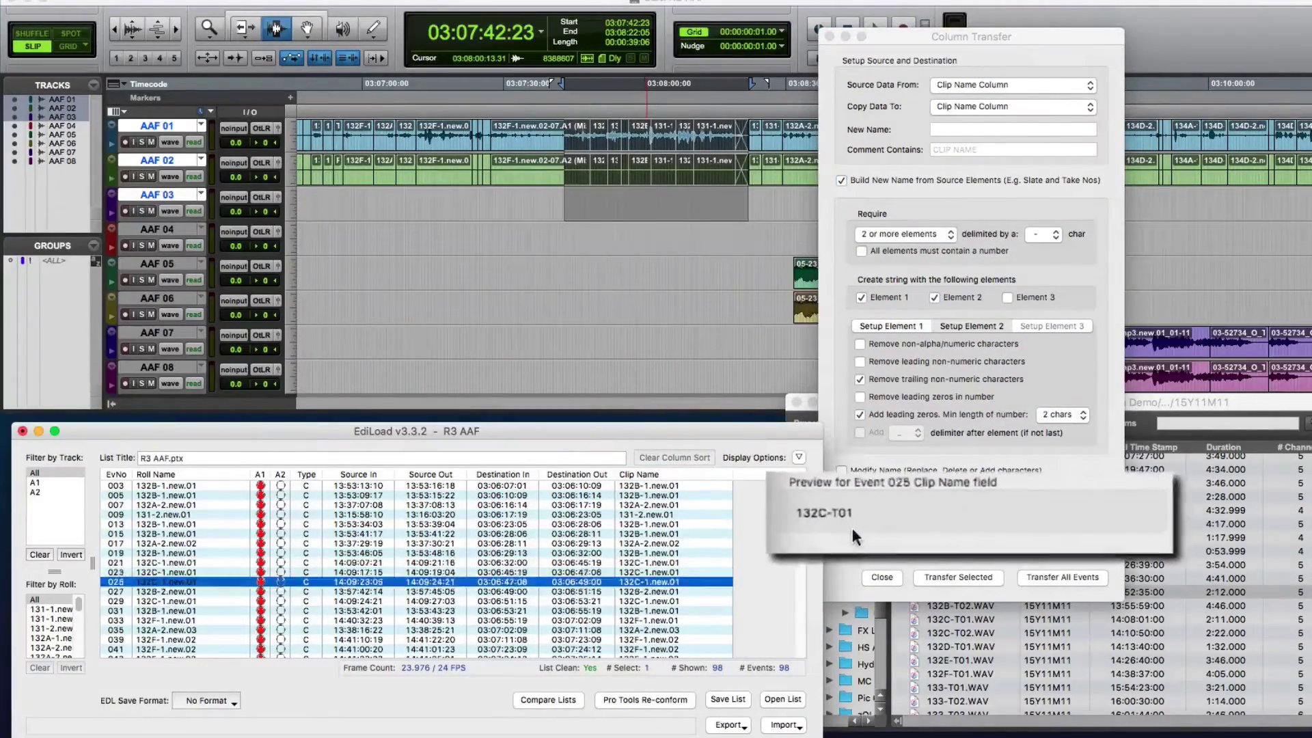
{"action": "key", "text": "Up"}
{"action": "key", "text": "Up"}
{"action": "key", "text": "Up"}
{"action": "key", "text": "Up"}
{"action": "key", "text": "Up"}
{"action": "key", "text": "Up"}
{"action": "key", "text": "Up"}
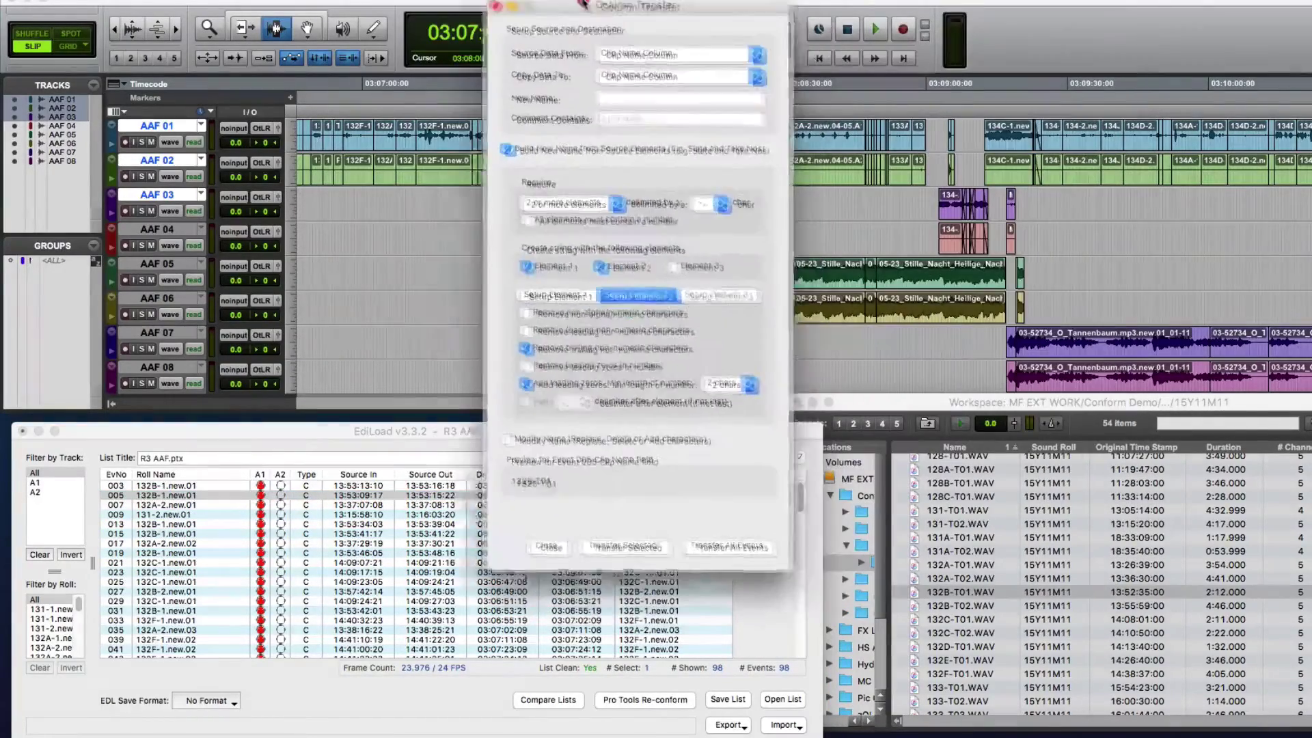
Enable name modification during transfer and add the text .WAV to the end of each clip name
{"action": "left_click_drag", "start_coordinate": [926, 37], "coordinate": [563, 0]}
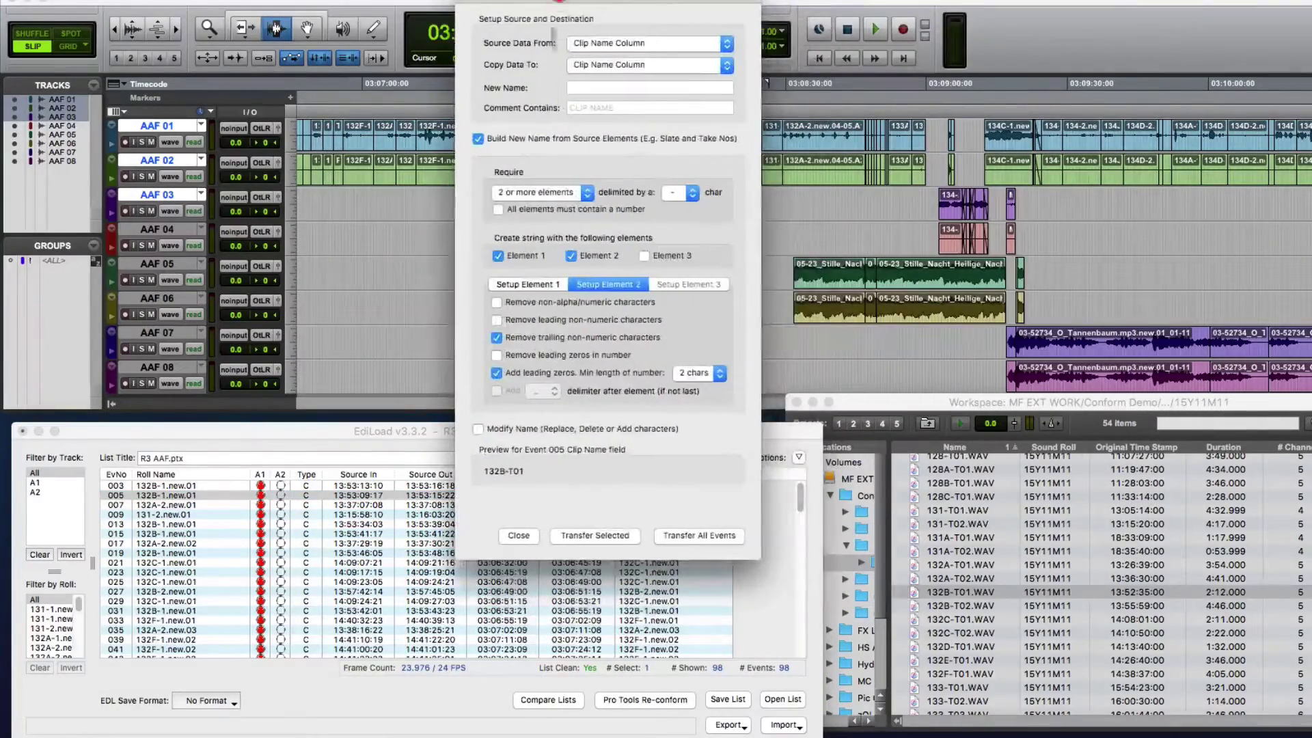
{"action": "left_click", "coordinate": [478, 430]}
{"action": "left_click", "coordinate": [592, 464]}
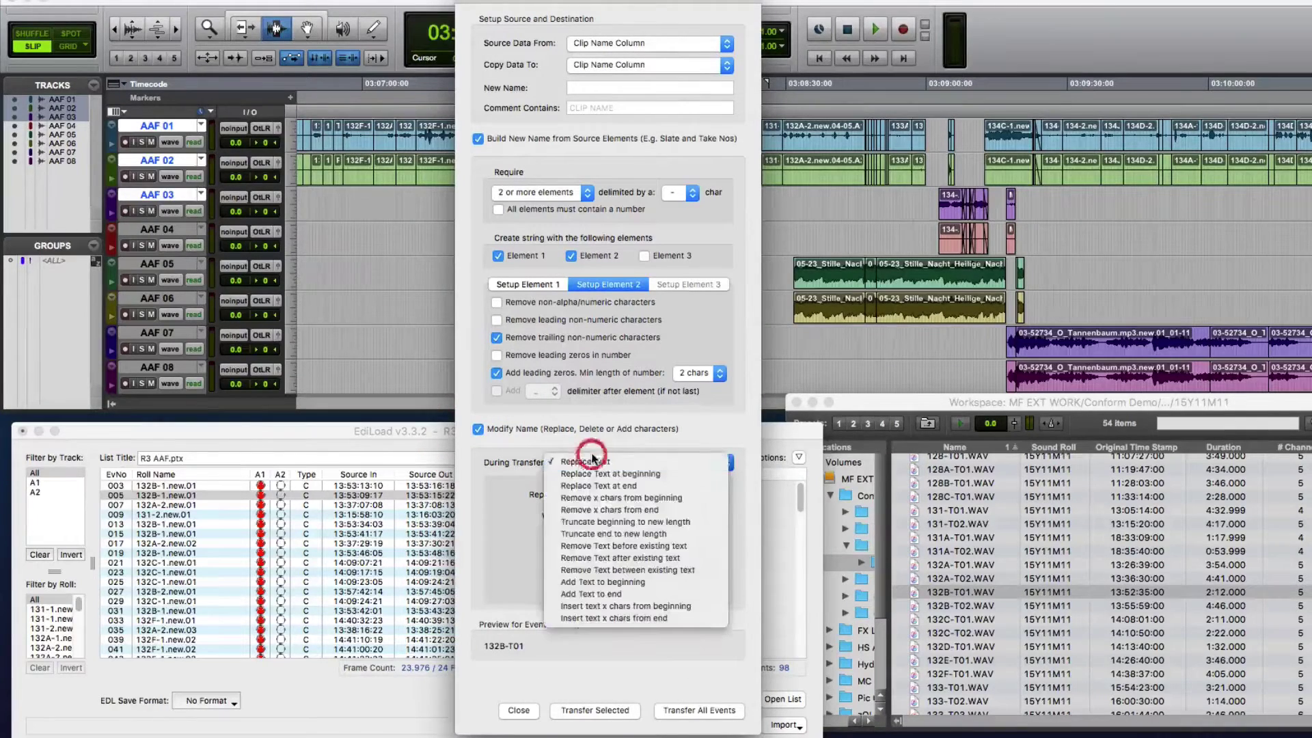
{"action": "left_click", "coordinate": [622, 594]}
{"action": "left_click", "coordinate": [583, 494]}
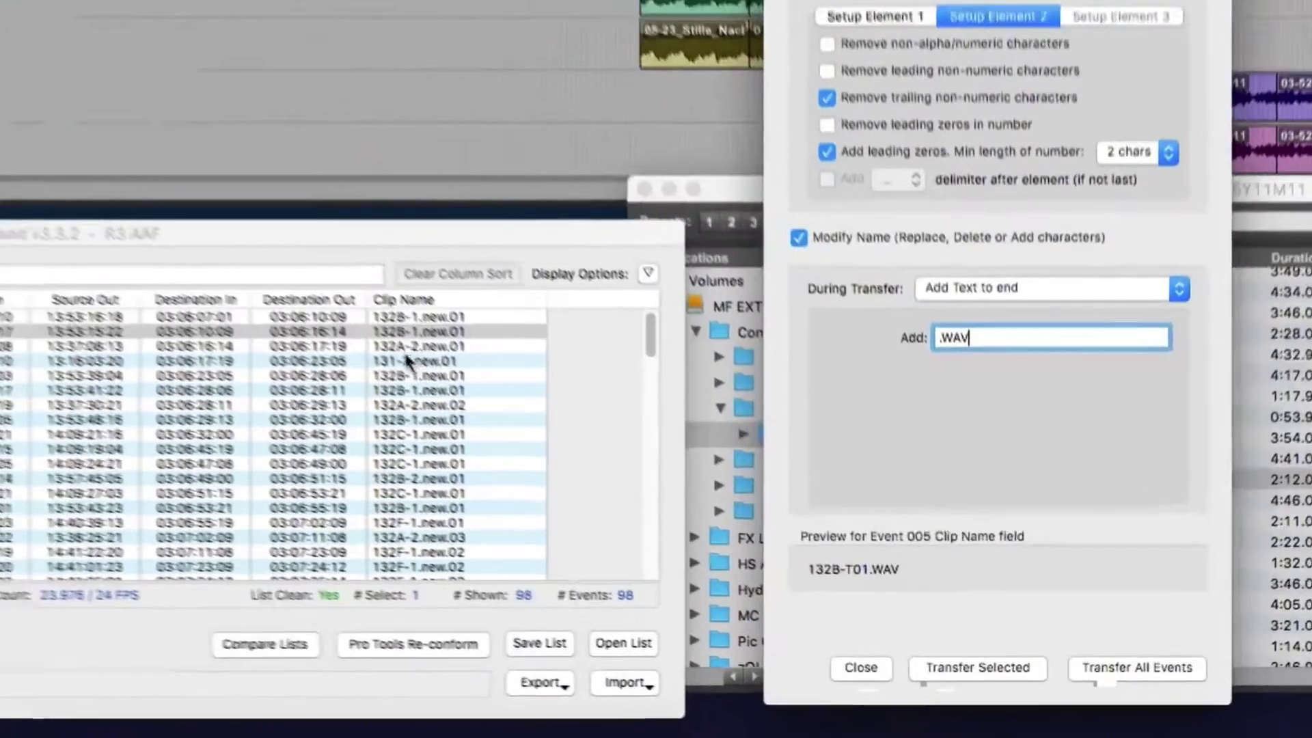
Step through the events and examine whether their previewed names with the .WAV extension match the original sound files
{"action": "left_click", "coordinate": [408, 361]}
{"action": "key", "text": "Down"}
{"action": "key", "text": "Down"}
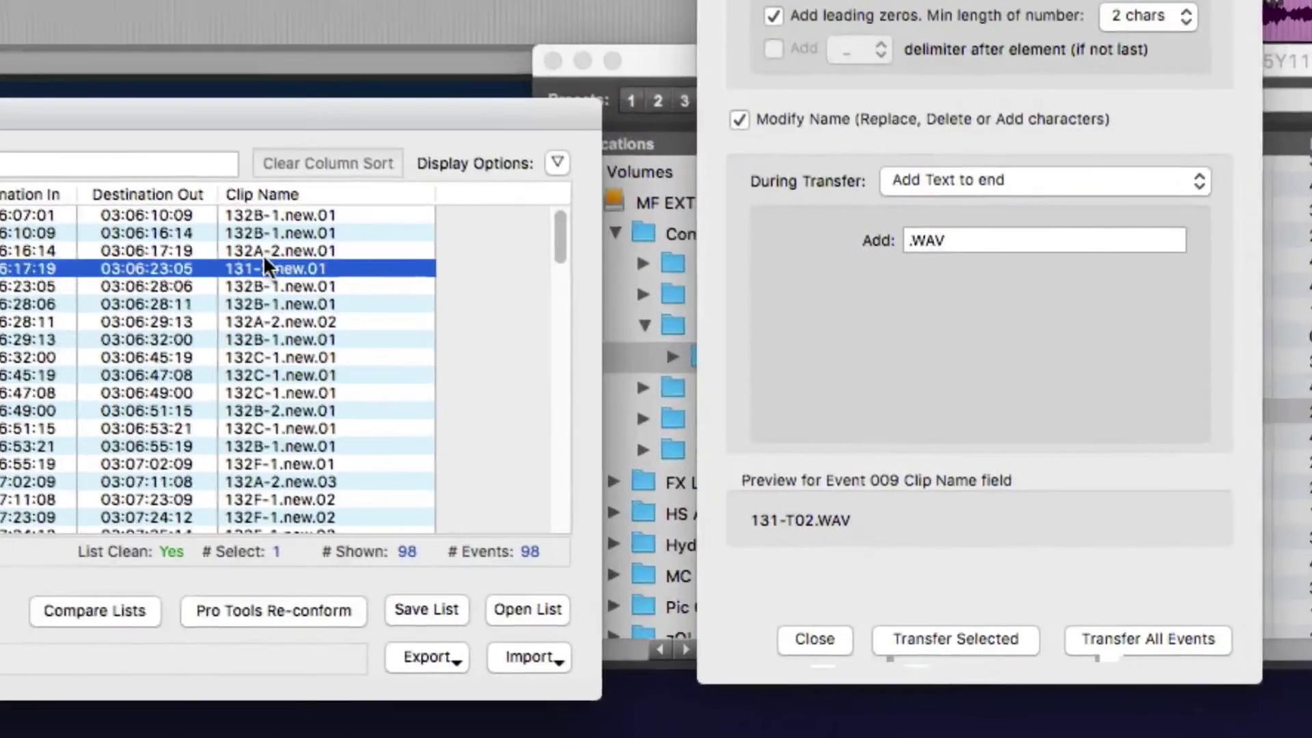
{"action": "key", "text": "Down"}
{"action": "key", "text": "Down"}
{"action": "key", "text": "Down"}
{"action": "key", "text": "Down"}
{"action": "key", "text": "Down"}
{"action": "key", "text": "Down"}
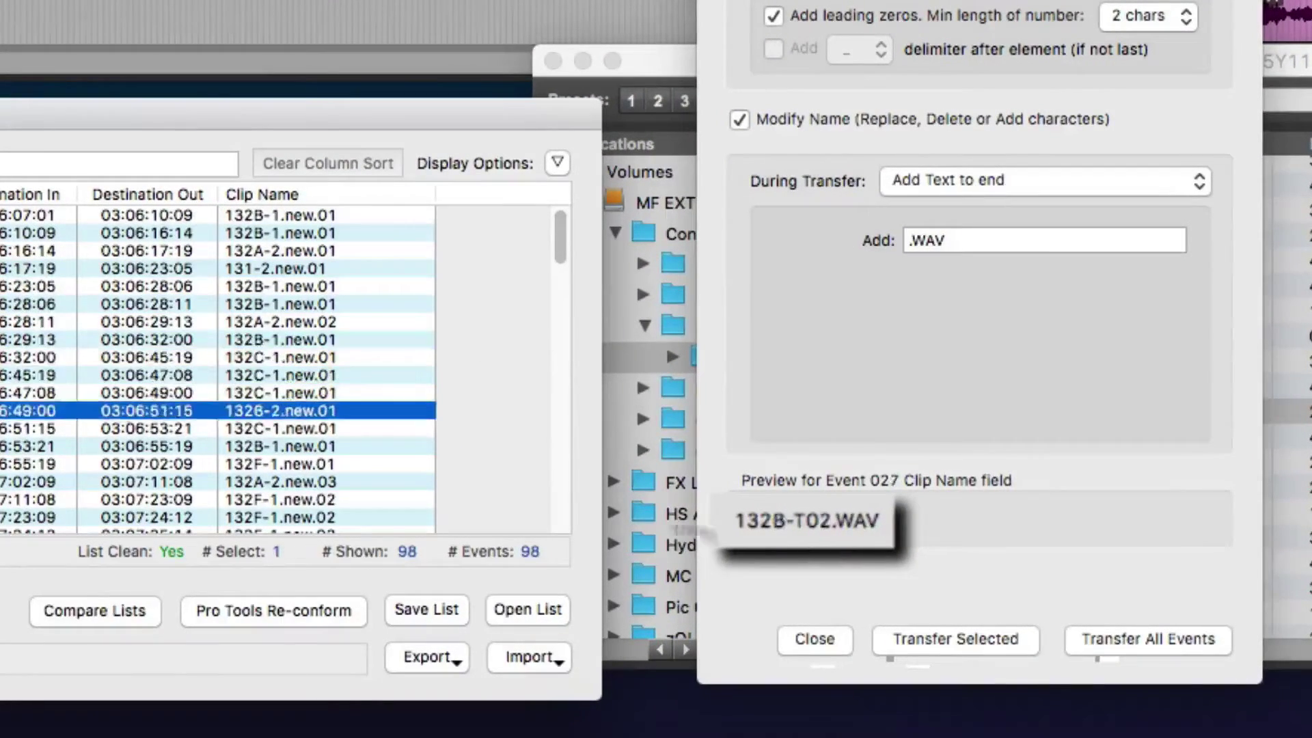
{"action": "key", "text": "Up"}
{"action": "key", "text": "Up"}
{"action": "key", "text": "Up"}
{"action": "key", "text": "Up"}
{"action": "key", "text": "Up"}
{"action": "key", "text": "Up"}
{"action": "key", "text": "Up"}
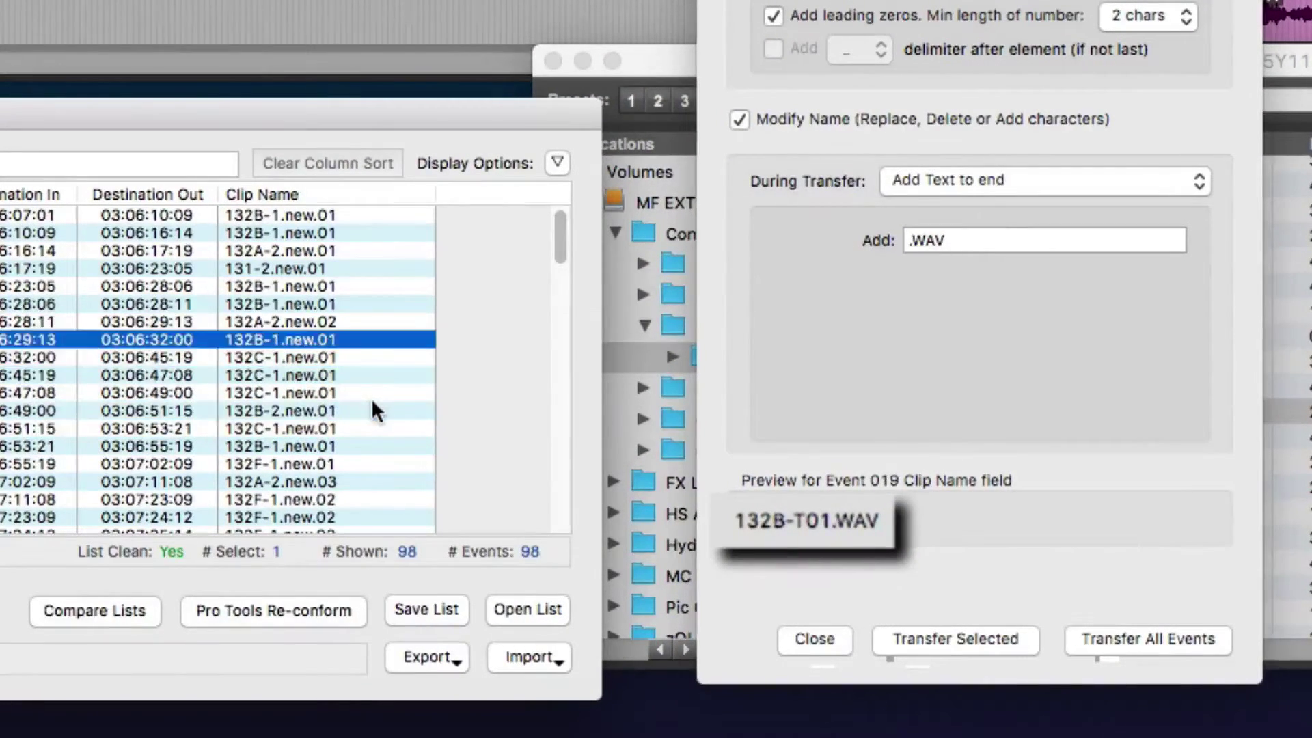
Transfer the rebuilt .WAV names to the clip names of all events and check the updated list
{"action": "left_click", "coordinate": [1124, 638]}
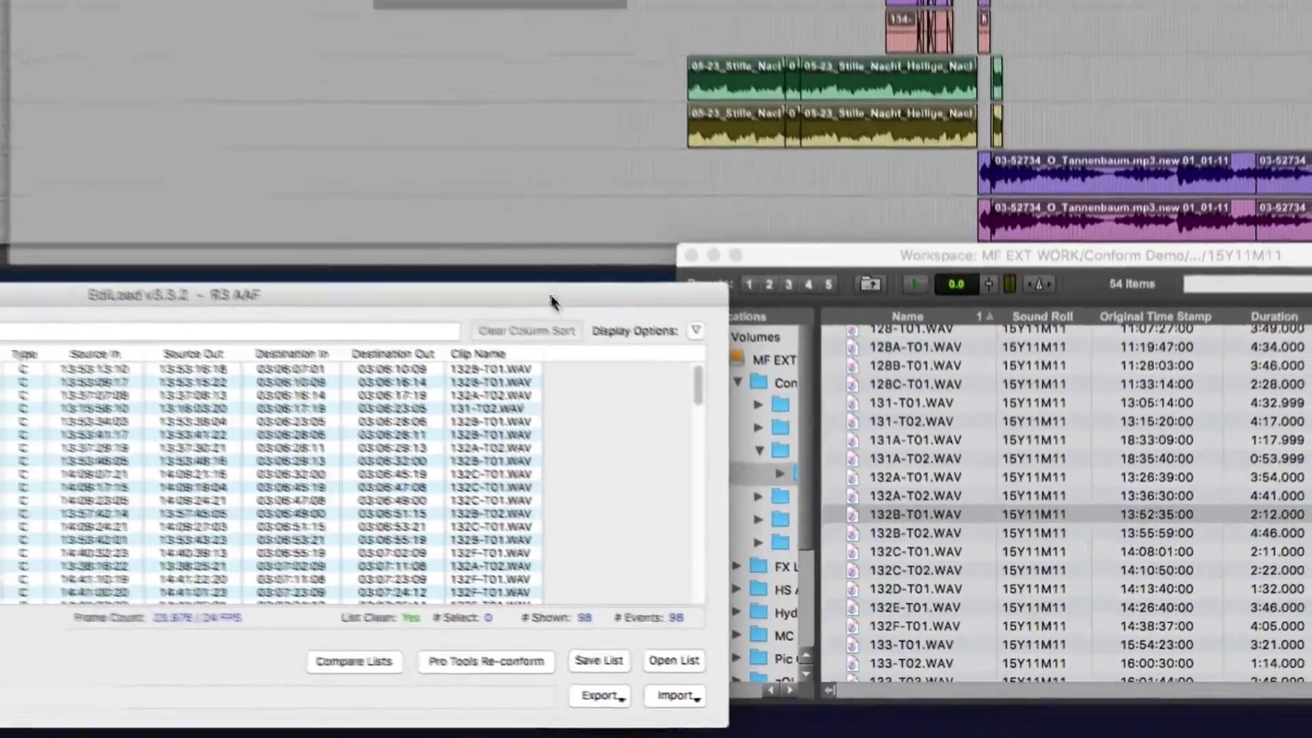
{"action": "scroll", "coordinate": [519, 479], "scroll_direction": "down", "scroll_amount": 10}
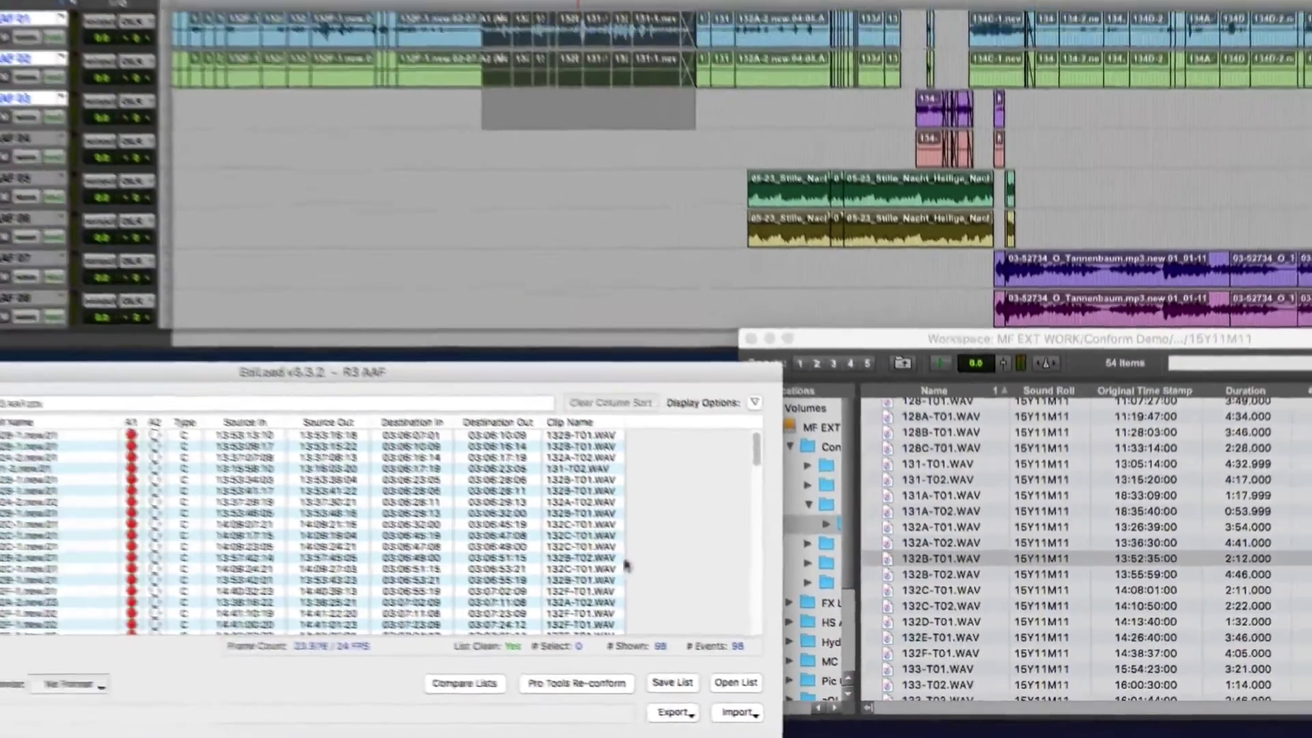
{"action": "scroll", "coordinate": [643, 584], "scroll_direction": "up", "scroll_amount": 10}
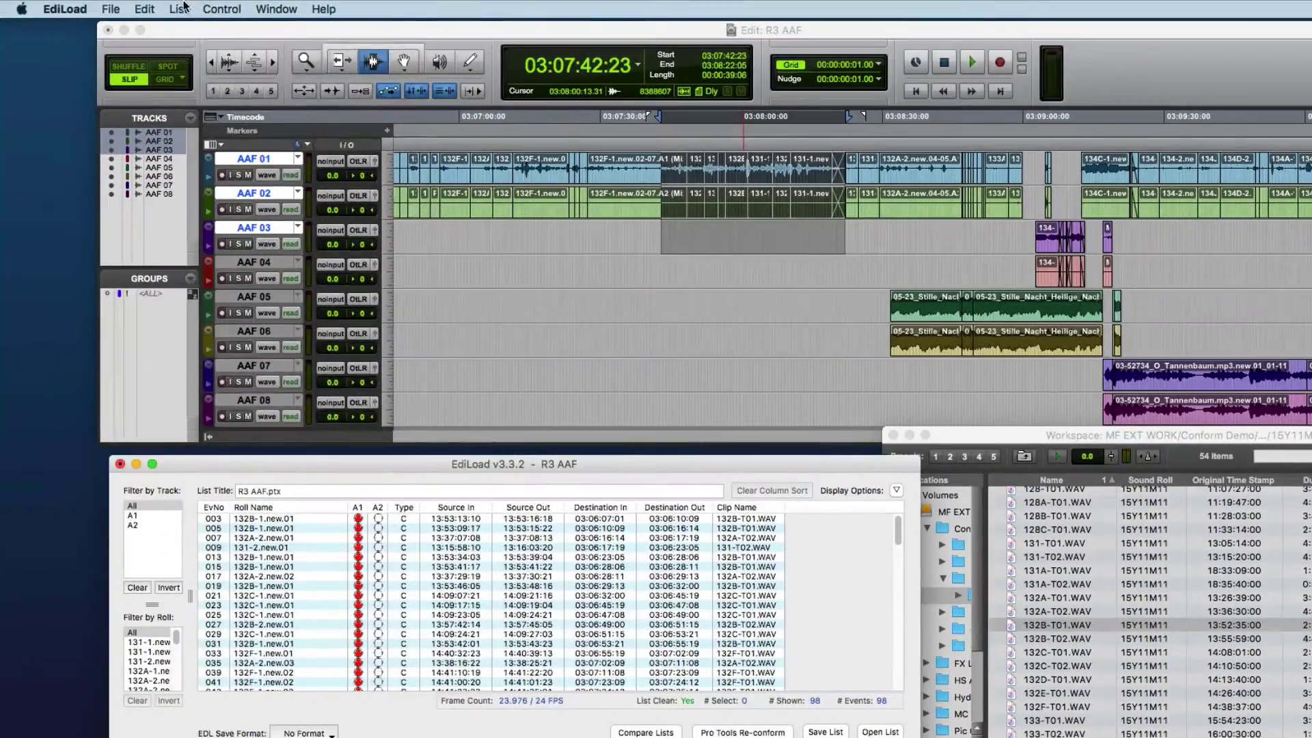
Check the list's file names for conform against the folder of original location WAV files
{"action": "left_click", "coordinate": [179, 9]}
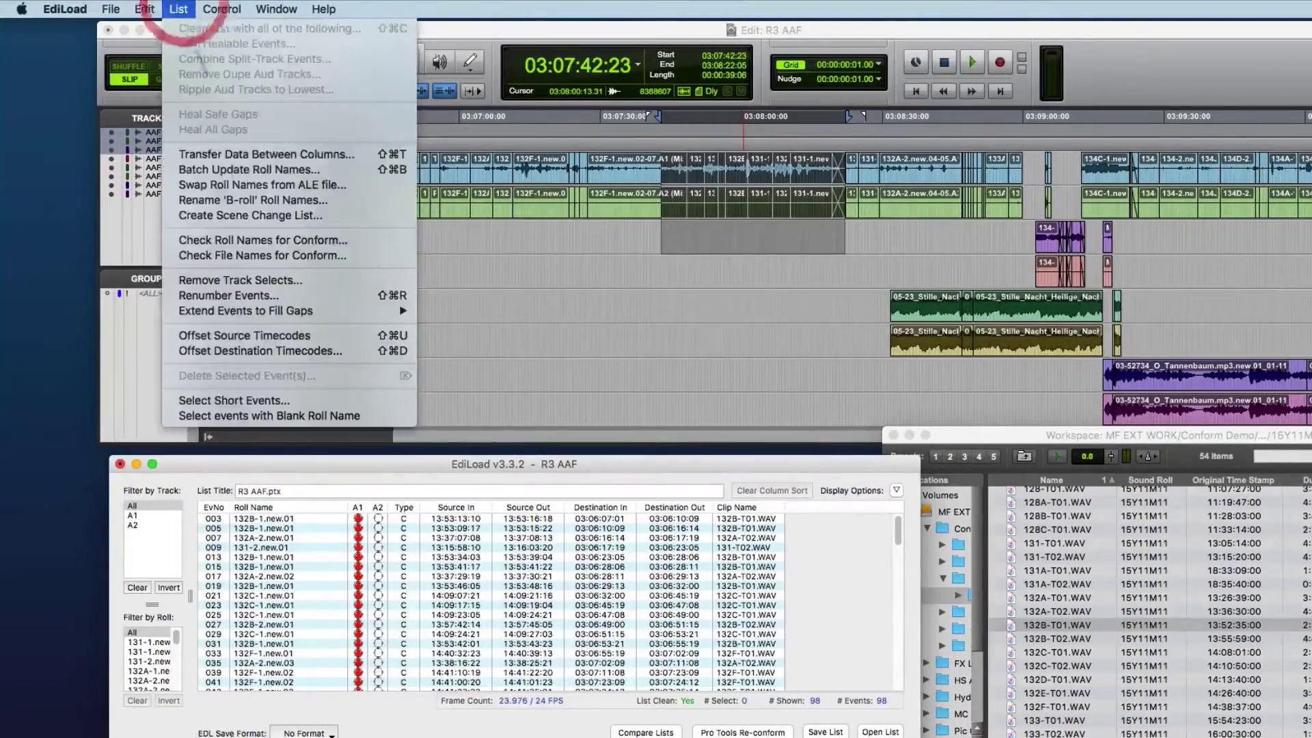
{"action": "left_click", "coordinate": [240, 257]}
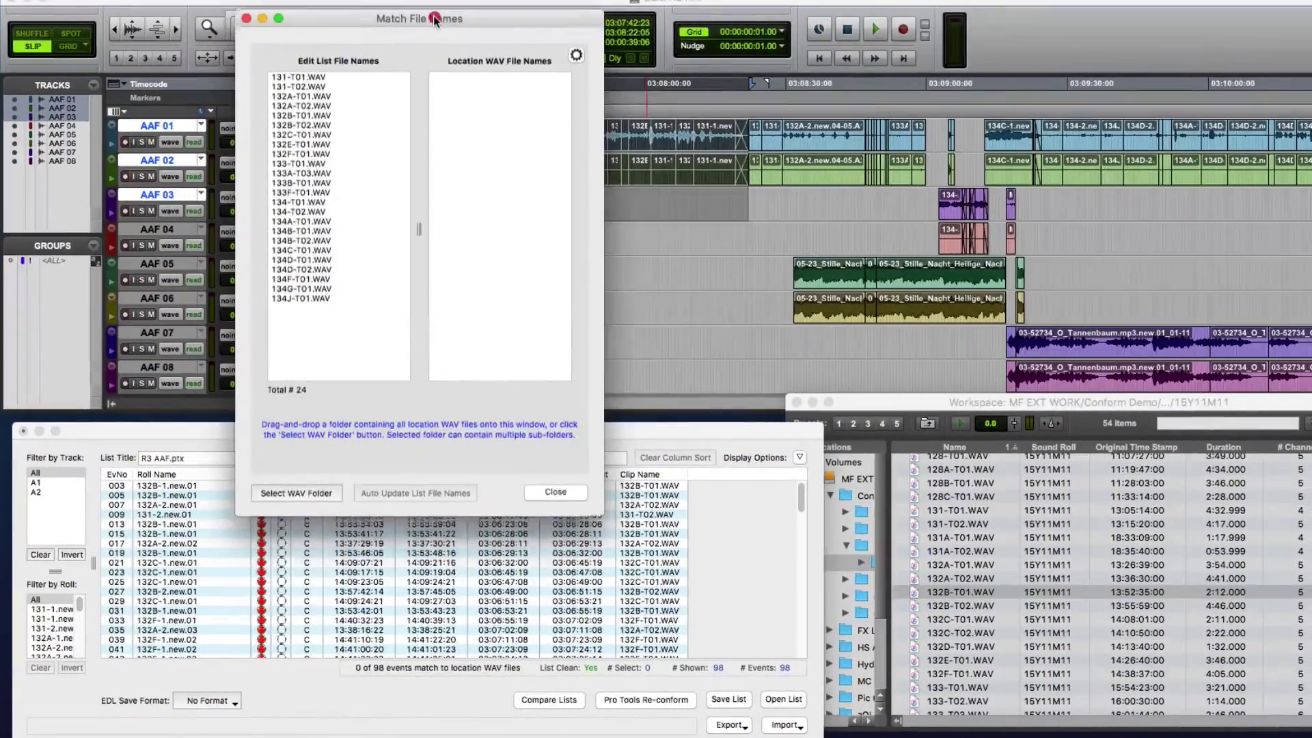
{"action": "left_click_drag", "start_coordinate": [435, 18], "coordinate": [434, 17]}
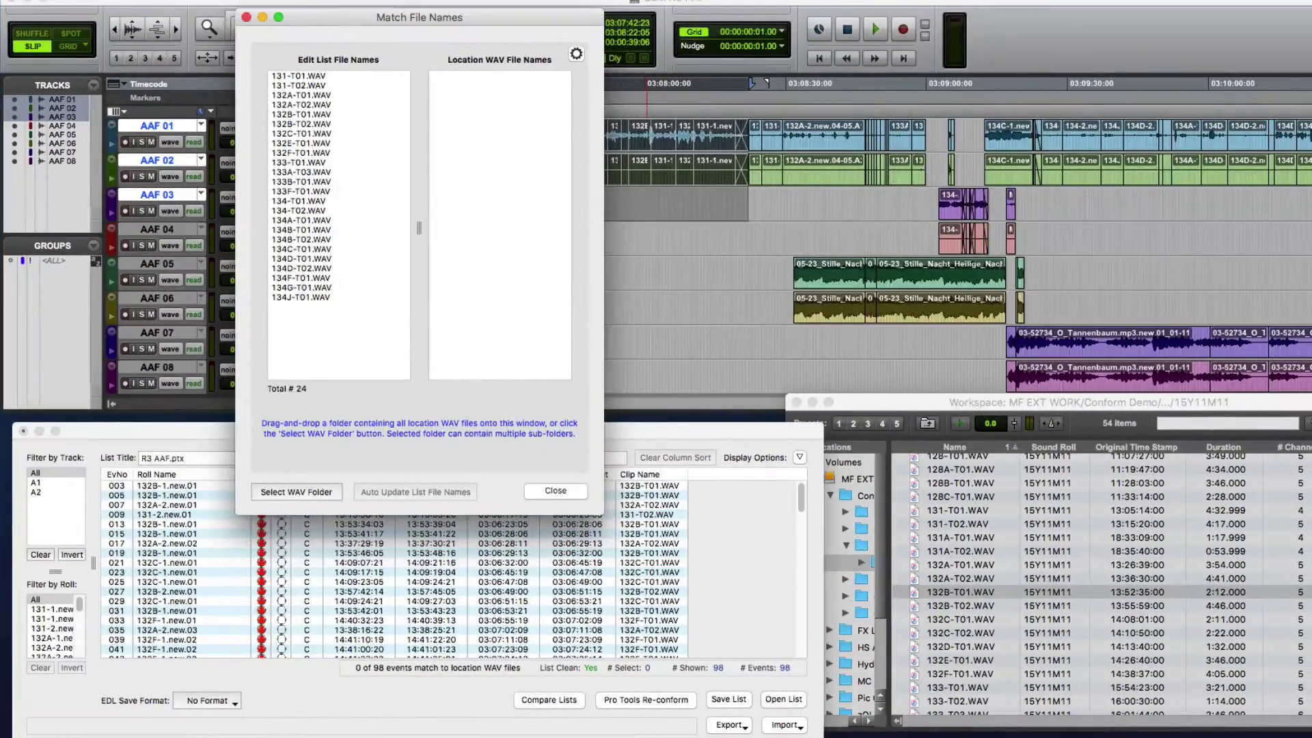
{"action": "left_click_drag", "start_coordinate": [847, 197], "coordinate": [504, 215]}
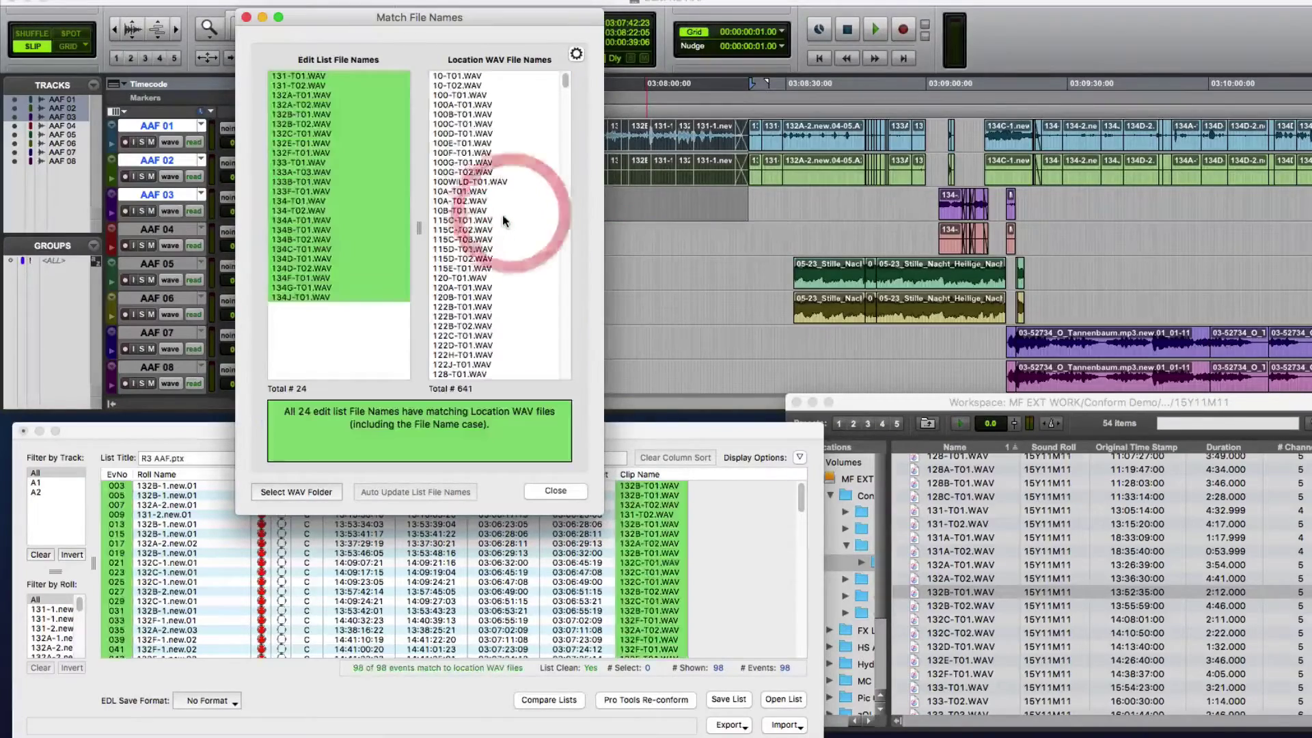
Examine which location WAV files match the edit list file names, and close the Match File Names window
{"action": "left_click_drag", "start_coordinate": [441, 17], "coordinate": [430, 23]}
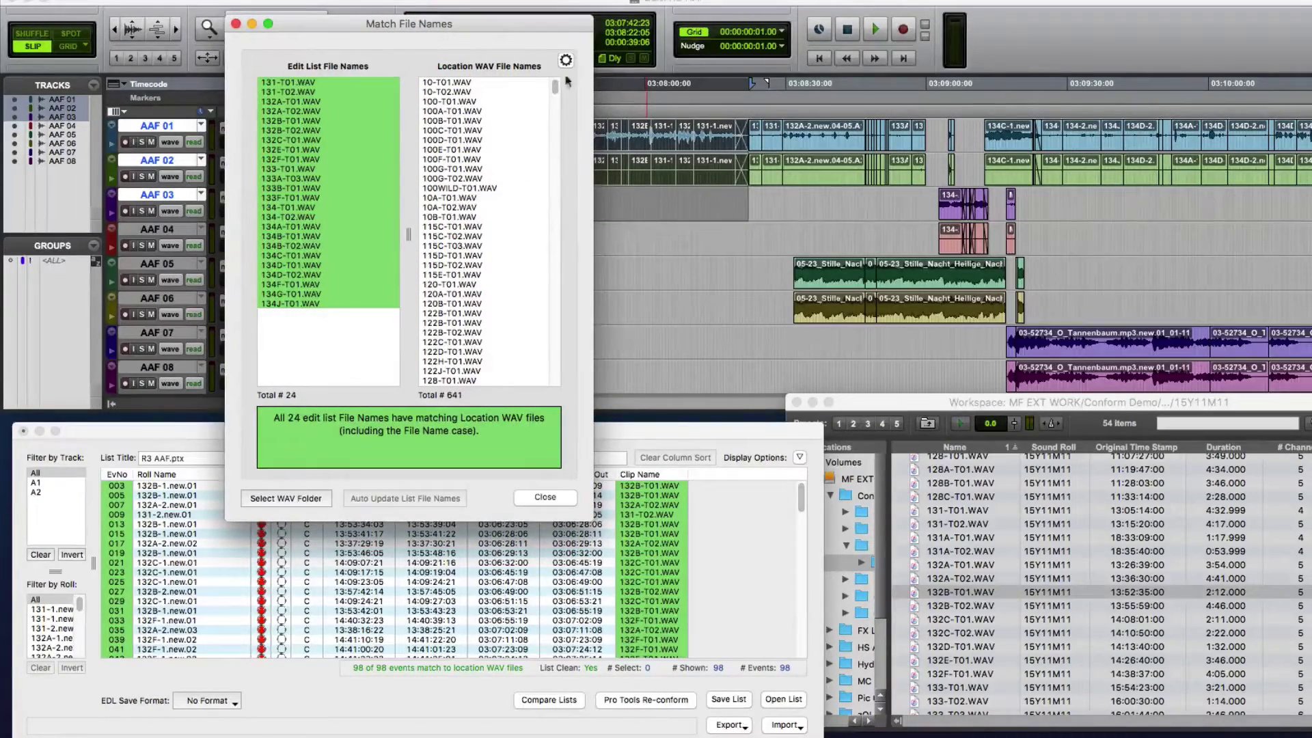
{"action": "left_click_drag", "start_coordinate": [557, 85], "coordinate": [556, 123]}
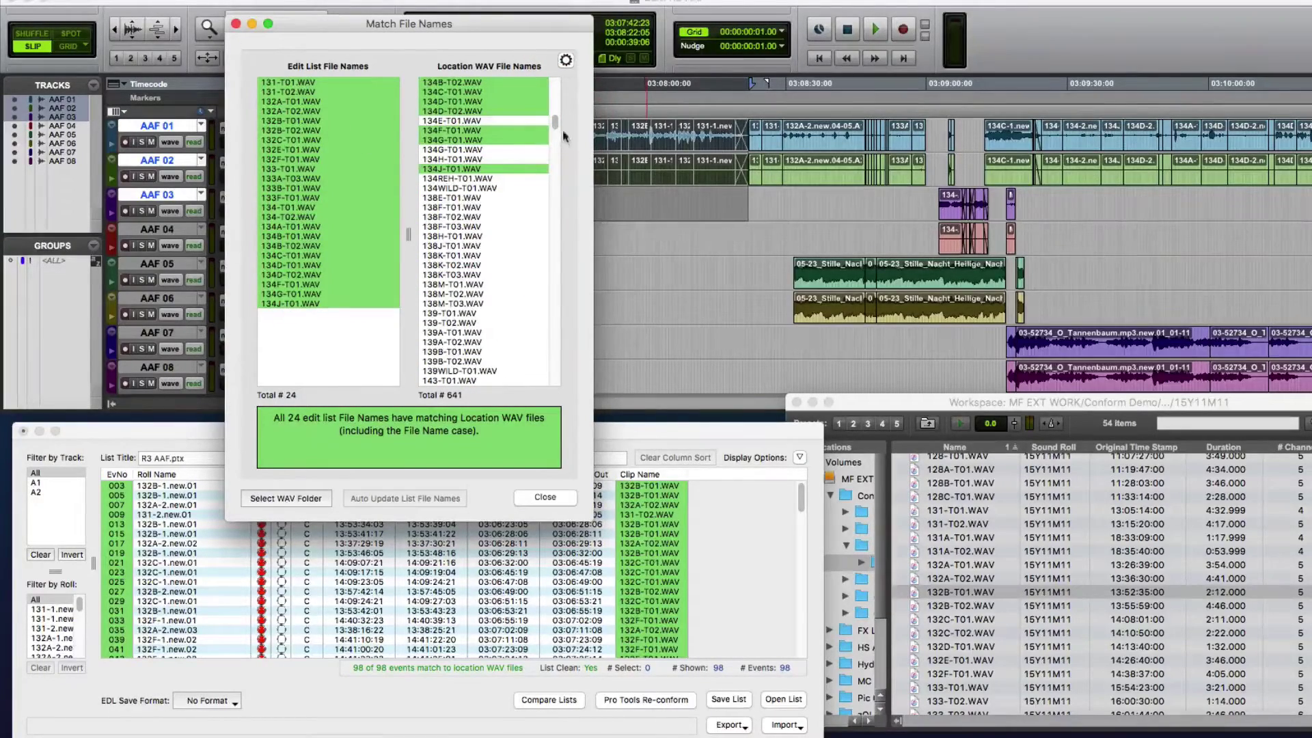
{"action": "mouse_move", "coordinate": [555, 123]}
{"action": "left_mouse_down"}
{"action": "mouse_move", "coordinate": [559, 281]}
{"action": "mouse_move", "coordinate": [511, 366]}
{"action": "mouse_move", "coordinate": [563, 231]}
{"action": "mouse_move", "coordinate": [562, 89]}
{"action": "mouse_move", "coordinate": [564, 108]}
{"action": "mouse_move", "coordinate": [553, 104]}
{"action": "left_mouse_up"}
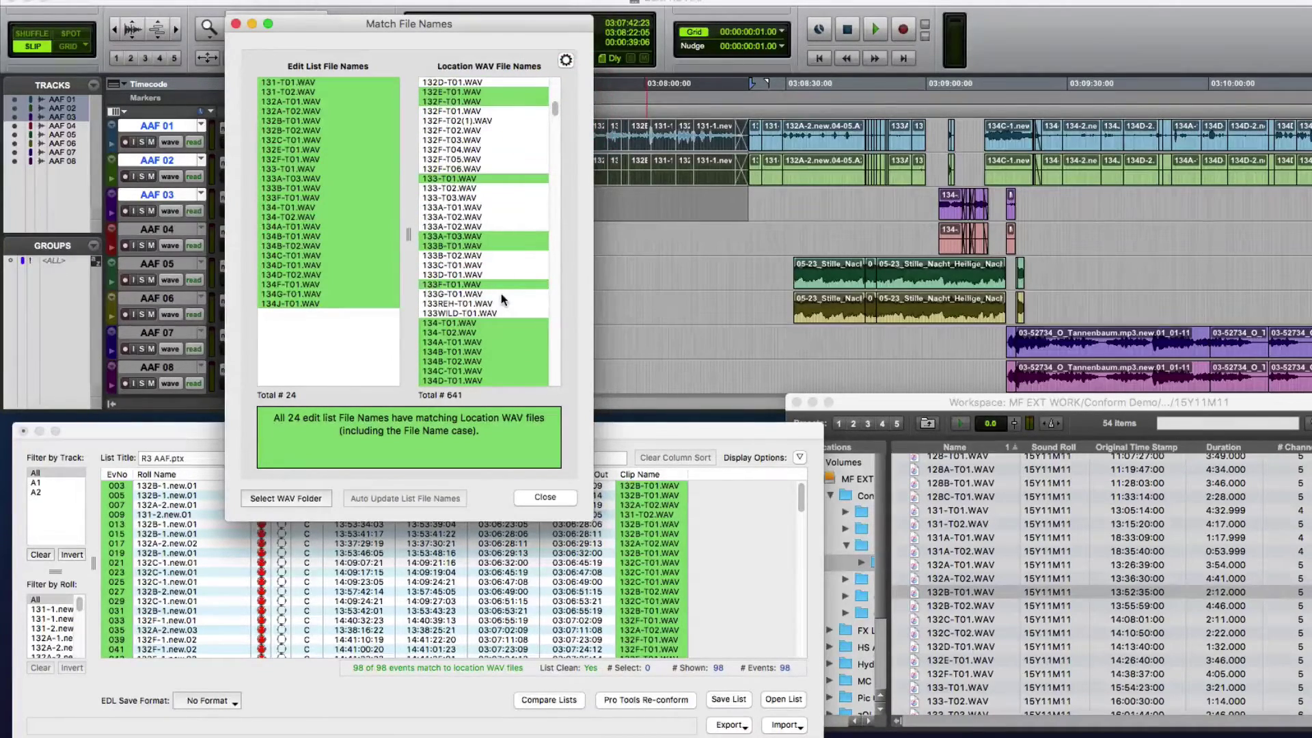
{"action": "left_click", "coordinate": [544, 497]}
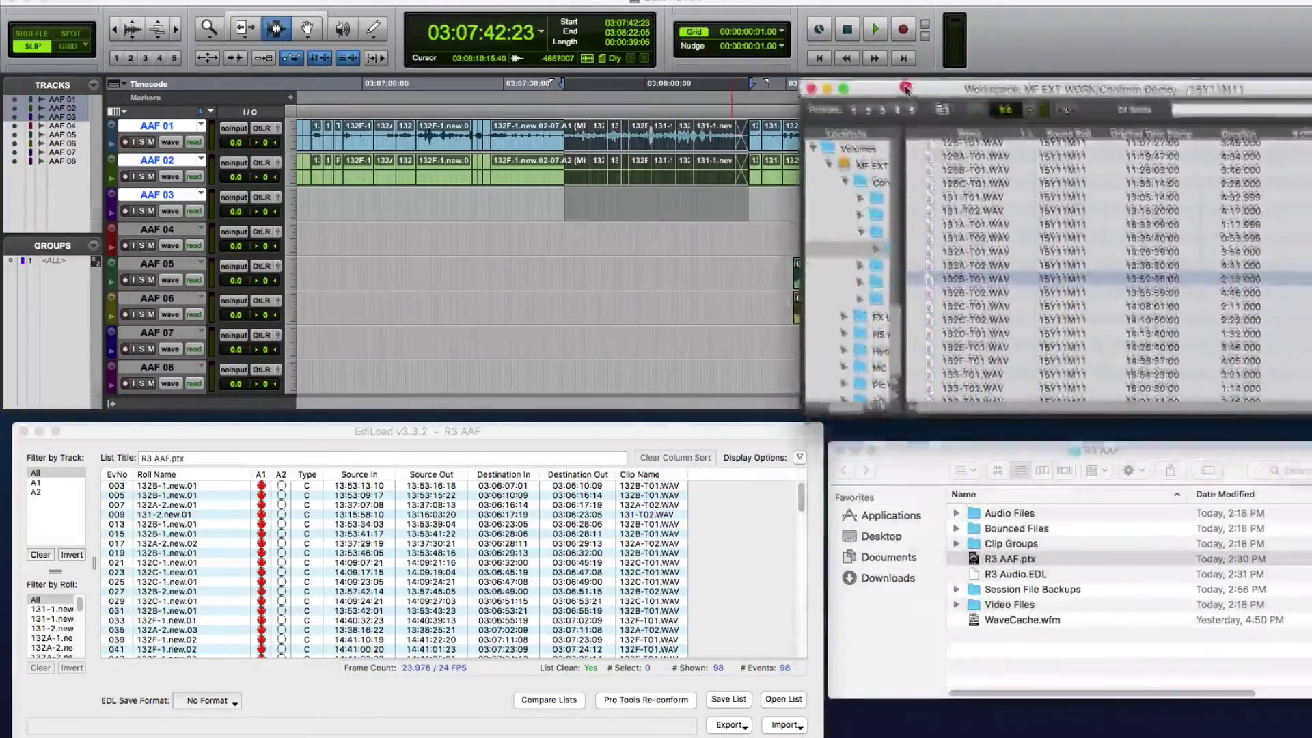
Export the list as a Pro Tools v7-9 conform reference session with base track name Conf_, start 03:05:00:00, 24 Frame, 48 kHz and 24 Bit
{"action": "left_click", "coordinate": [590, 427]}
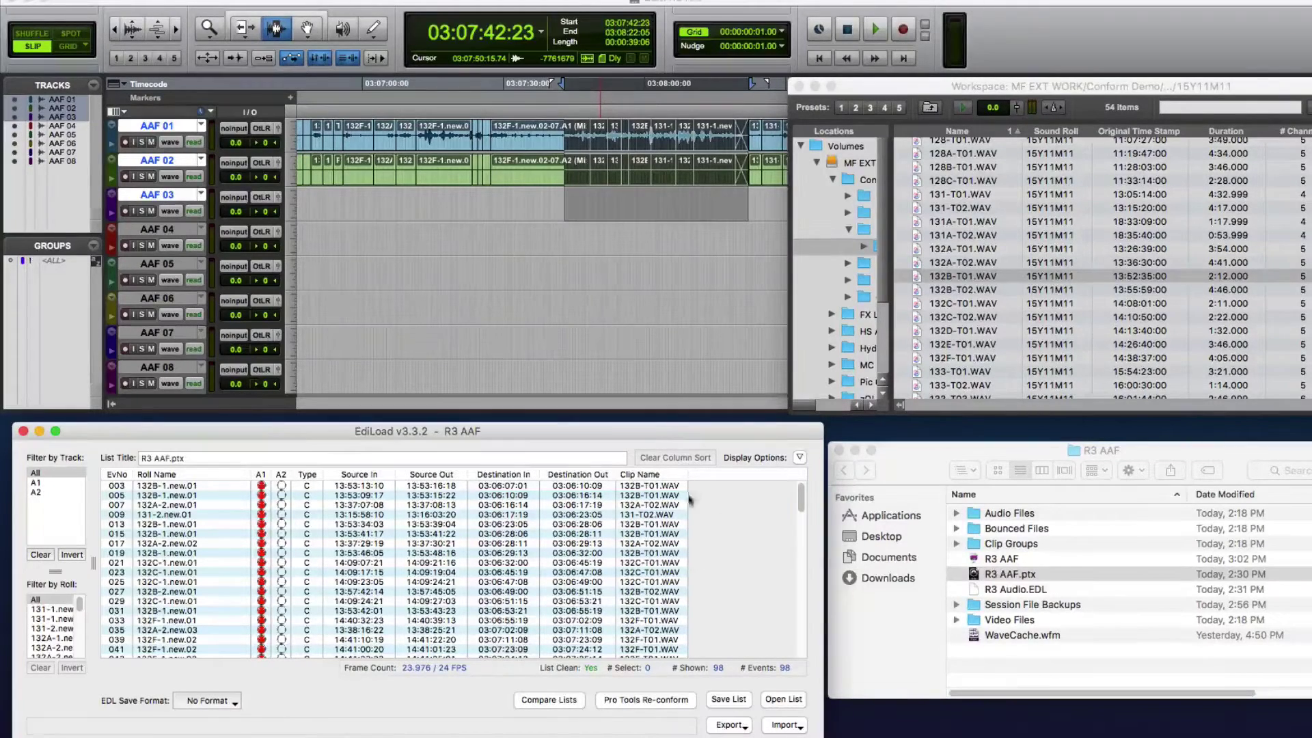
{"action": "left_click", "coordinate": [732, 725]}
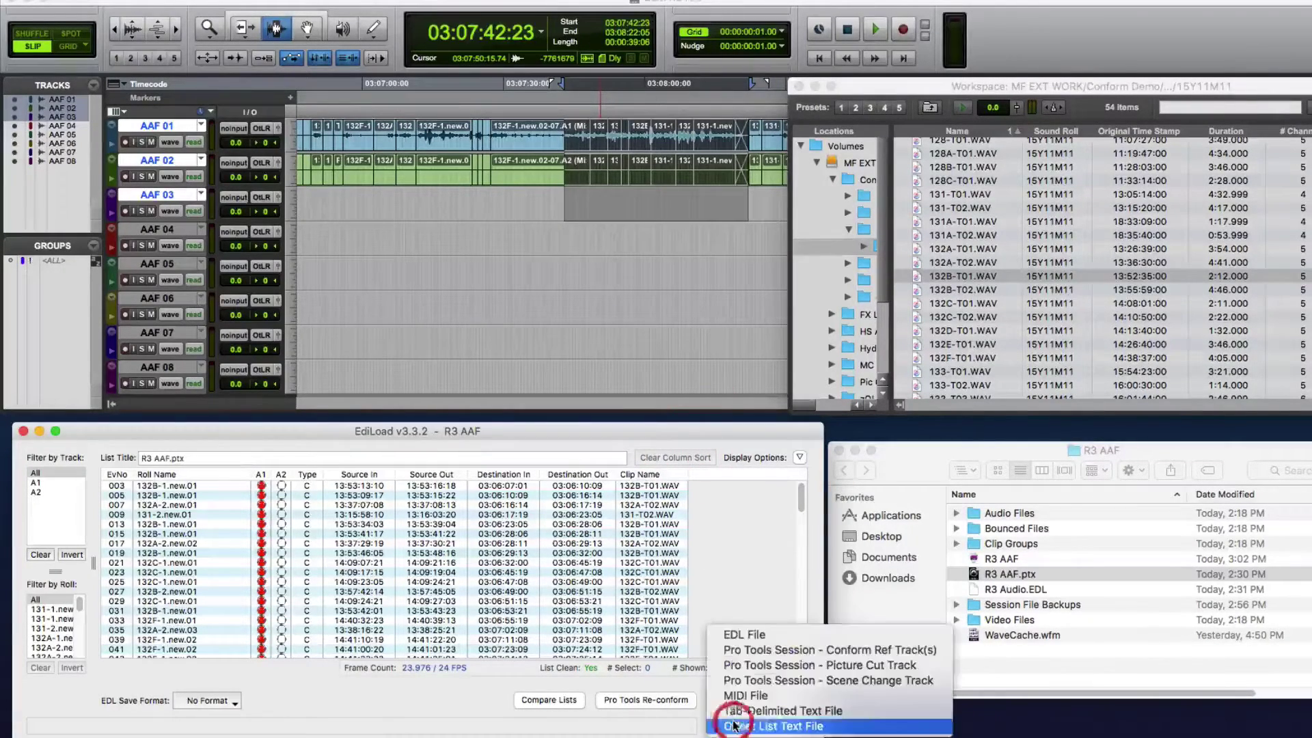
{"action": "left_click", "coordinate": [771, 650]}
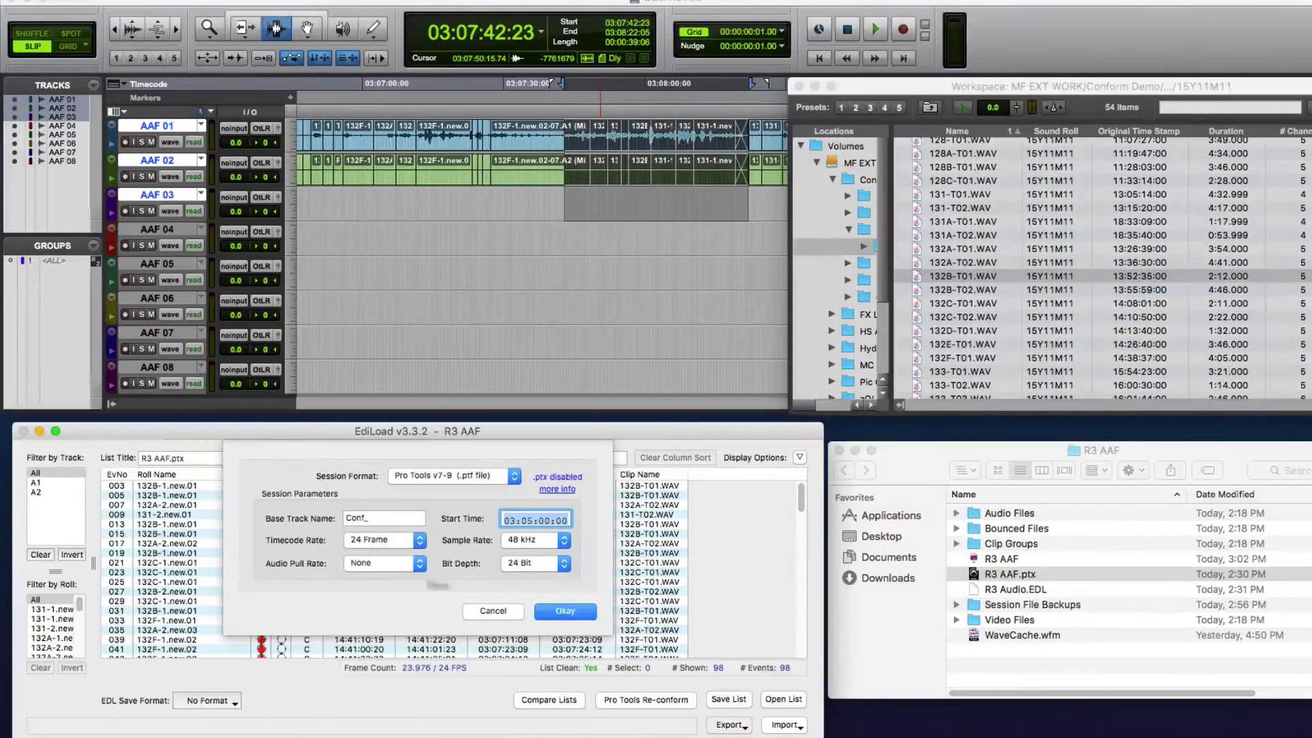
{"action": "left_click", "coordinate": [561, 612]}
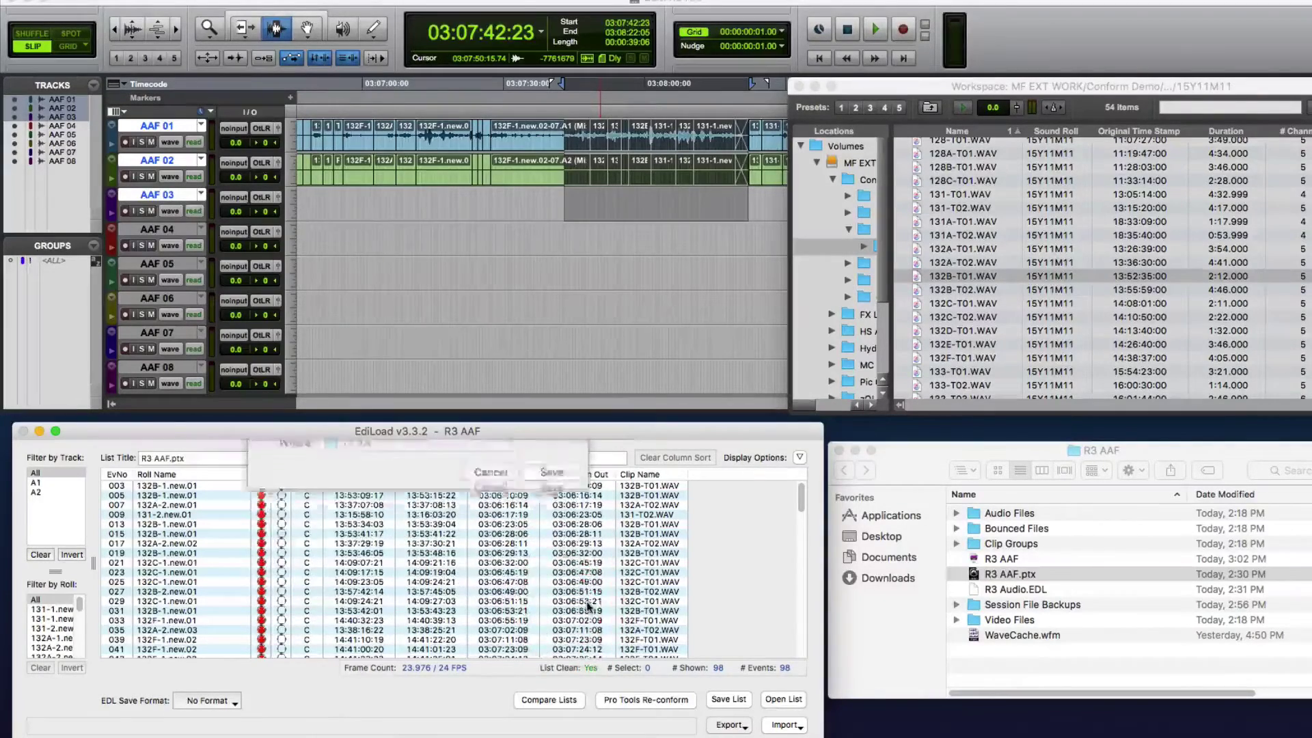
{"action": "left_click", "coordinate": [551, 579]}
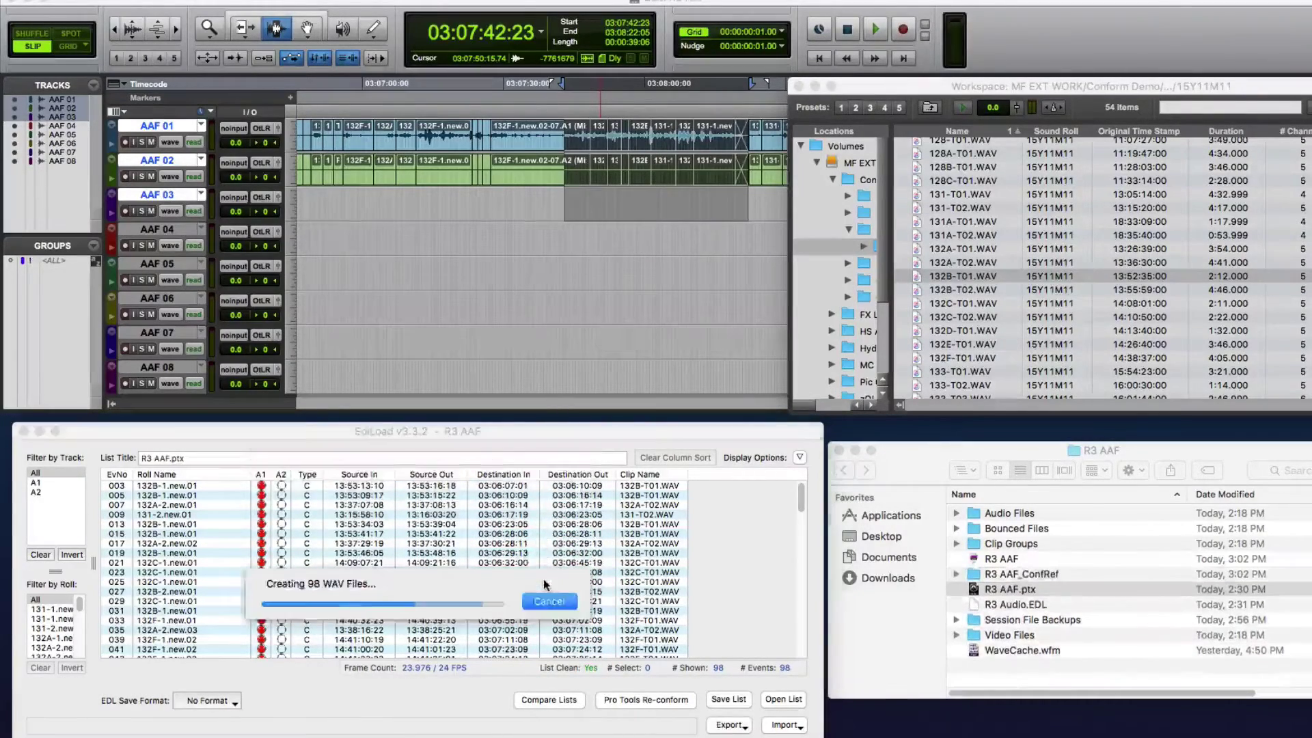
Switch to Pro Tools, close the R3 AAF session and open R3 AAF_ConfRef.ptf from the exported R3 AAF_ConfRef folder
{"action": "left_click", "coordinate": [795, 321]}
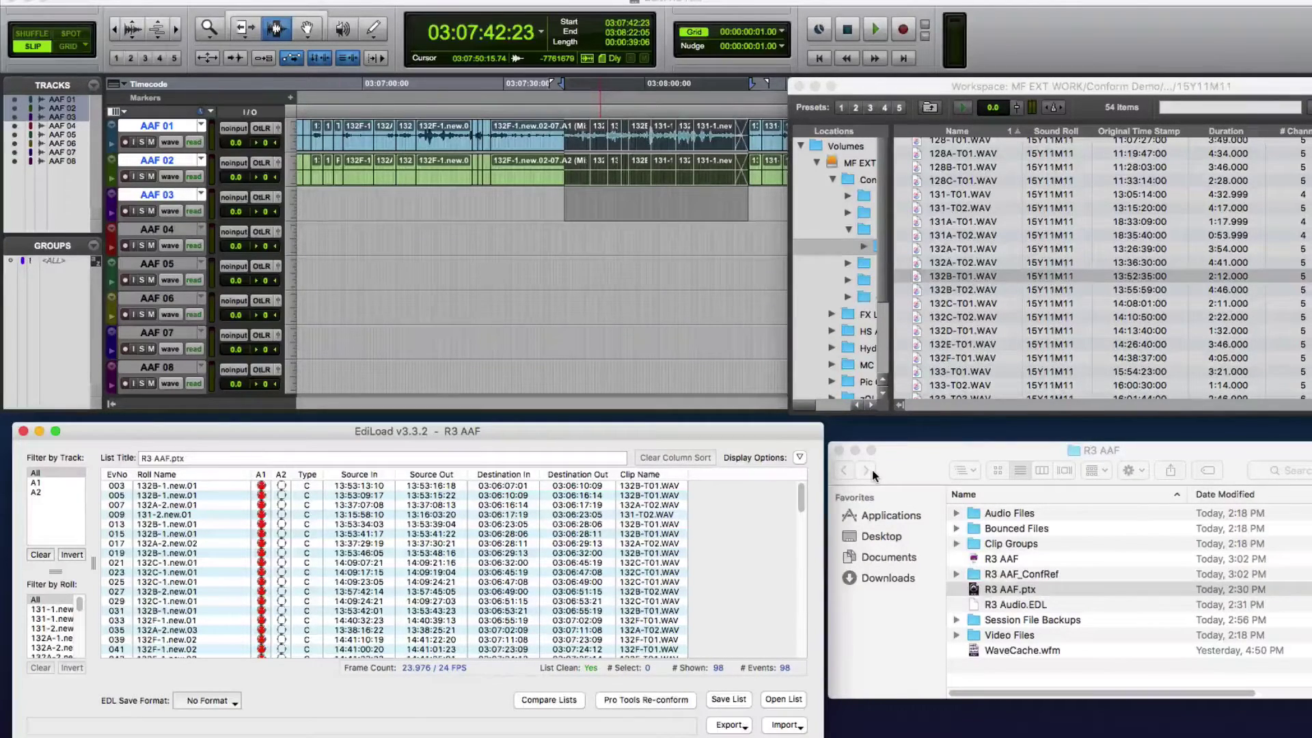
{"action": "left_click", "coordinate": [630, 220]}
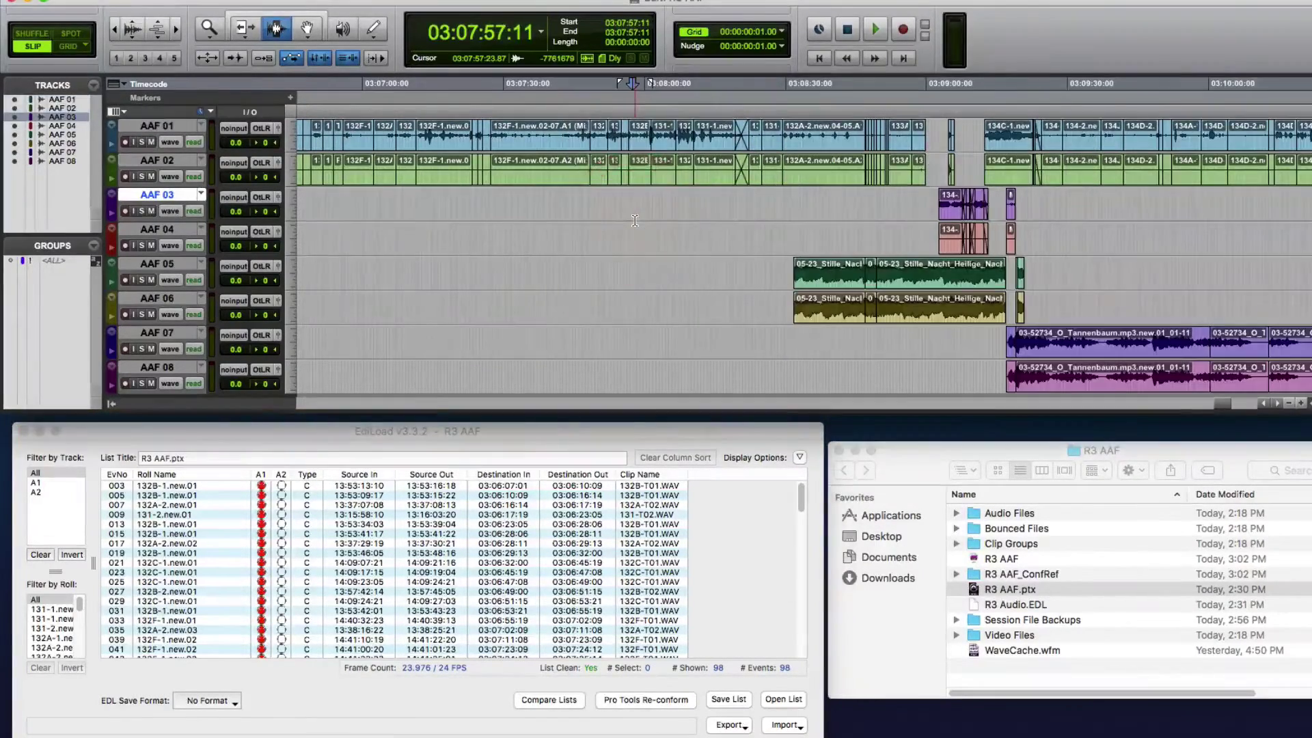
{"action": "key", "text": "super+shift+w"}
{"action": "left_click", "coordinate": [931, 457]}
{"action": "left_click", "coordinate": [956, 526]}
{"action": "left_click", "coordinate": [992, 559], "text": "super"}
{"action": "double_click", "coordinate": [992, 558]}
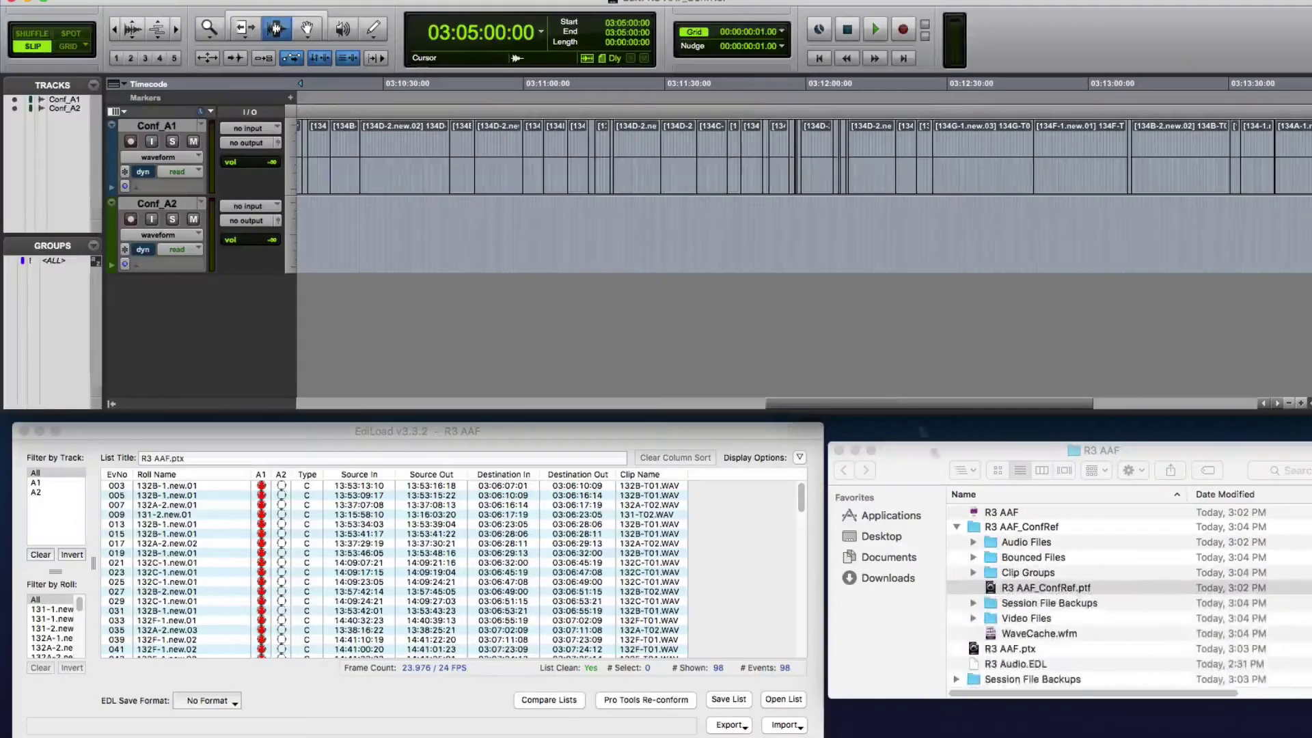
Save the reference session as R3 AAF_ConfRef in the .ptx format in its own folder, and close it
{"action": "left_click", "coordinate": [732, 225]}
{"action": "key", "text": "super+shift+s"}
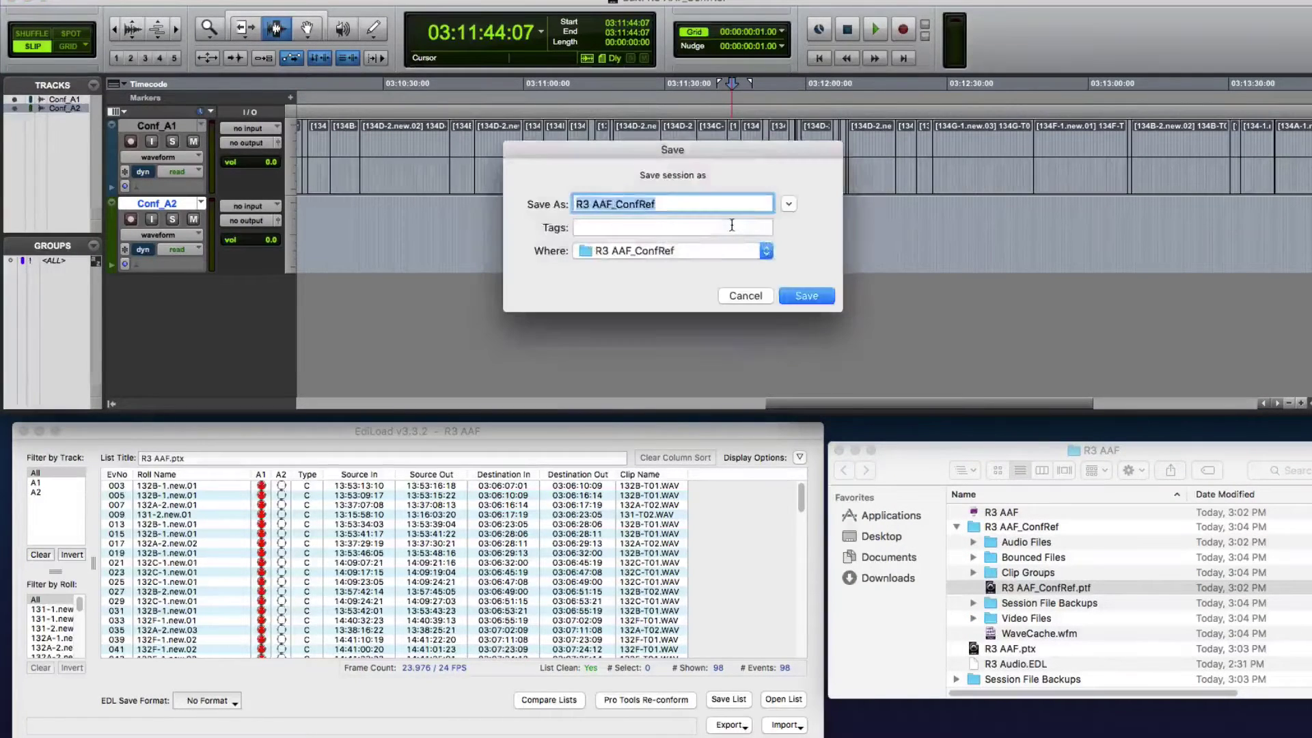
{"action": "left_click", "coordinate": [797, 296]}
{"action": "left_click", "coordinate": [747, 242]}
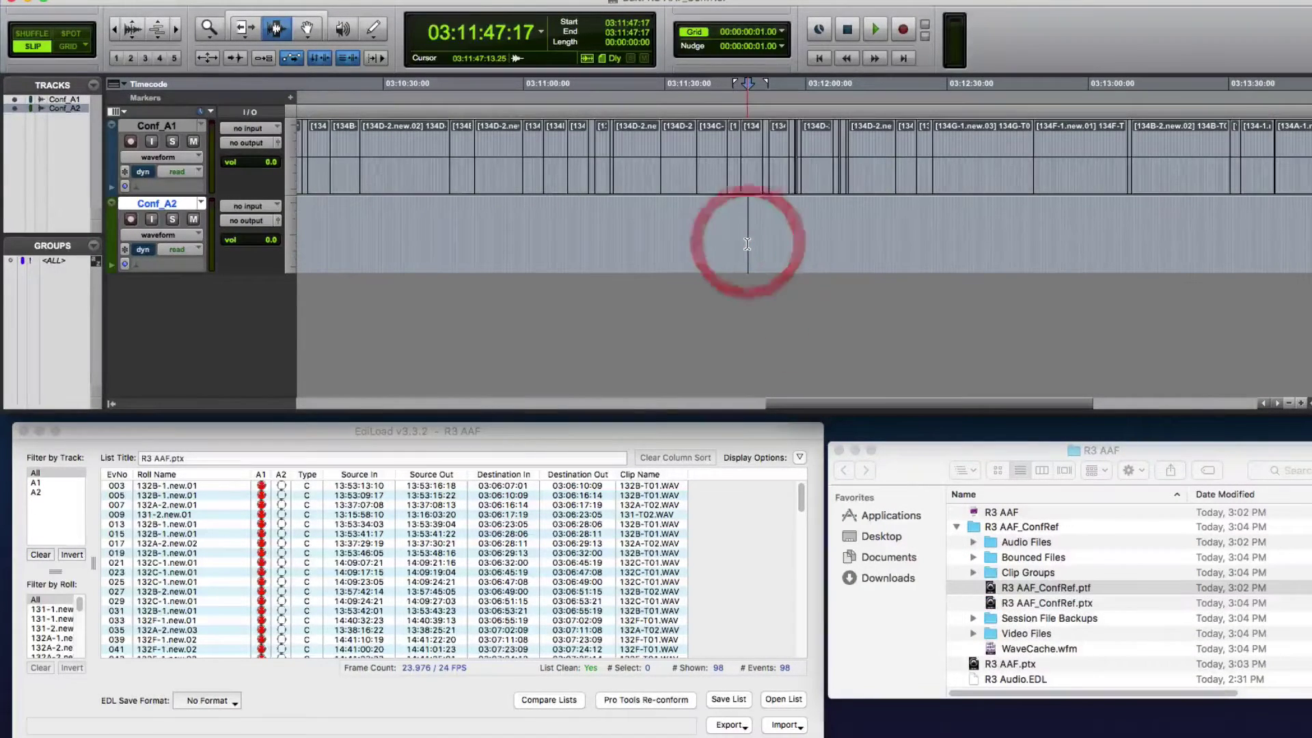
{"action": "key", "text": "super+shift+w"}
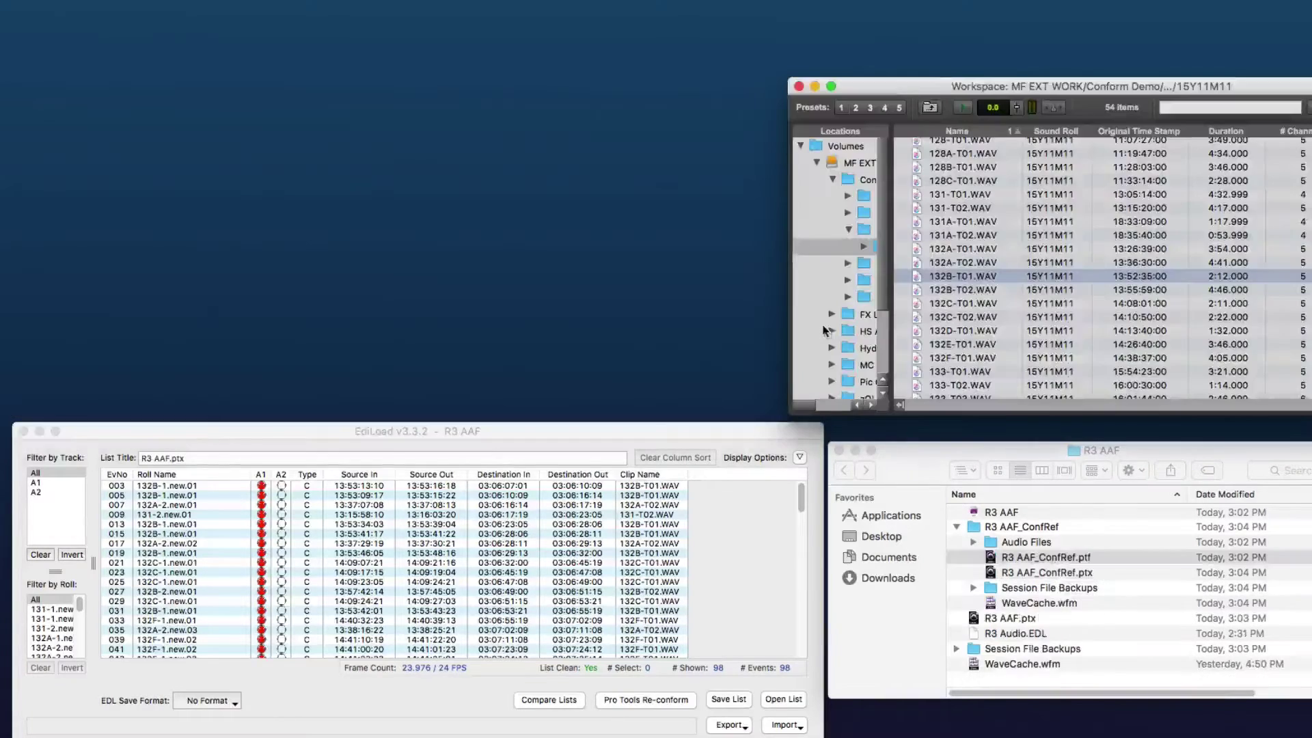
Reopen R3 AAF.ptx and hide and make inactive the music tracks AAF 05 to AAF 08
{"action": "double_click", "coordinate": [979, 619]}
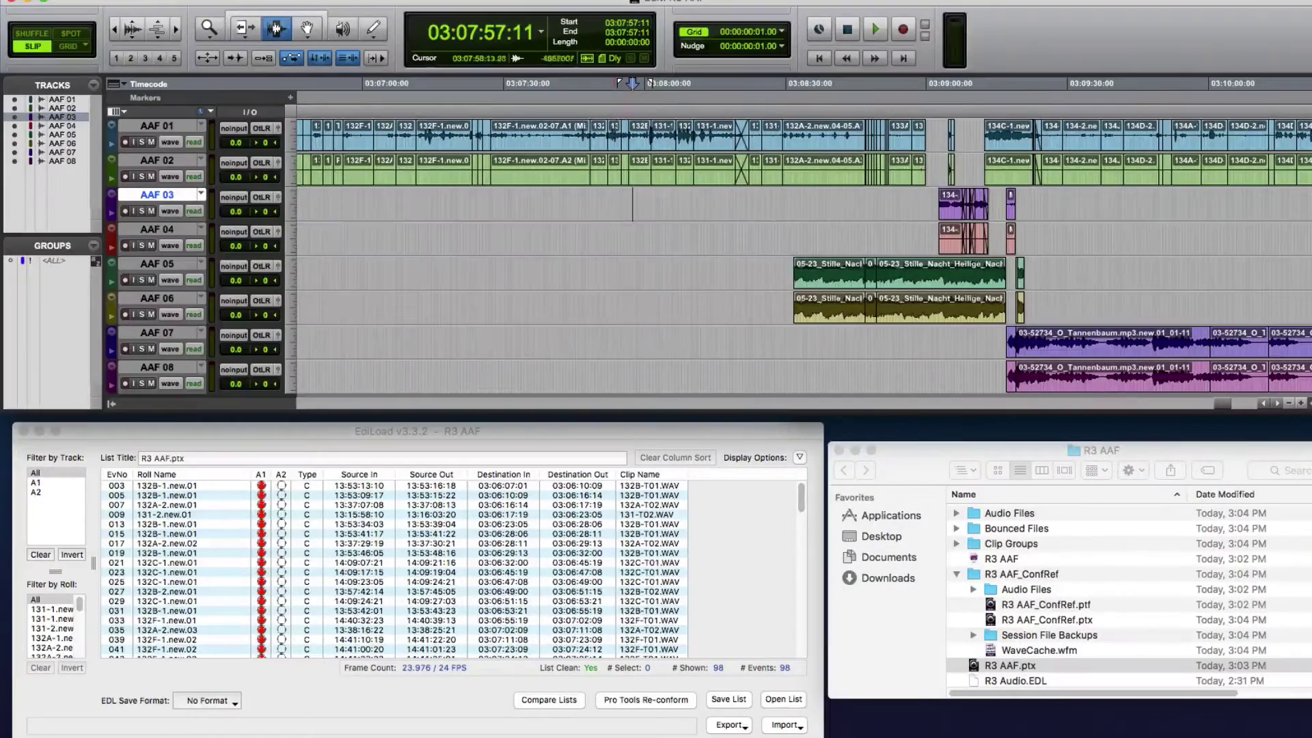
{"action": "left_click_drag", "start_coordinate": [629, 281], "coordinate": [631, 381]}
{"action": "right_click", "coordinate": [153, 272]}
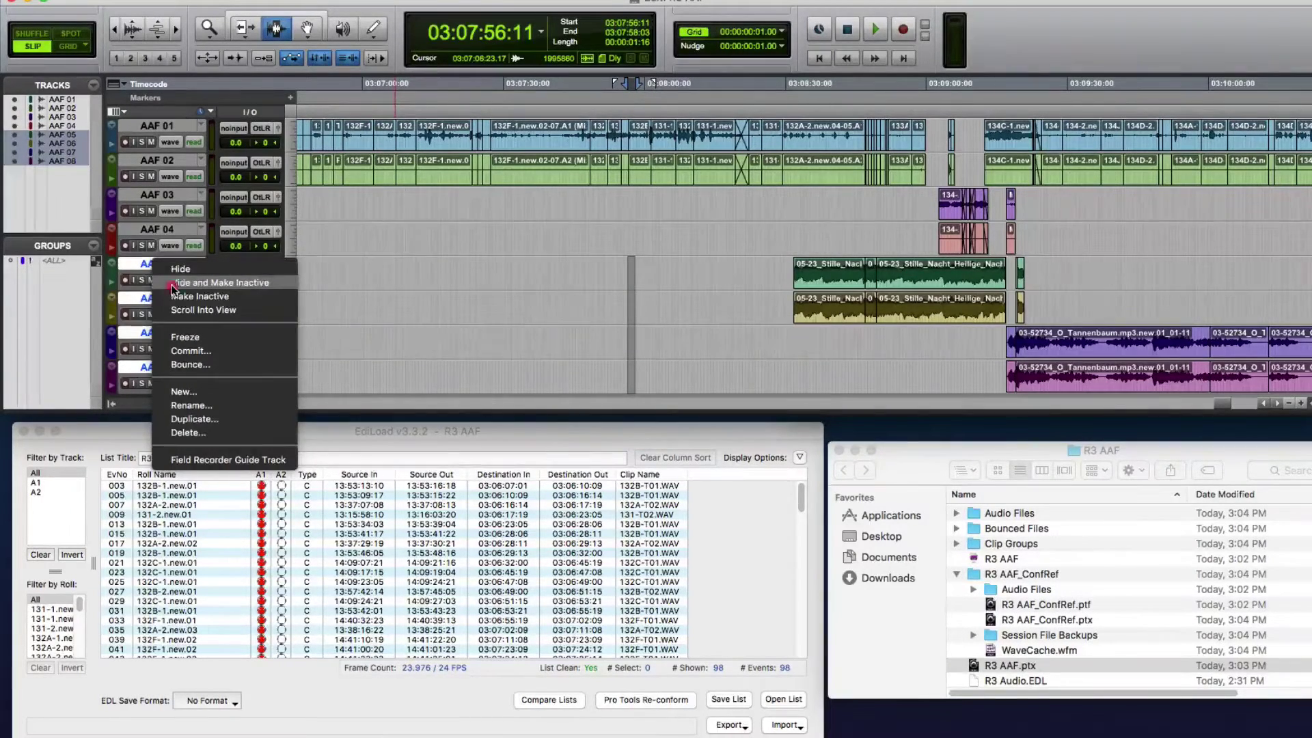
{"action": "left_click", "coordinate": [173, 284]}
Import the Conf_A1 and Conf_A2 tracks from R3 AAF_ConfRef.ptx into the R3 AAF session below AAF 04
{"action": "left_click", "coordinate": [690, 239]}
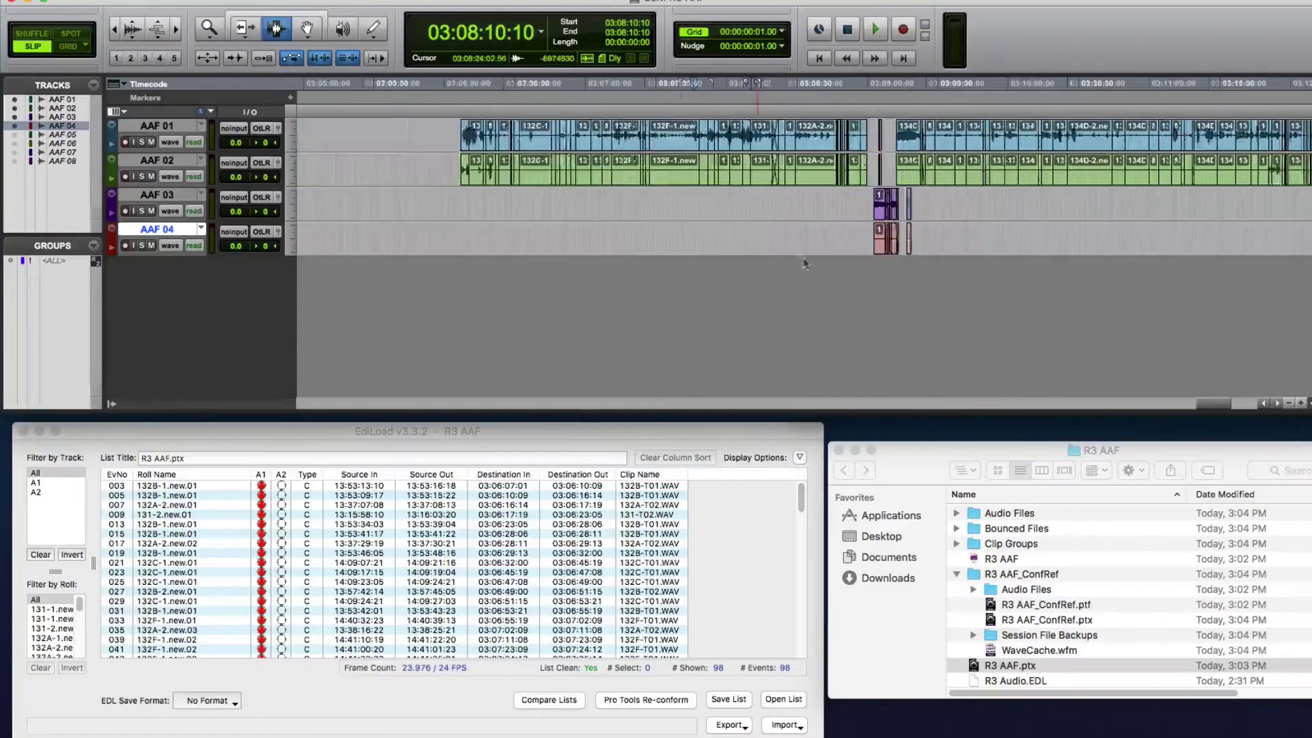
{"action": "key", "text": "super+bracketleft"}
{"action": "key", "text": "super+bracketleft"}
{"action": "left_click", "coordinate": [841, 202]}
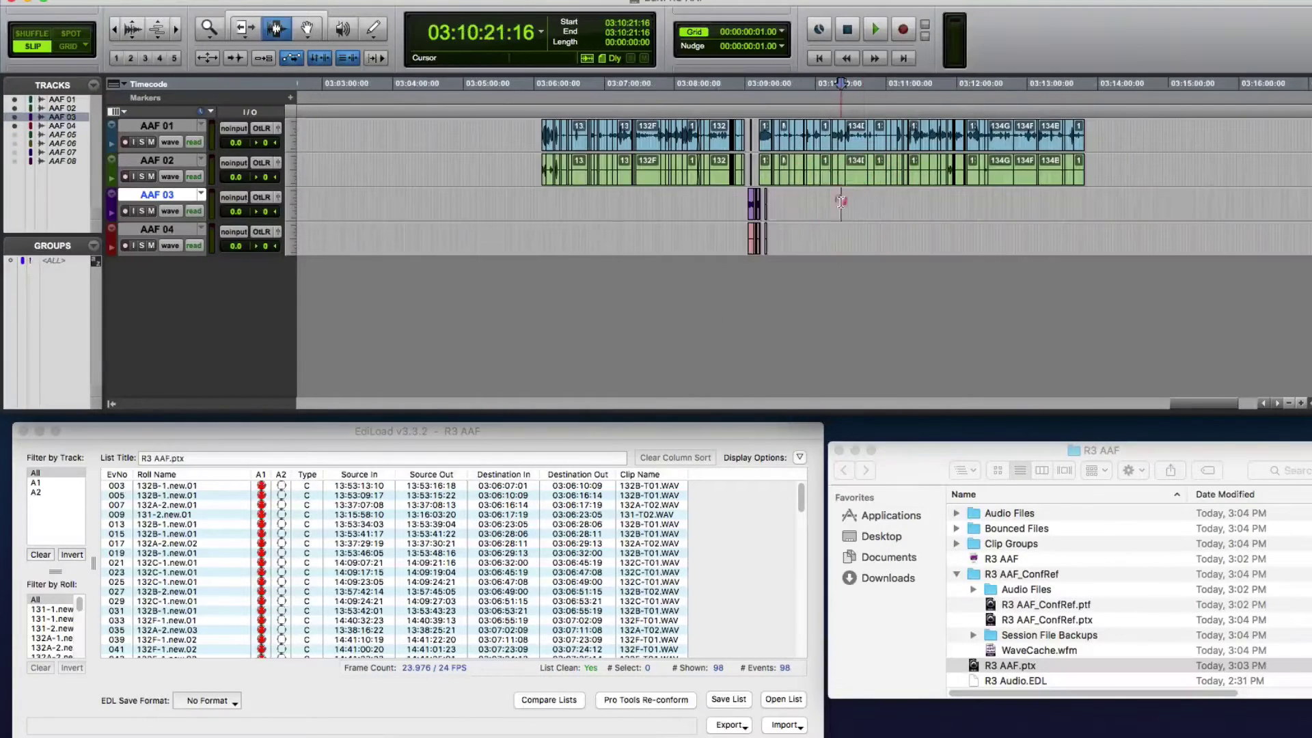
{"action": "left_click", "coordinate": [715, 239]}
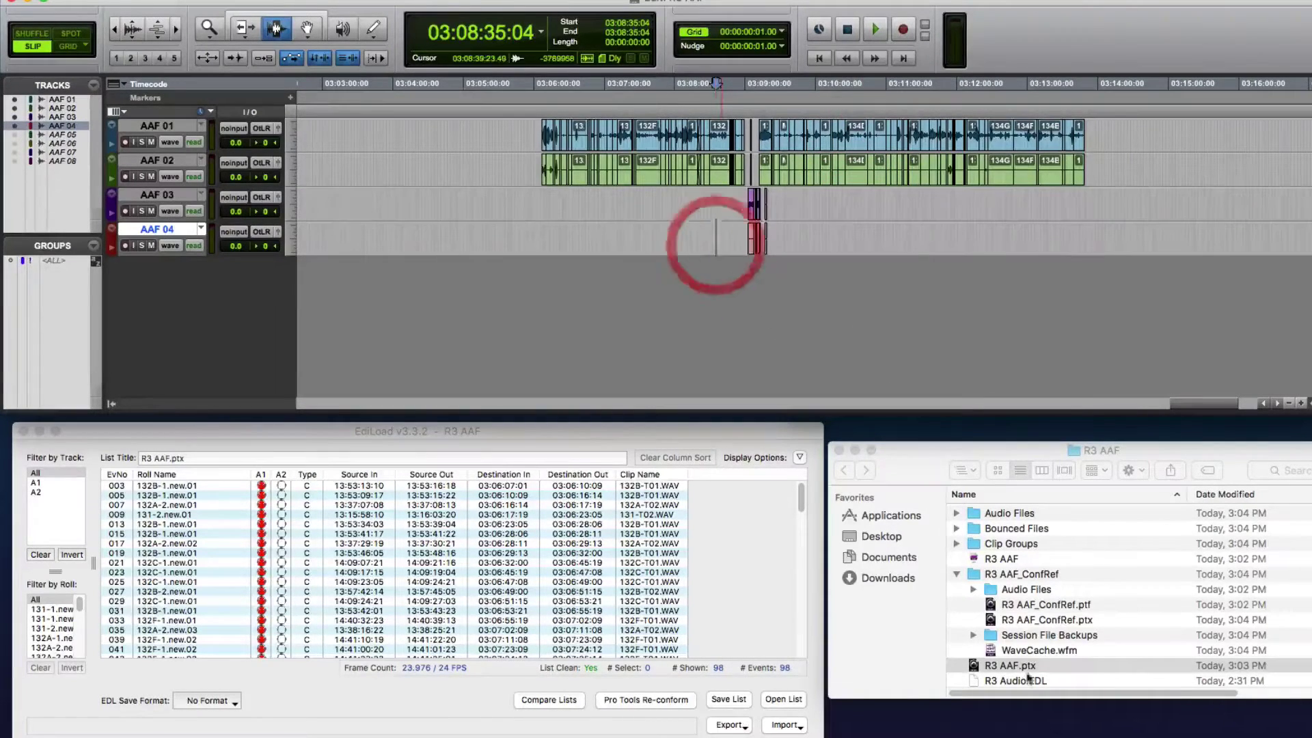
{"action": "left_click_drag", "start_coordinate": [1012, 607], "coordinate": [735, 294]}
{"action": "left_click_drag", "start_coordinate": [516, 422], "coordinate": [527, 439]}
{"action": "left_click", "coordinate": [920, 696]}
{"action": "left_click", "coordinate": [640, 309]}
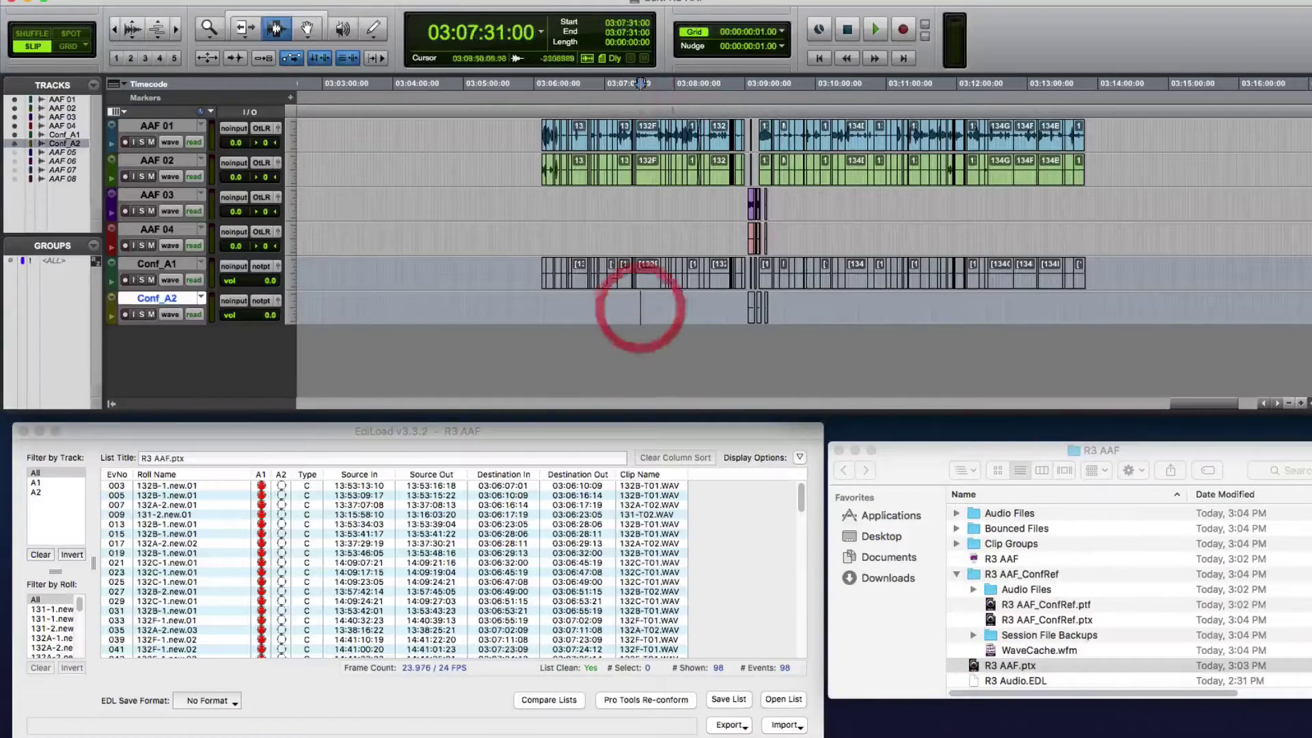
Set the Conf_A1 and Conf_A2 tracks as Field Recorder guide tracks
{"action": "left_click_drag", "start_coordinate": [533, 274], "coordinate": [526, 301]}
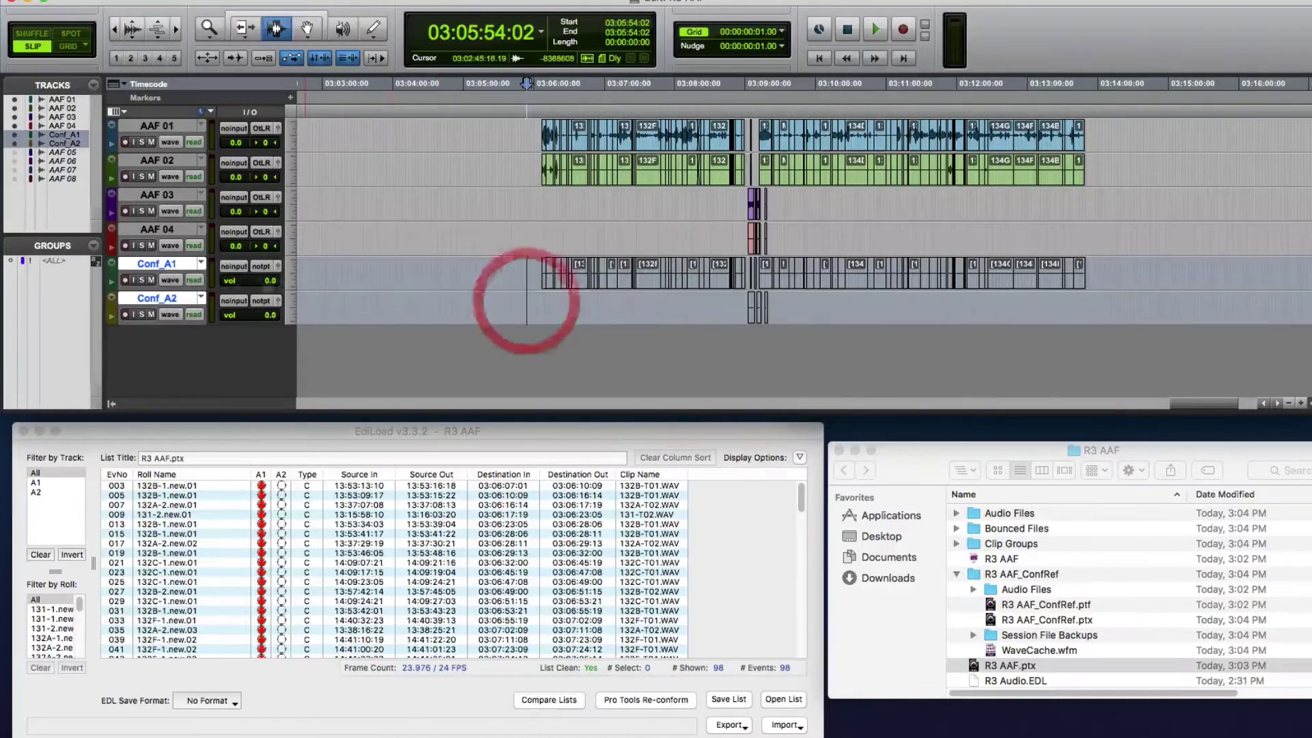
{"action": "right_click", "coordinate": [182, 268]}
{"action": "left_click", "coordinate": [250, 459]}
Review the Field Recorder channels match criteria and track naming option for Conf_A1, and close the window
{"action": "left_click", "coordinate": [505, 278]}
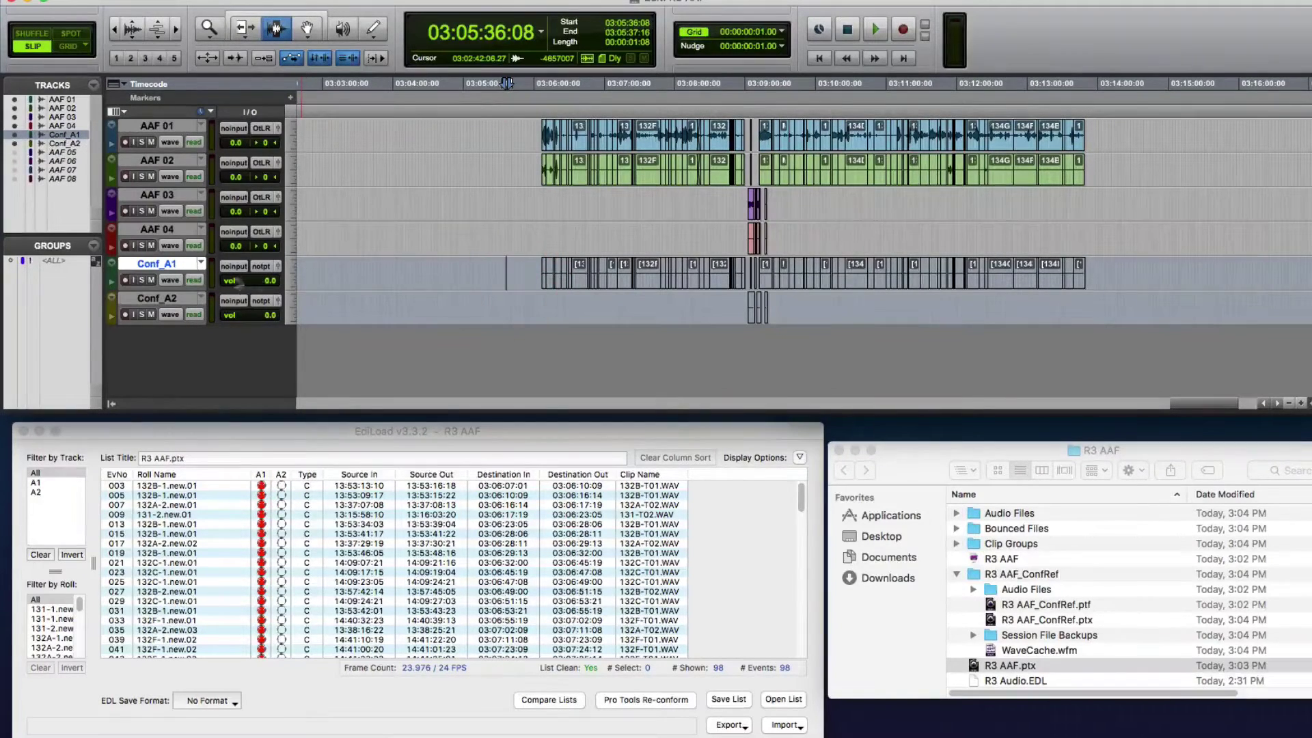
{"action": "right_click", "coordinate": [183, 265]}
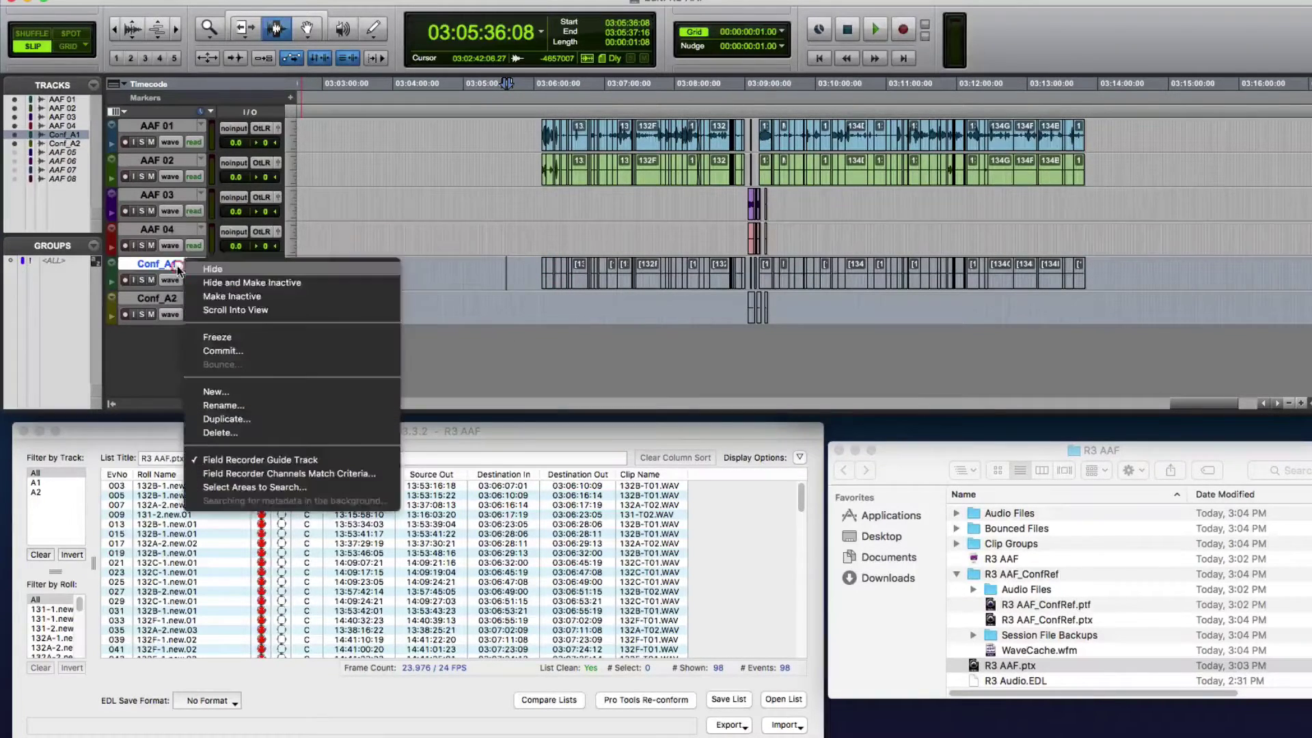
{"action": "left_click", "coordinate": [252, 473]}
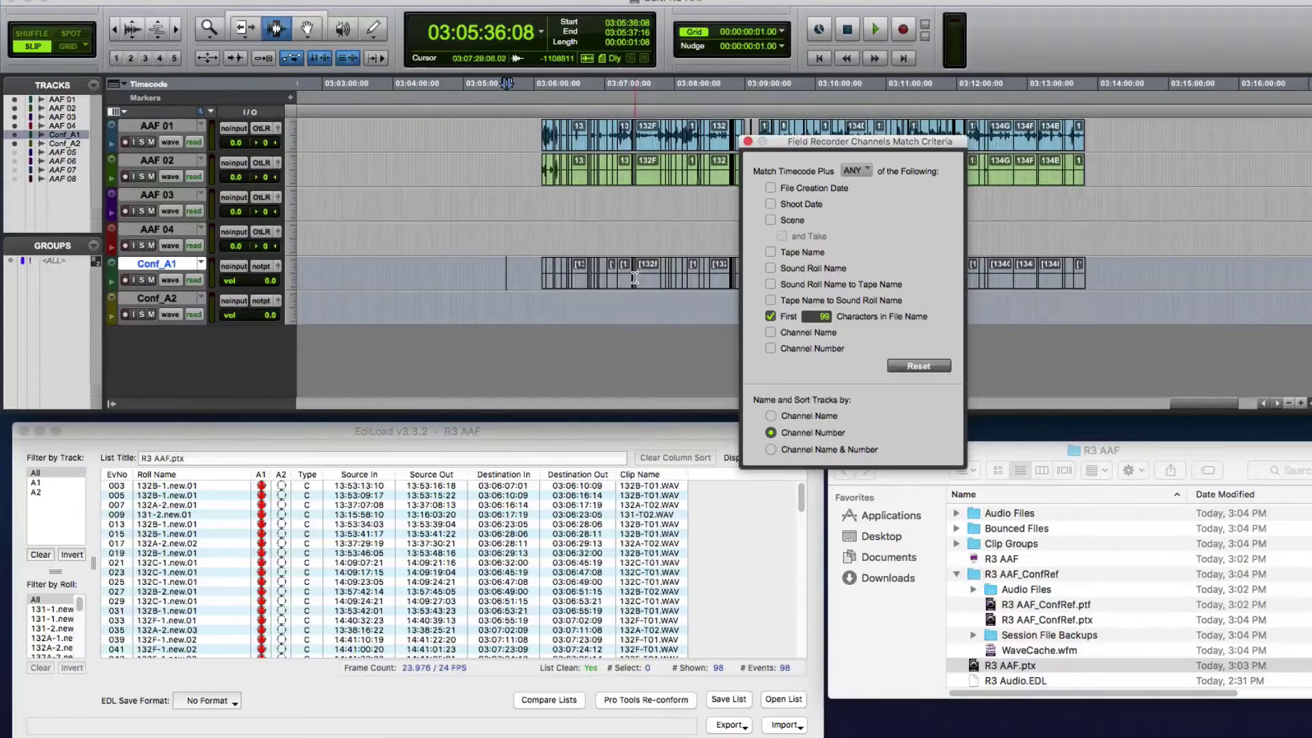
{"action": "left_click", "coordinate": [748, 143]}
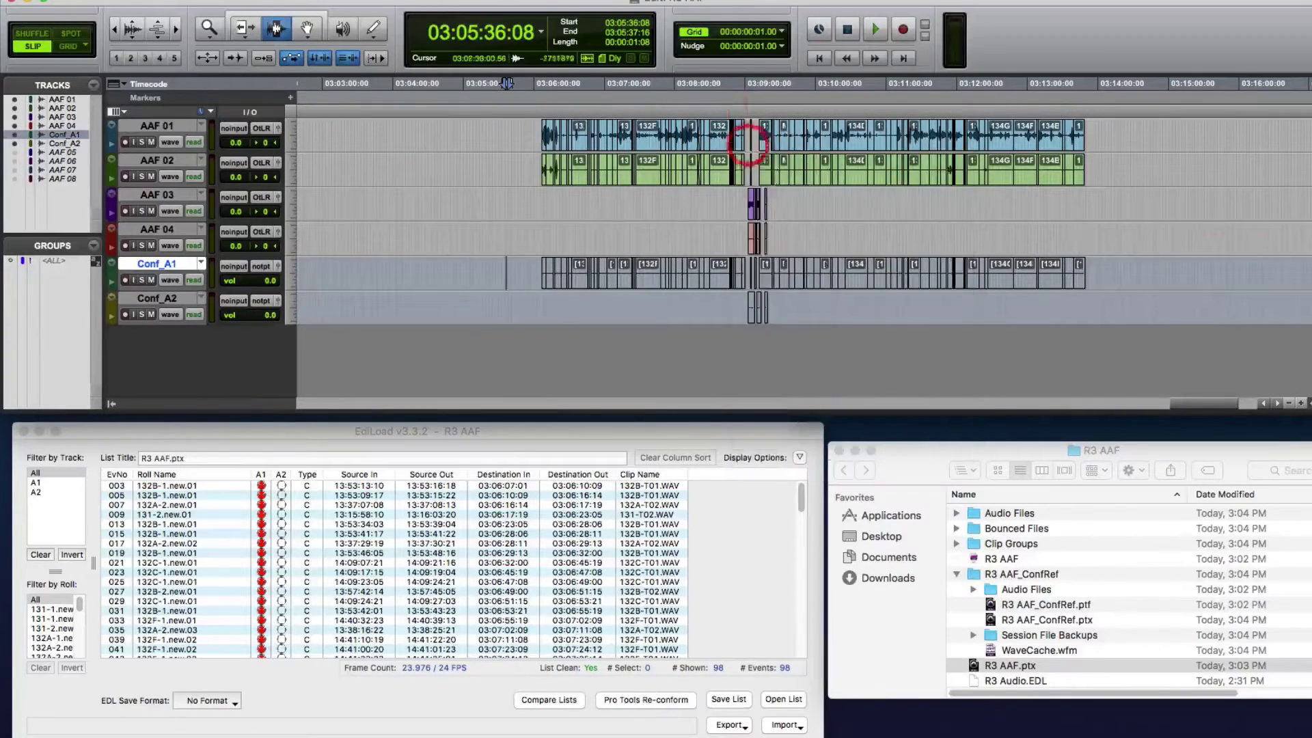
Add the Original Audio folder as the Field Recorder search area for Conf_A1, then save and index it
{"action": "left_click", "coordinate": [509, 279]}
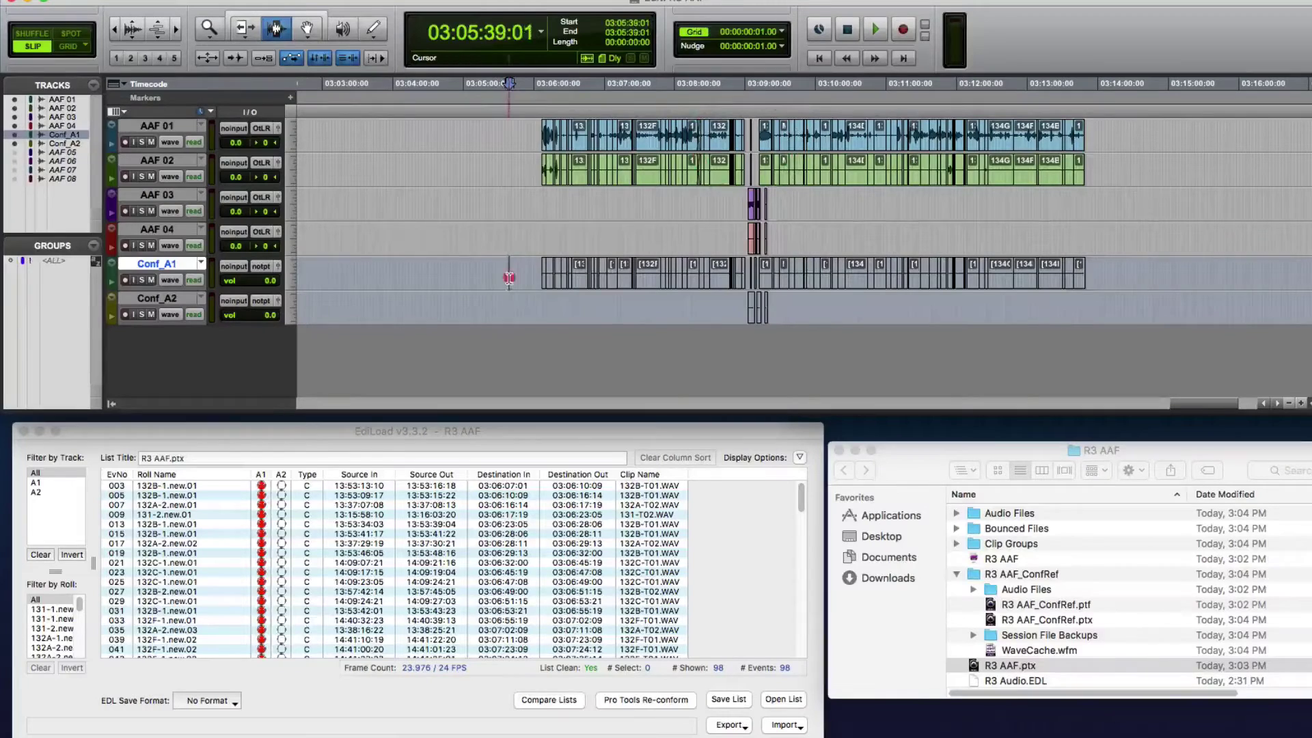
{"action": "right_click", "coordinate": [185, 265]}
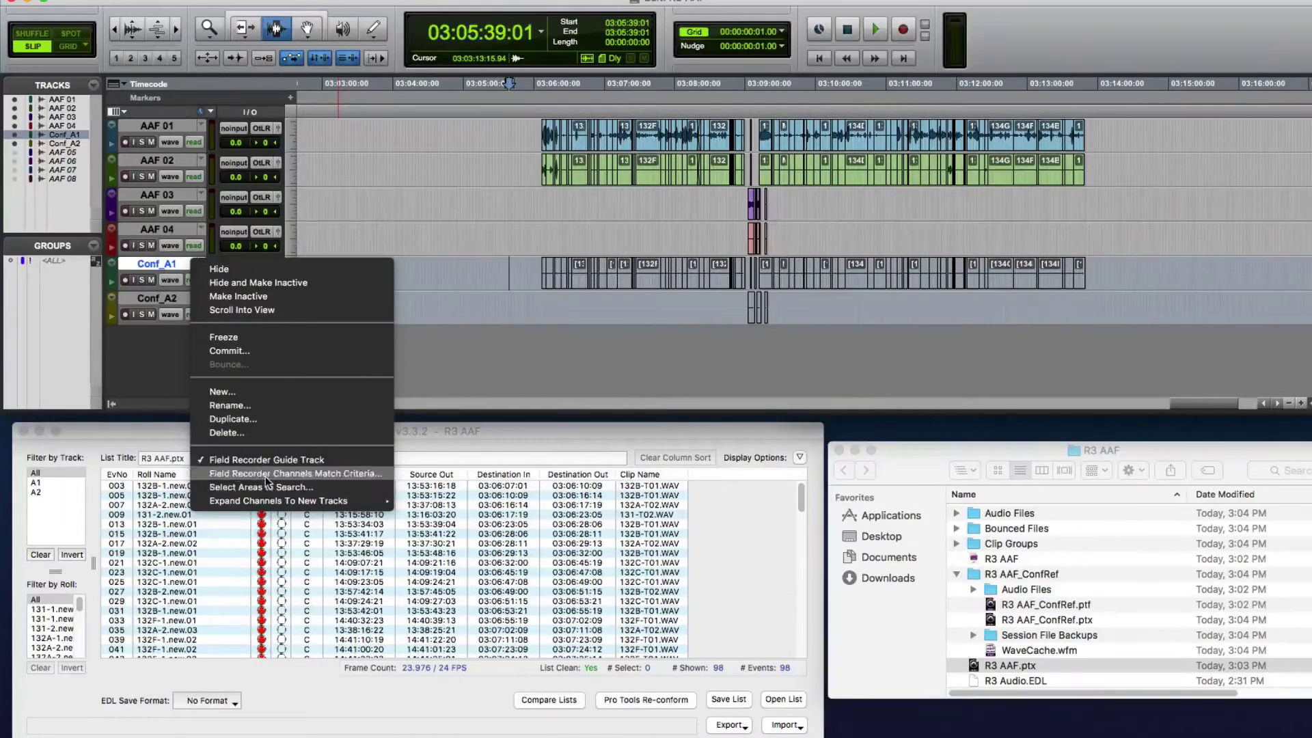
{"action": "left_click", "coordinate": [269, 487]}
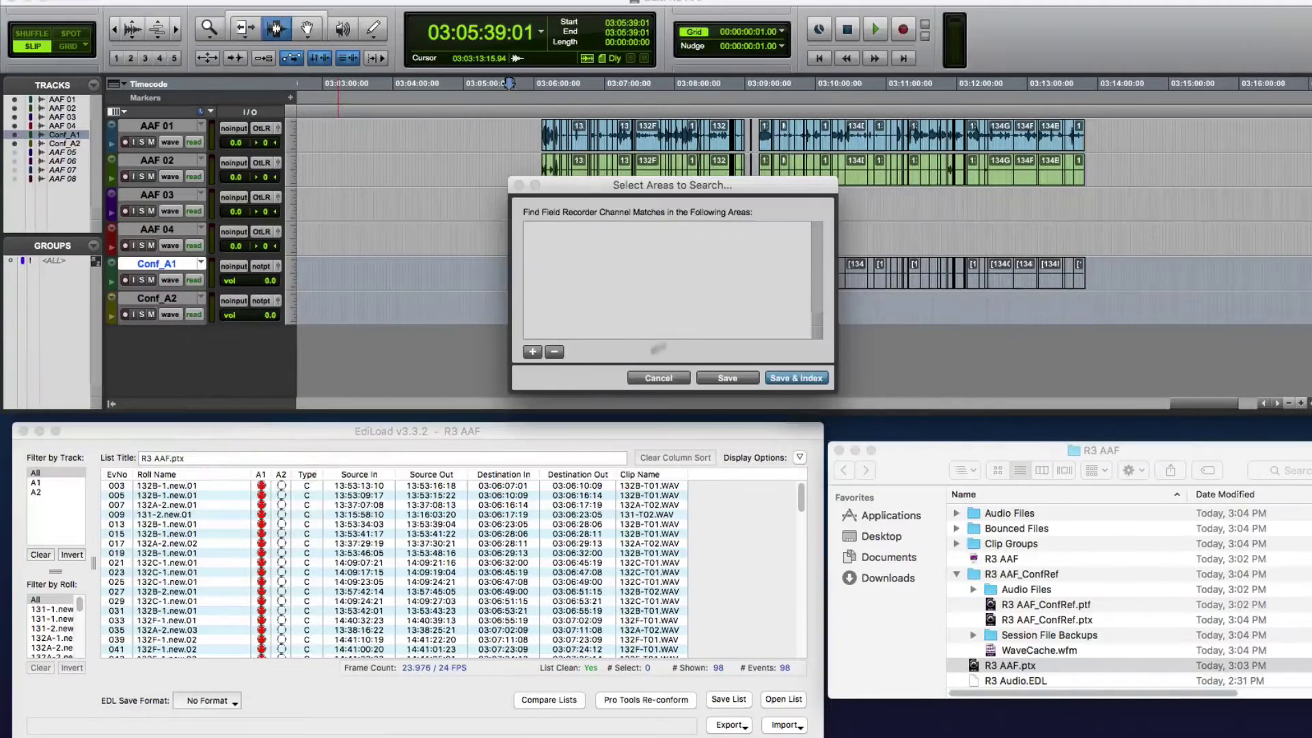
{"action": "left_click", "coordinate": [532, 352]}
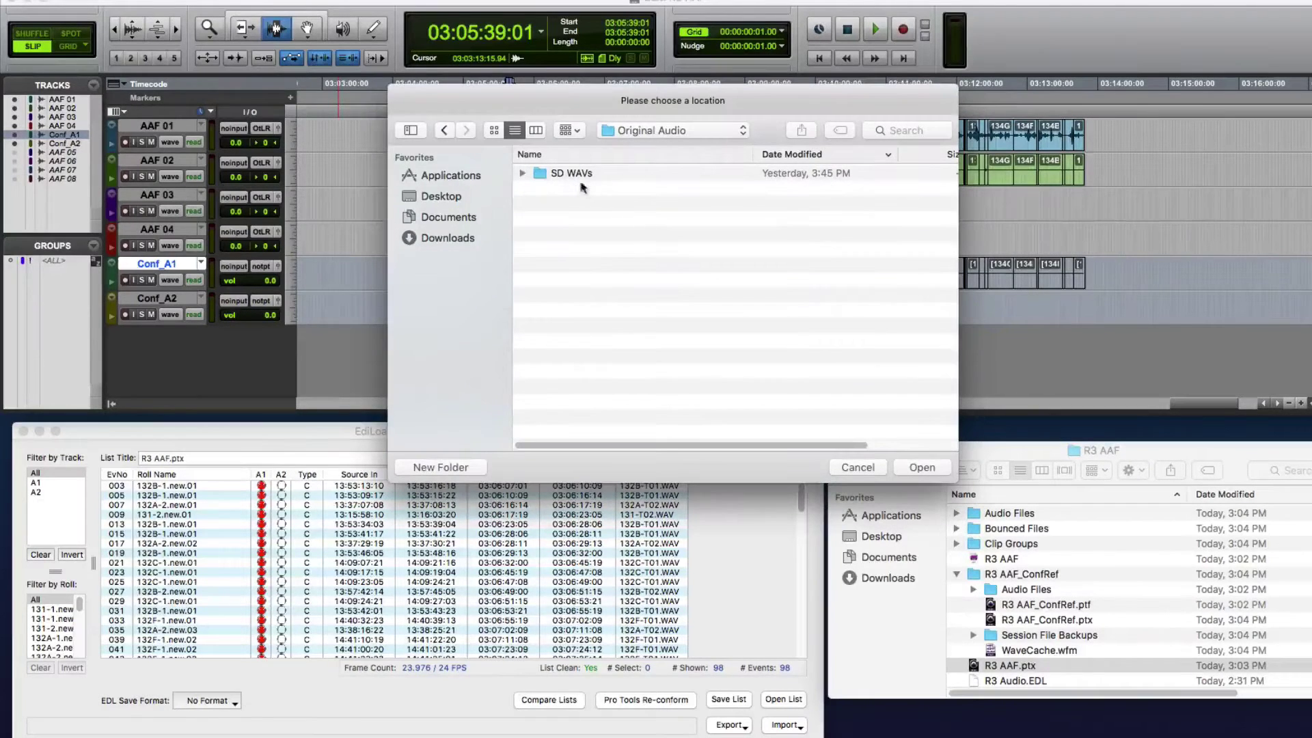
{"action": "left_click", "coordinate": [911, 468]}
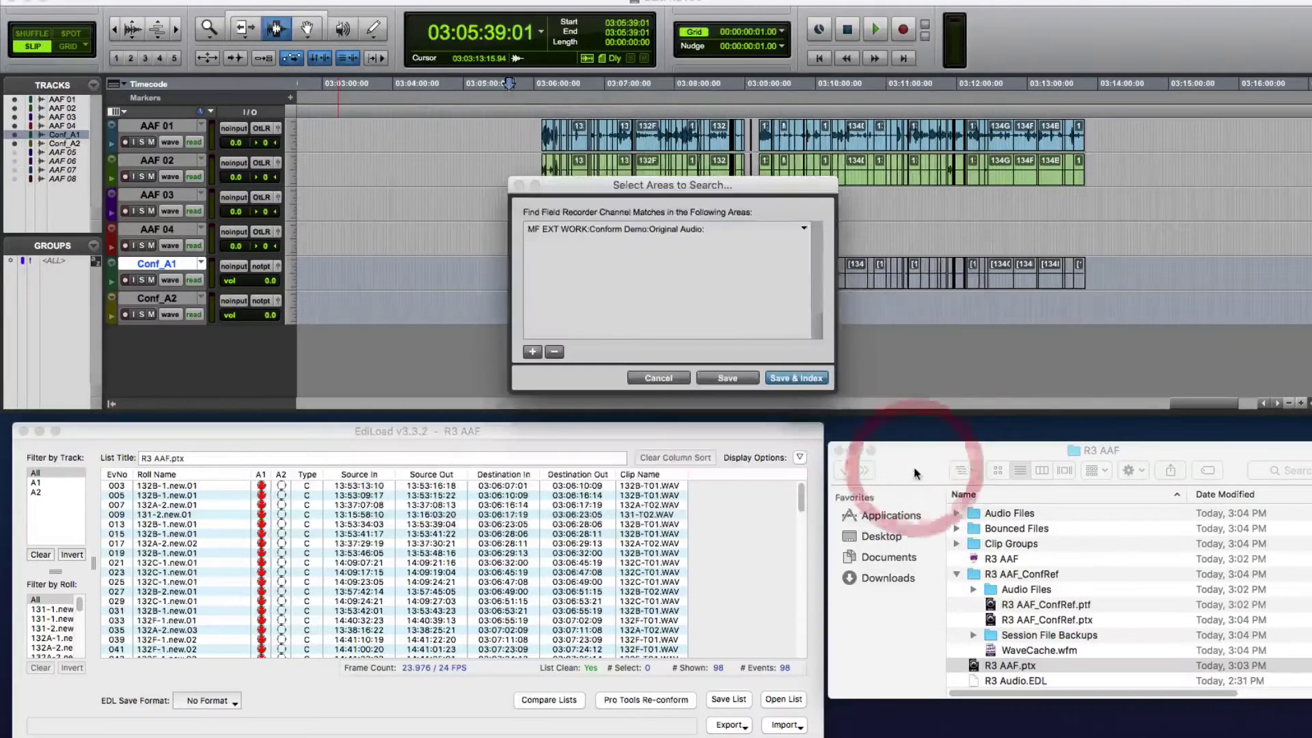
{"action": "left_click", "coordinate": [798, 378]}
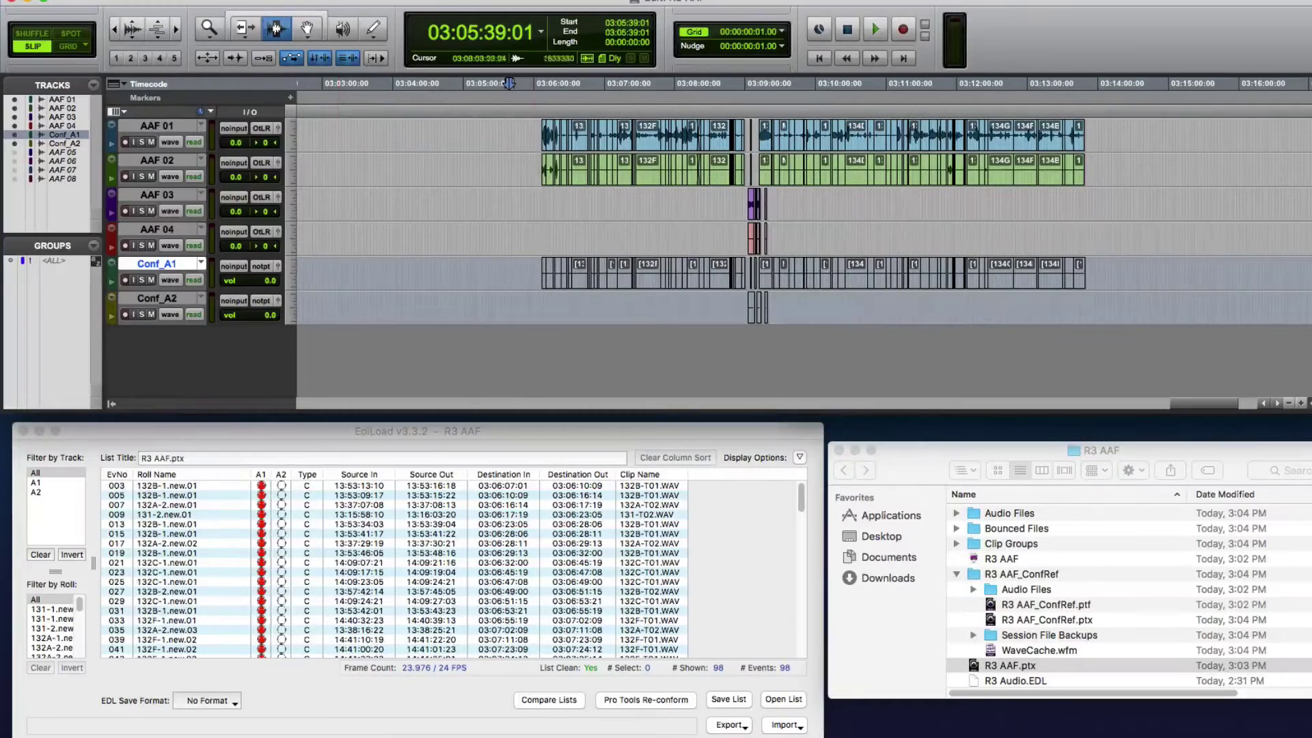
Expand the Field Recorder channels of Conf_A1 to new tracks by match criteria
{"action": "left_click", "coordinate": [496, 274]}
{"action": "right_click", "coordinate": [194, 265]}
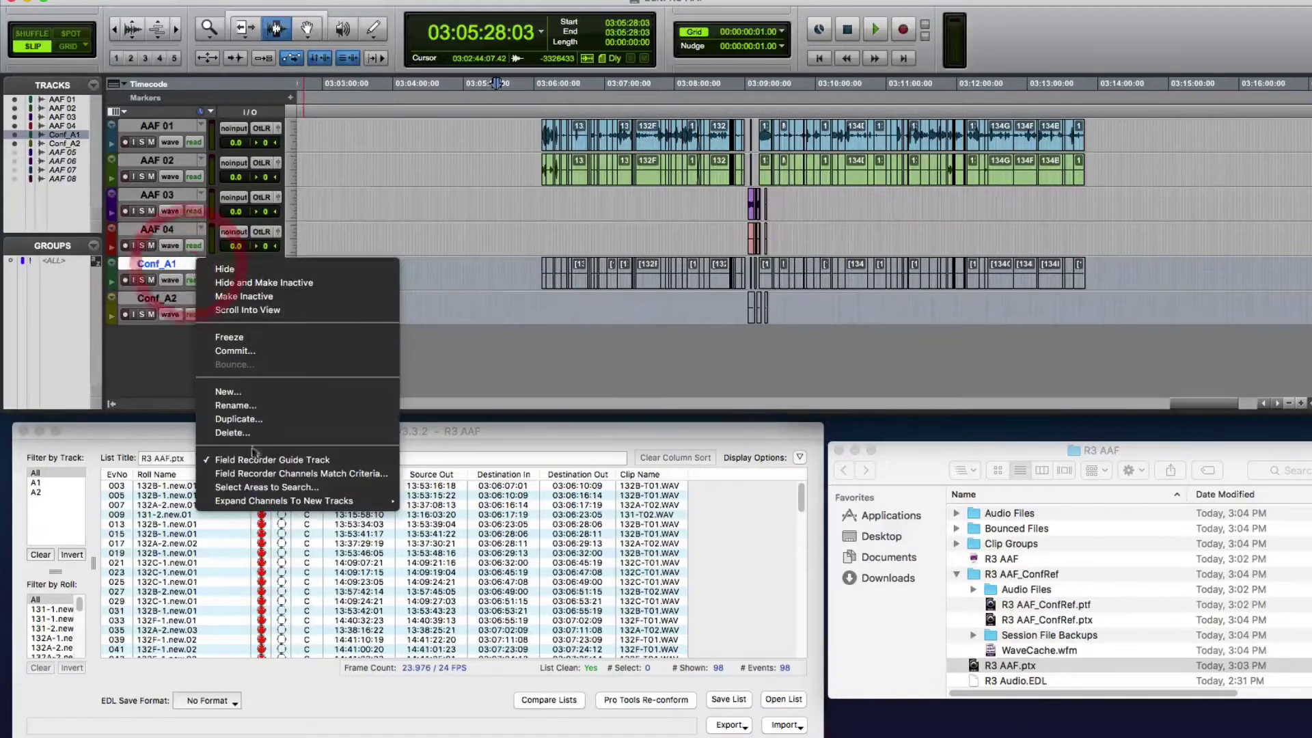
{"action": "mouse_move", "coordinate": [262, 503]}
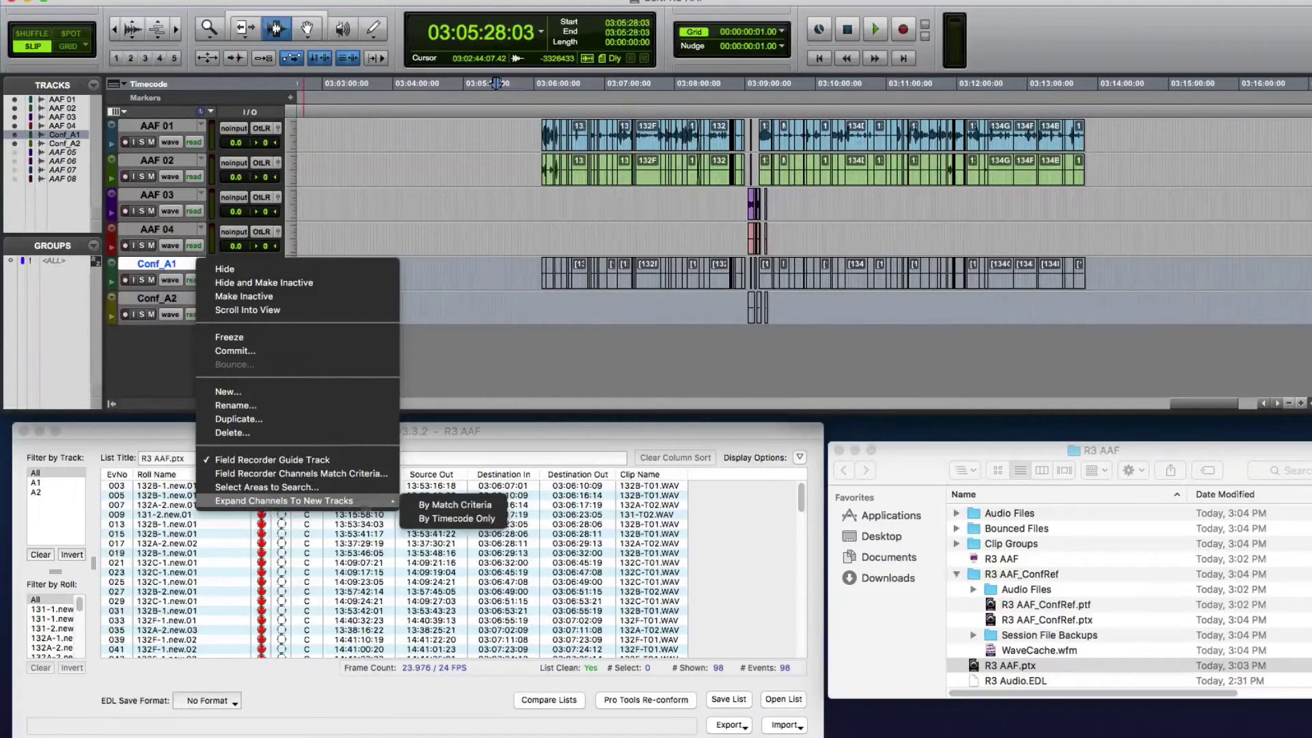
{"action": "left_click", "coordinate": [437, 506]}
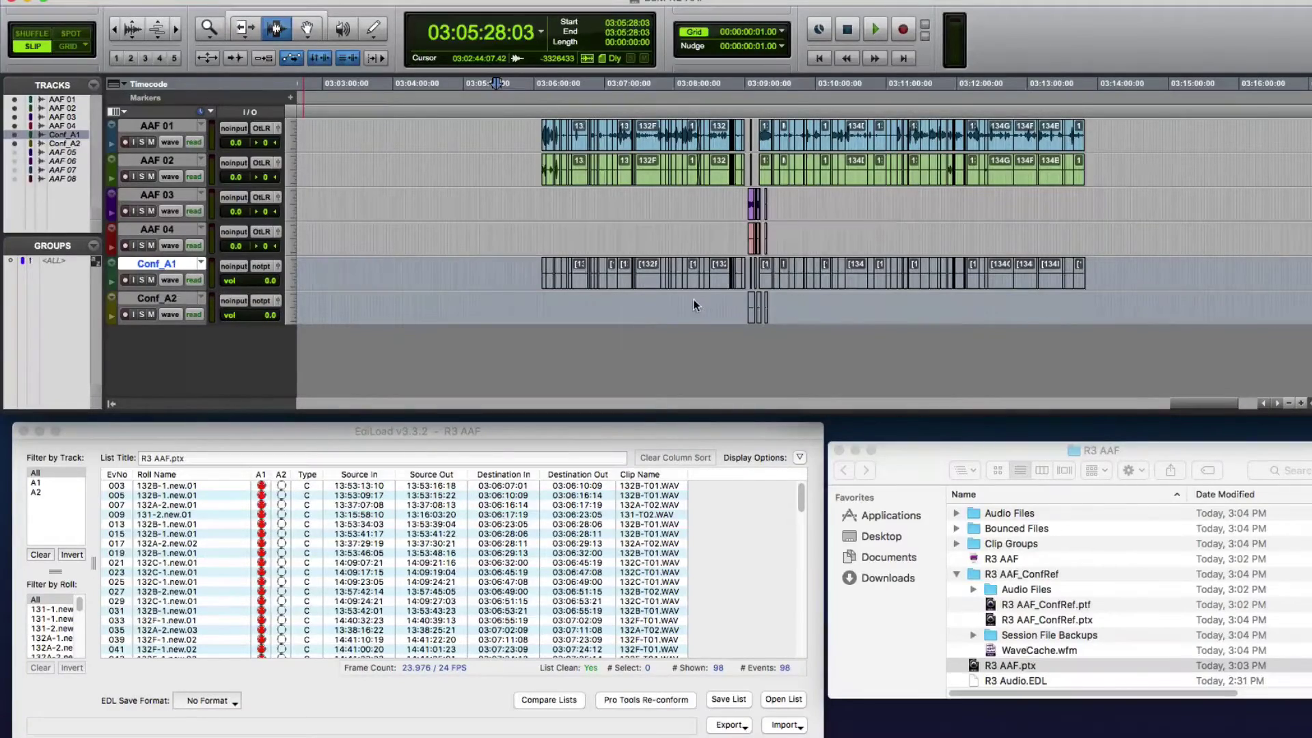
{"action": "left_click", "coordinate": [531, 307]}
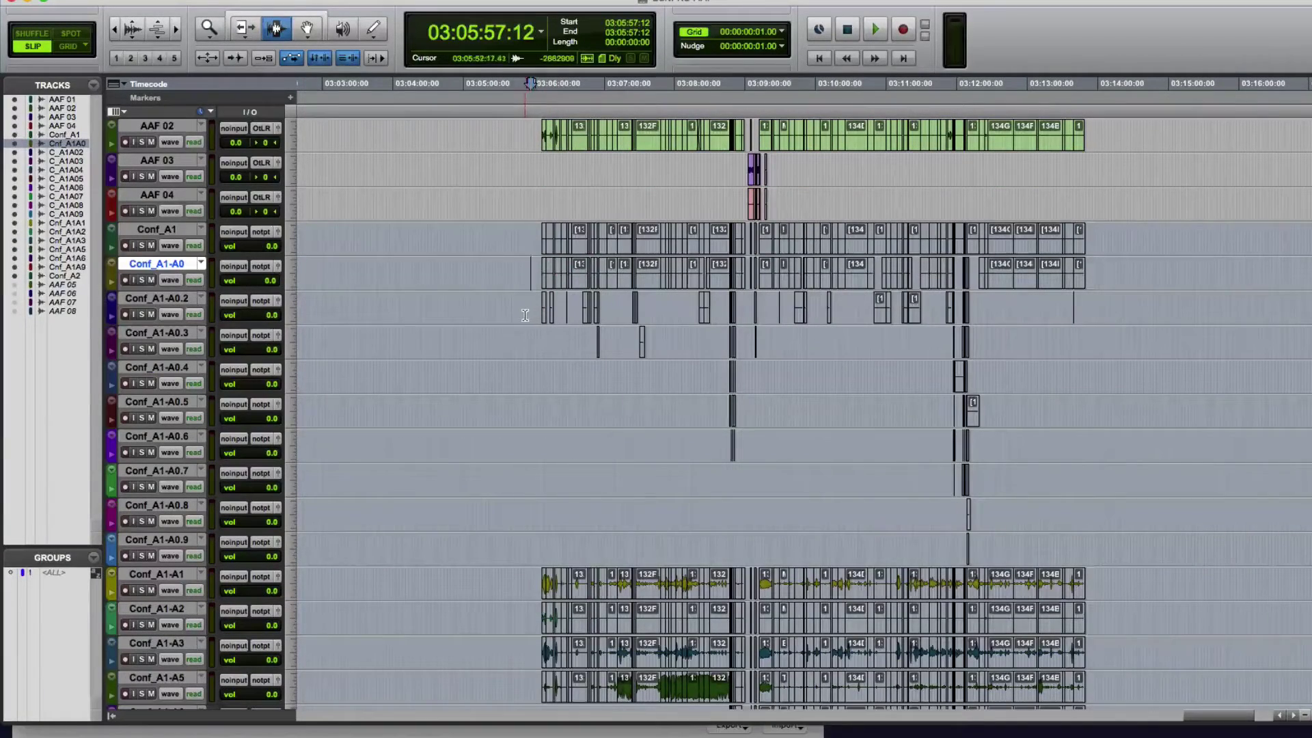
Clear the clips from Conf_A1 and Conf_A1-A0 to Conf_A1-A0.9 and delete those ten tracks
{"action": "mouse_move", "coordinate": [492, 229]}
{"action": "left_mouse_down"}
{"action": "mouse_move", "coordinate": [923, 490]}
{"action": "mouse_move", "coordinate": [1052, 554]}
{"action": "mouse_move", "coordinate": [1111, 556]}
{"action": "left_mouse_up"}
{"action": "key", "text": "Delete"}
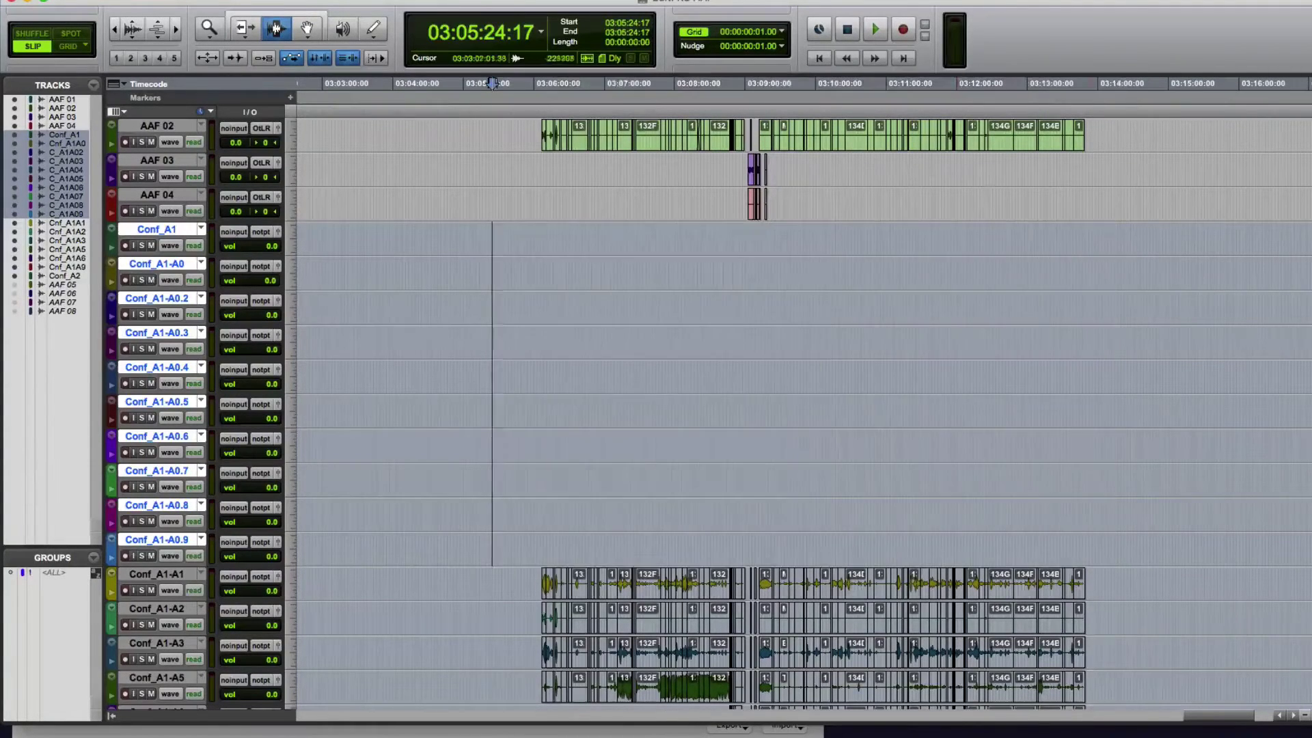
{"action": "left_click", "coordinate": [133, 1]}
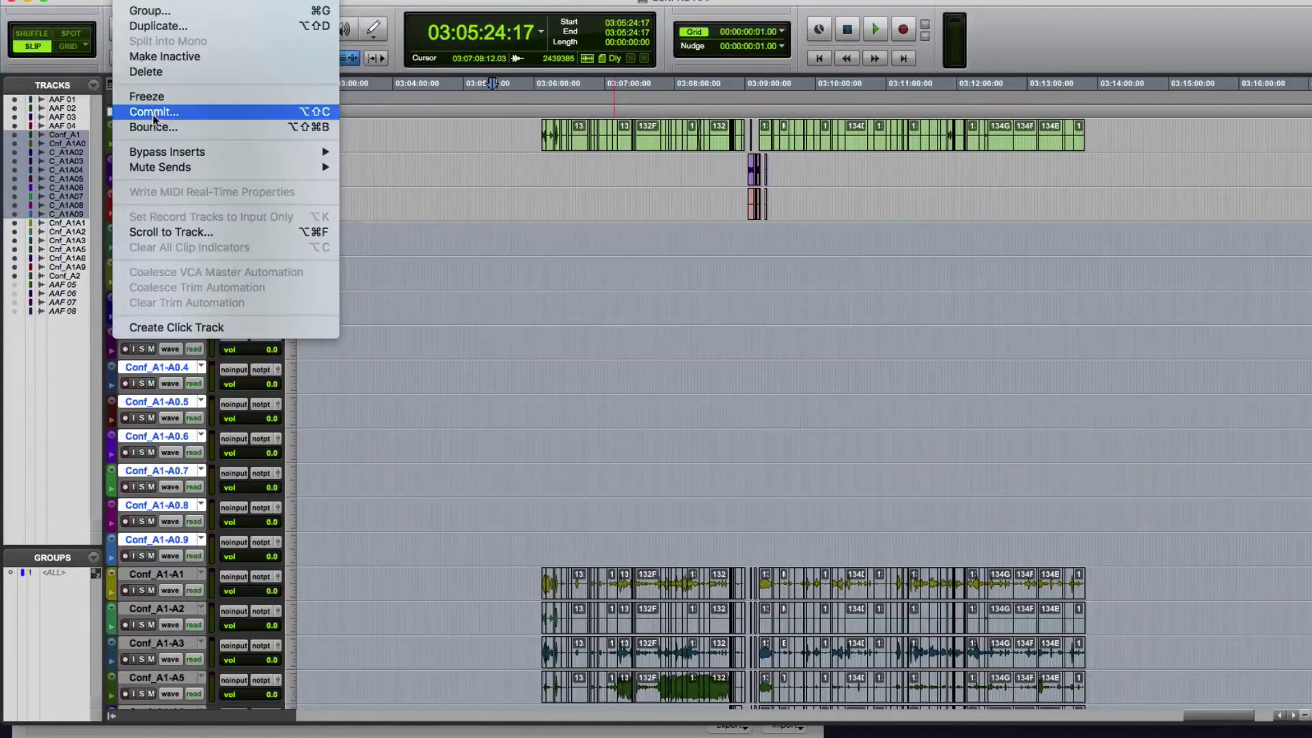
{"action": "left_click", "coordinate": [148, 71]}
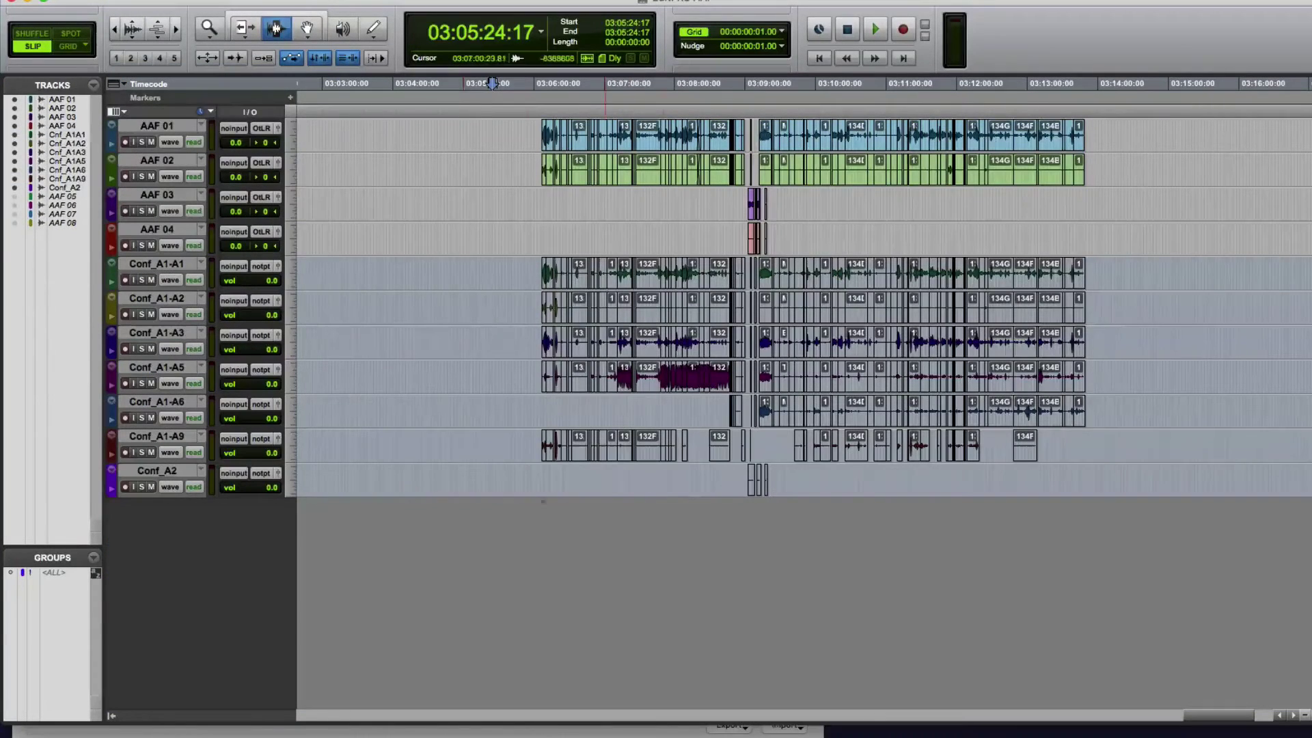
Expand the Field Recorder channels of Conf_A2 to new tracks by match criteria
{"action": "left_click", "coordinate": [527, 487]}
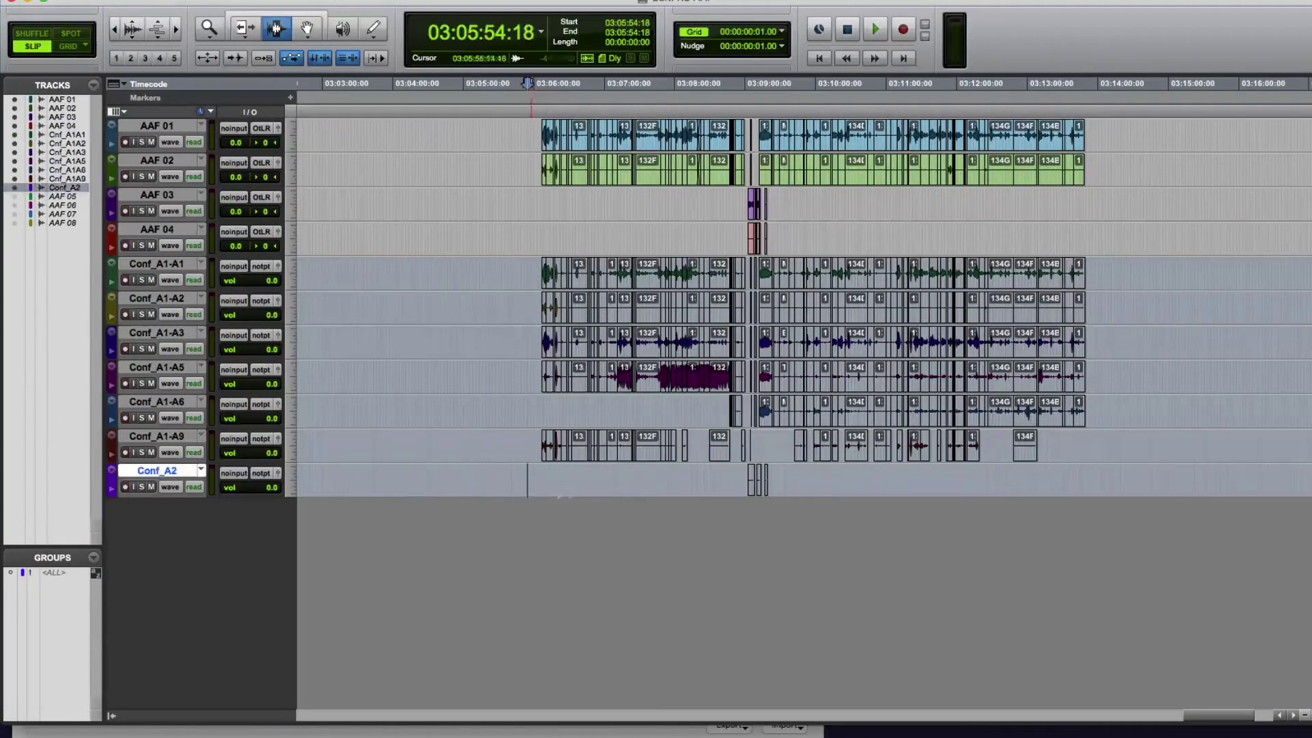
{"action": "right_click", "coordinate": [175, 477]}
{"action": "mouse_move", "coordinate": [287, 708]}
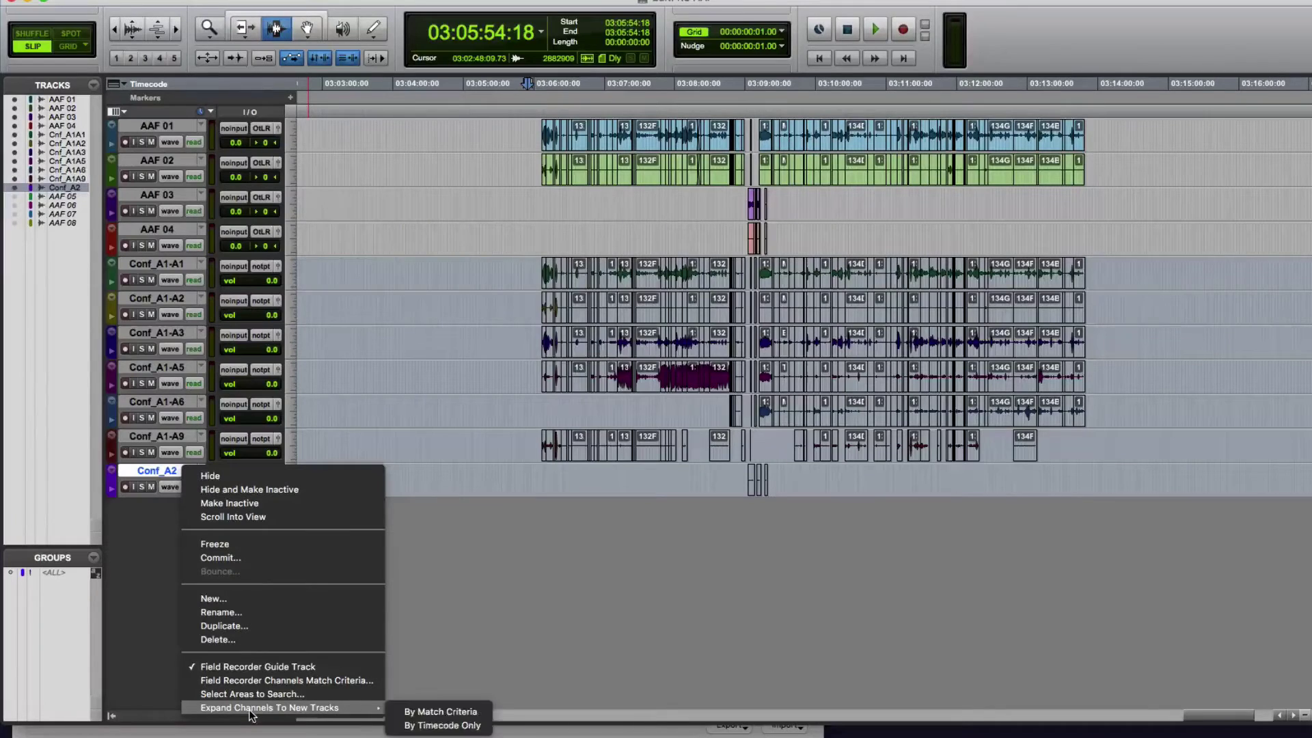
{"action": "left_click", "coordinate": [418, 715]}
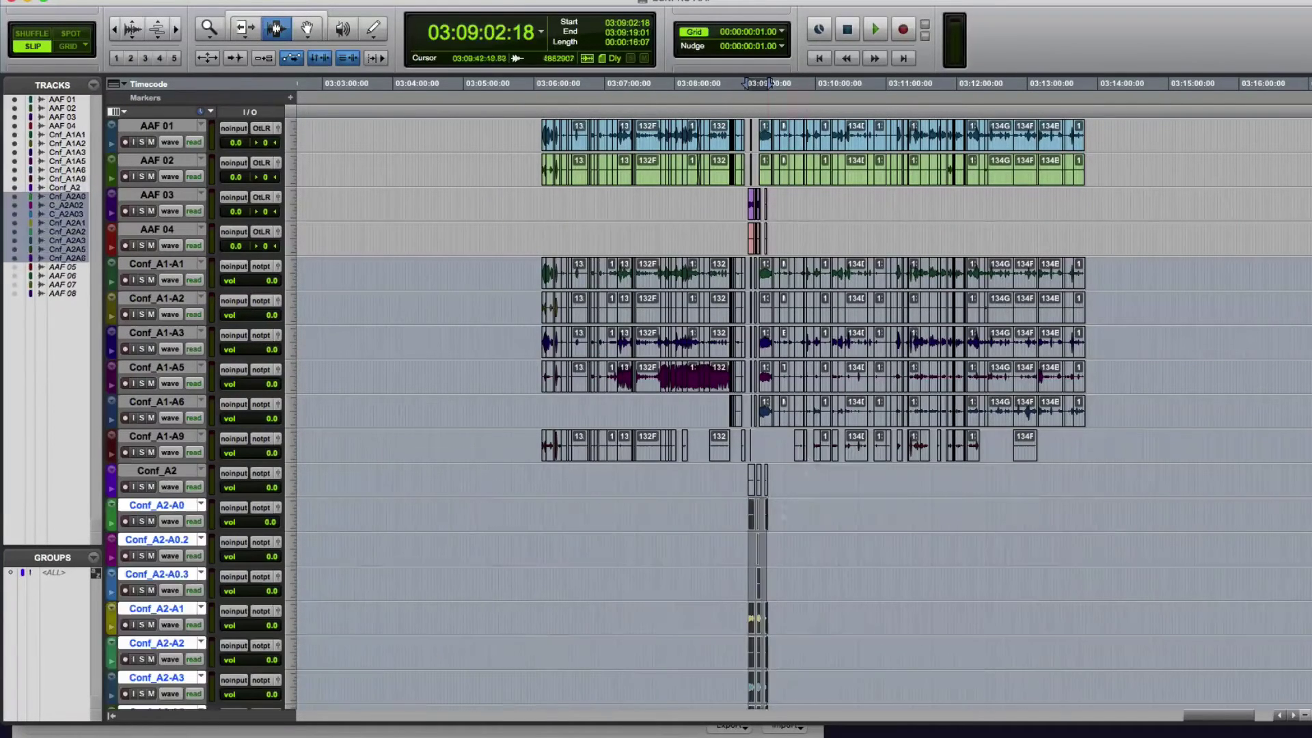
Clear the clips from Conf_A2 and Conf_A2-A0 to Conf_A2-A0.3 and delete those four tracks
{"action": "scroll", "coordinate": [710, 362], "scroll_direction": "down", "scroll_amount": 3}
{"action": "left_click", "coordinate": [720, 369]}
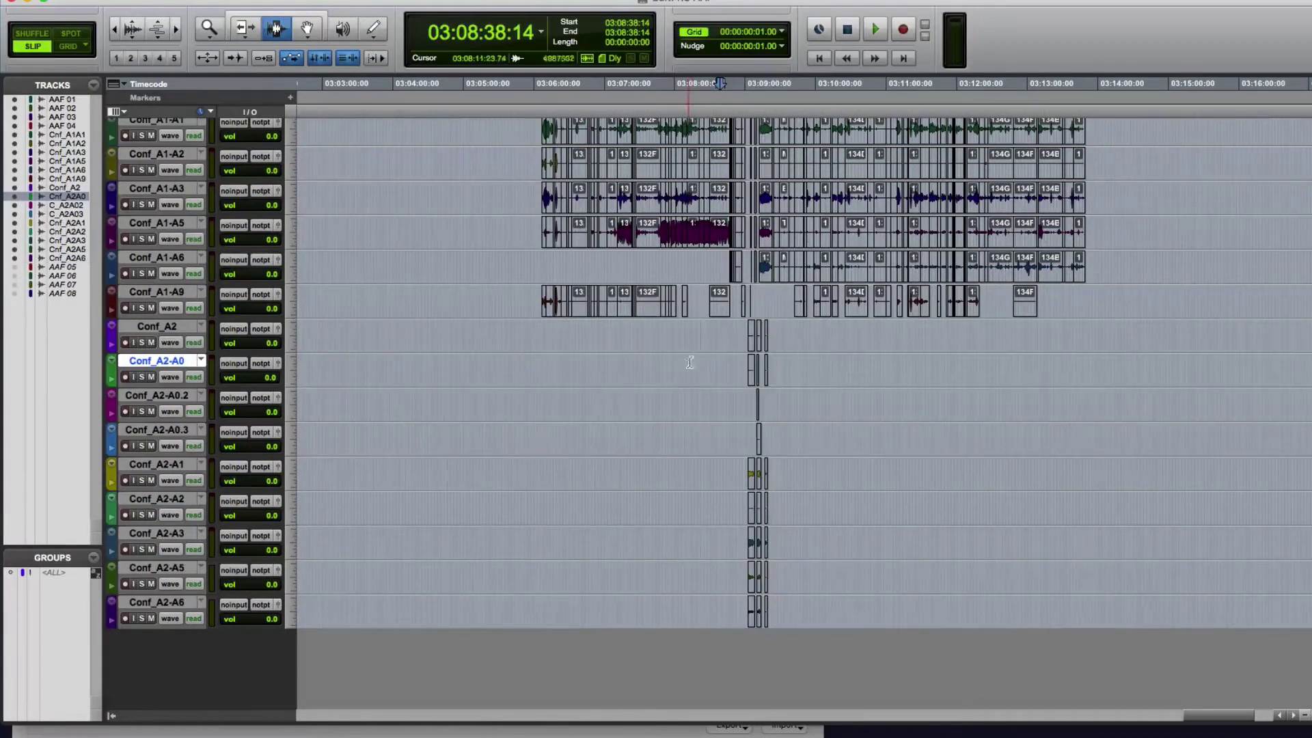
{"action": "left_click_drag", "start_coordinate": [692, 338], "coordinate": [914, 447]}
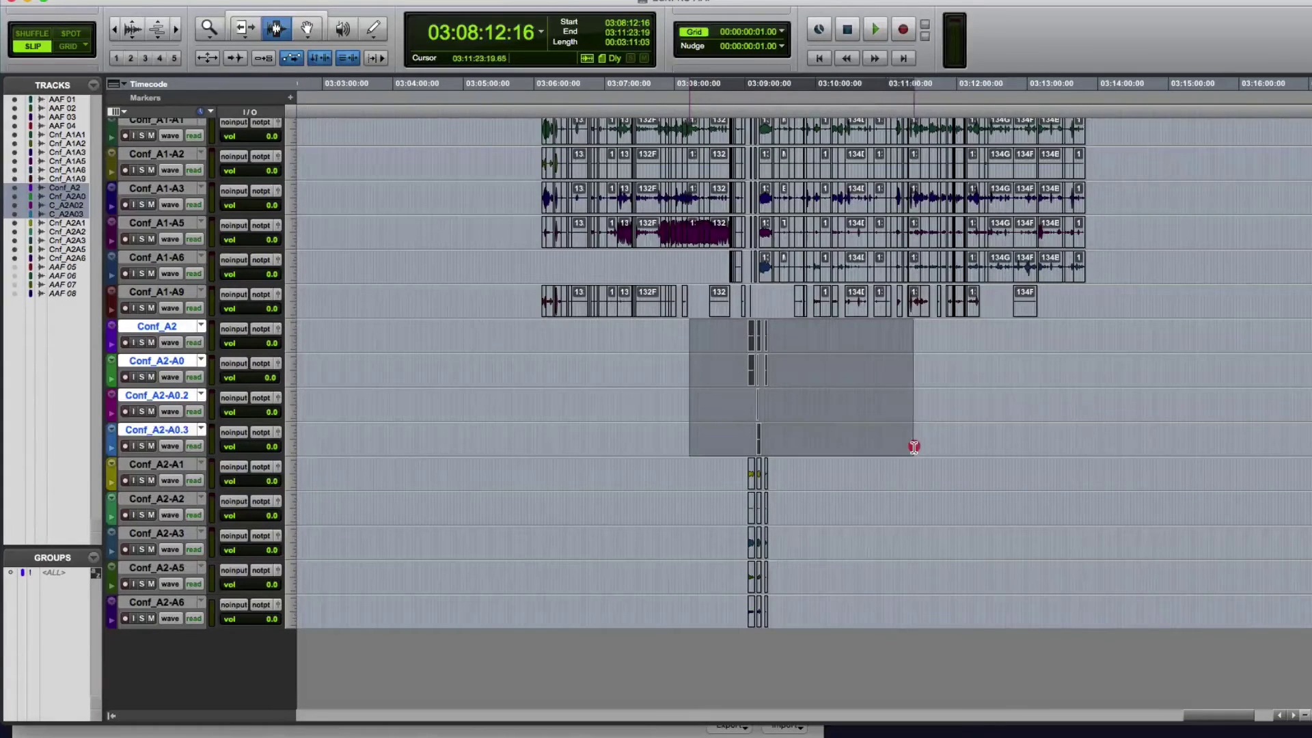
{"action": "key", "text": "Delete"}
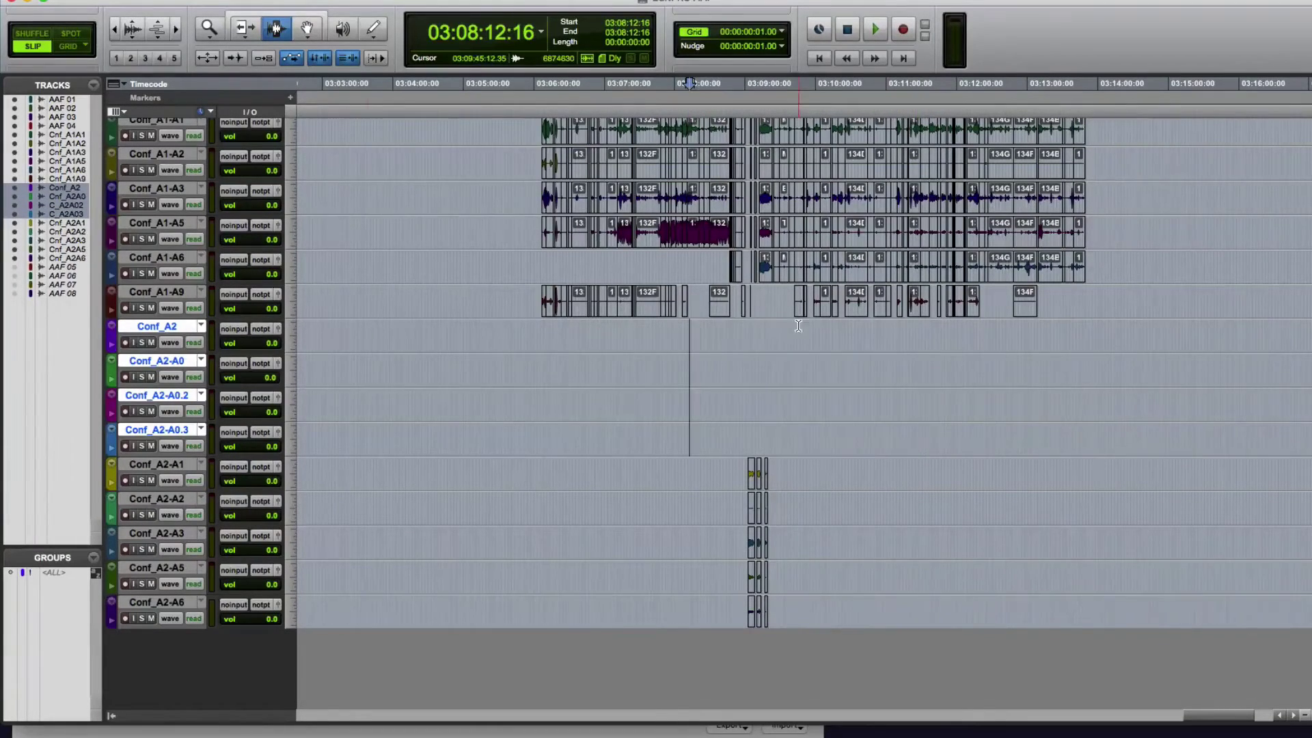
{"action": "right_click", "coordinate": [156, 327]}
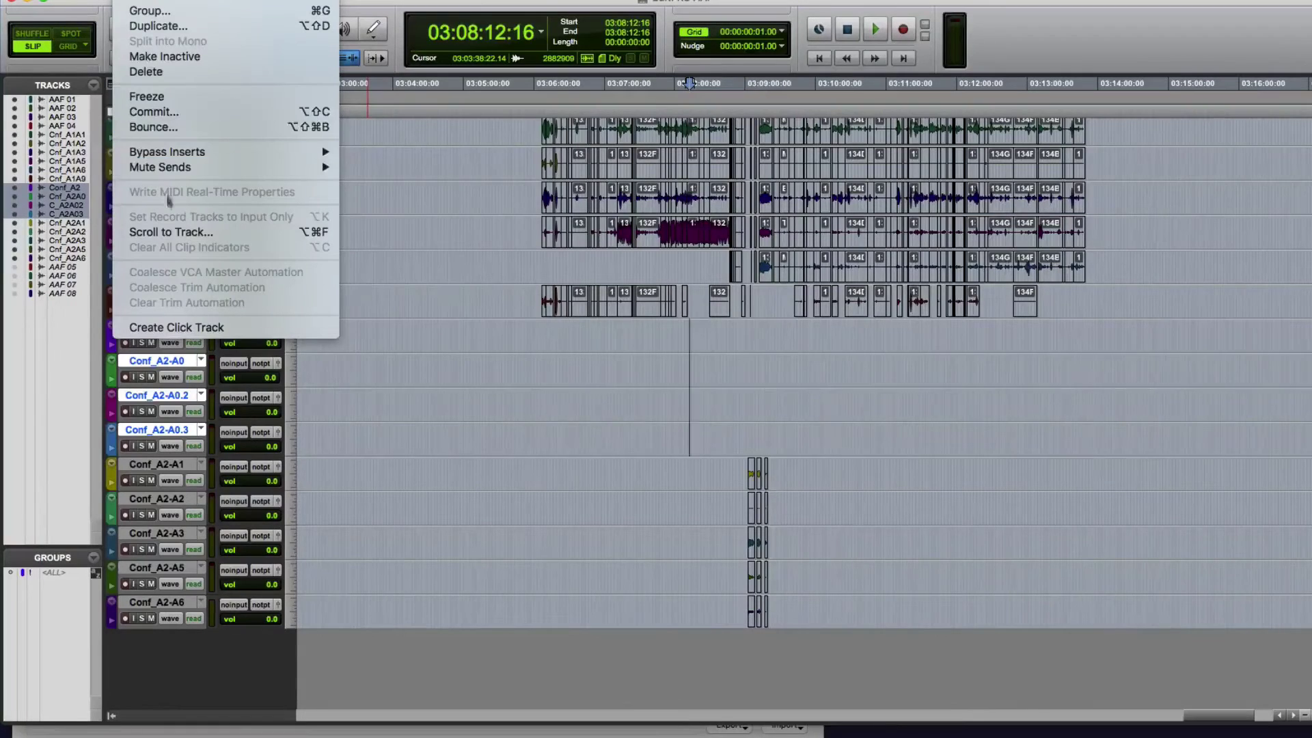
{"action": "left_click", "coordinate": [146, 71]}
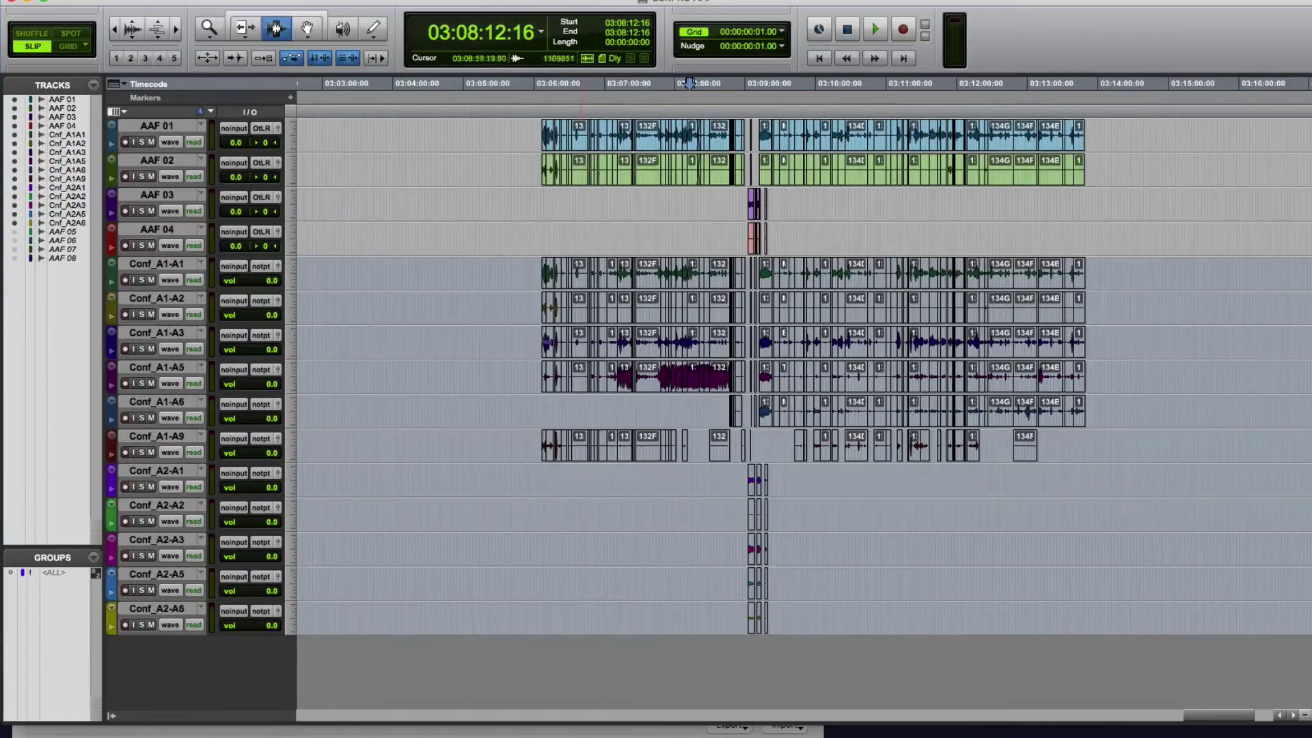
Assign all expanded Conf_A1 and Conf_A2 tracks to the same OtLR output as the AAF tracks
{"action": "left_click_drag", "start_coordinate": [482, 263], "coordinate": [492, 656]}
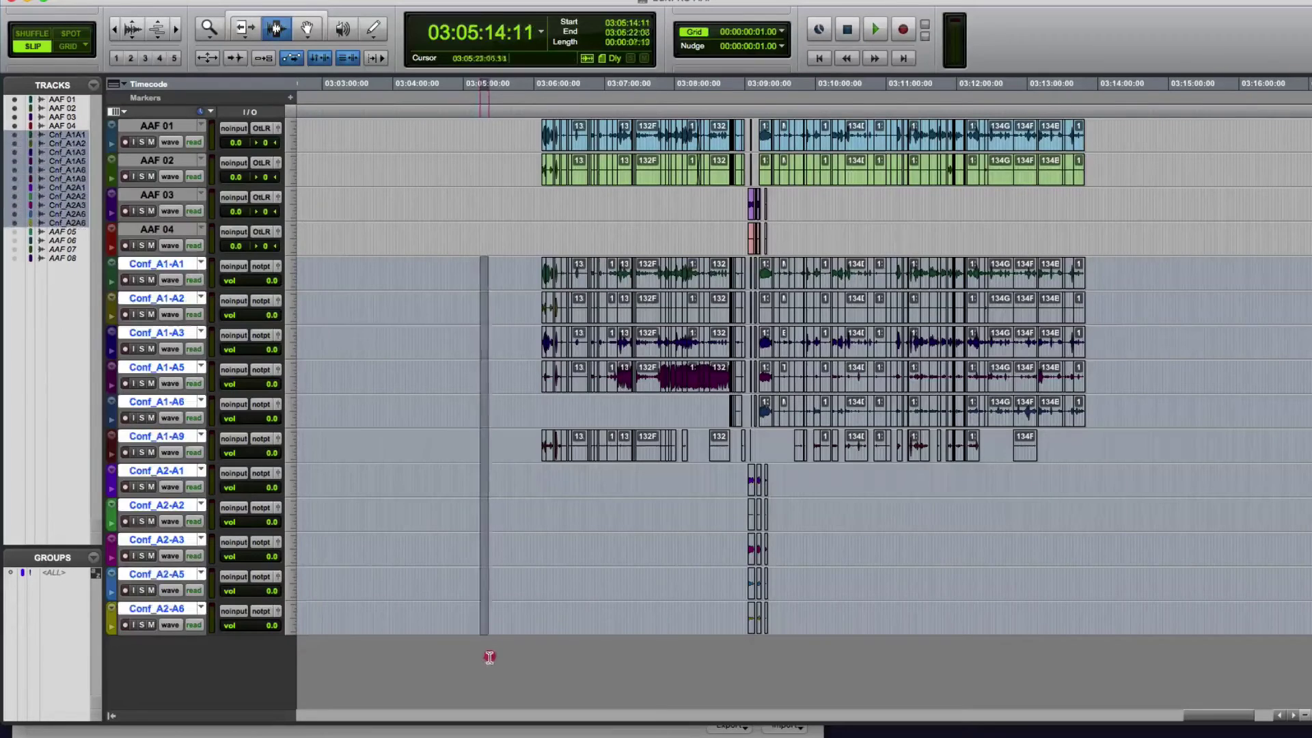
{"action": "left_click", "coordinate": [261, 369]}
{"action": "mouse_move", "coordinate": [295, 402]}
{"action": "left_click", "coordinate": [383, 408]}
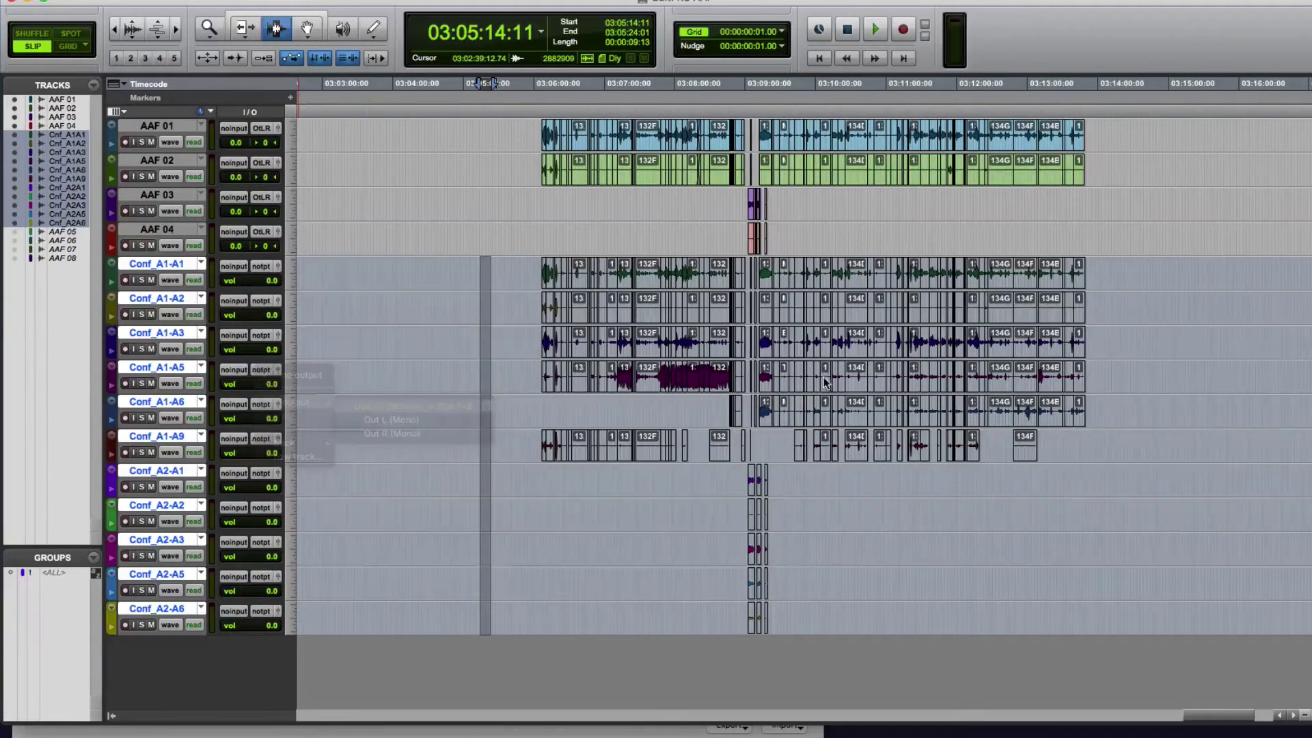
{"action": "left_click", "coordinate": [686, 282]}
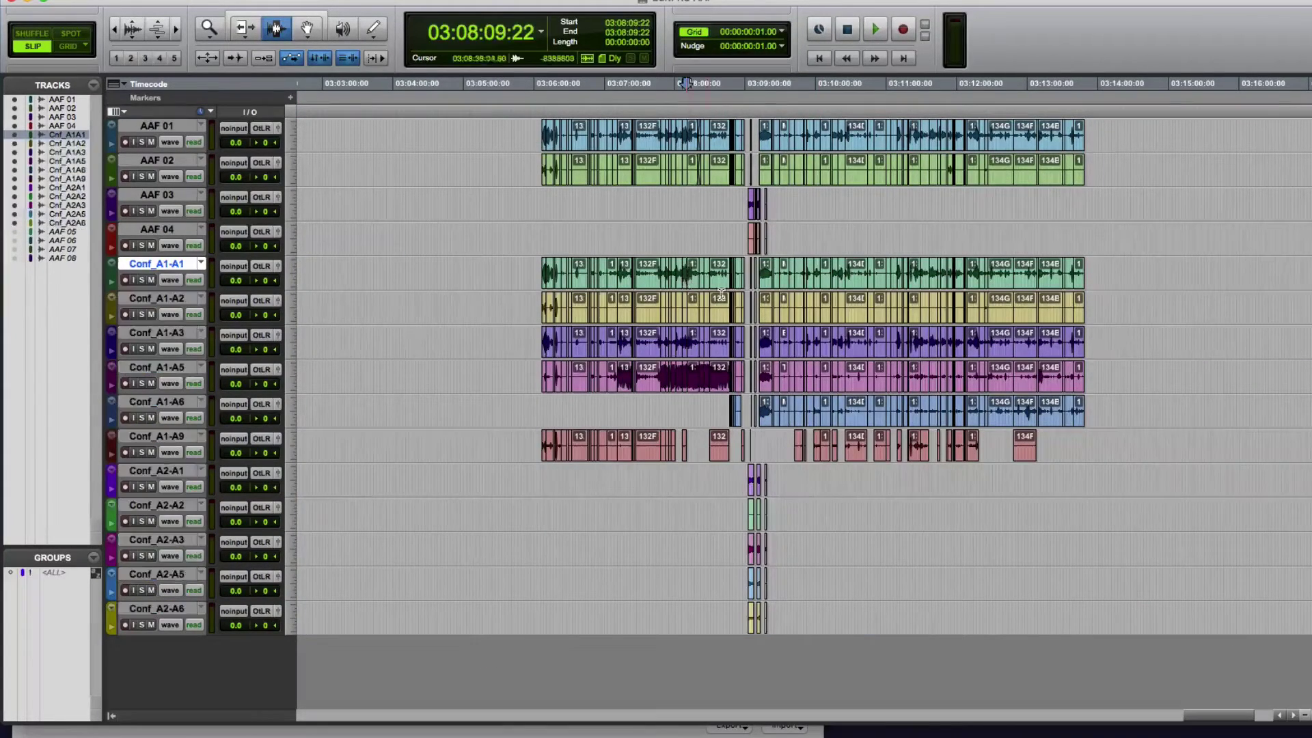
Compare the AAF 01 waveform with the conformed Conf_A1 tracks around 03:08:07 to check their sync
{"action": "key", "text": "super+bracketright"}
{"action": "key", "text": "super+bracketright"}
{"action": "left_click", "coordinate": [806, 273]}
{"action": "key", "text": "super+bracketright"}
{"action": "key", "text": "super+bracketright"}
{"action": "key", "text": "super+bracketright"}
{"action": "key", "text": "super+bracketright"}
{"action": "key", "text": "super+bracketright"}
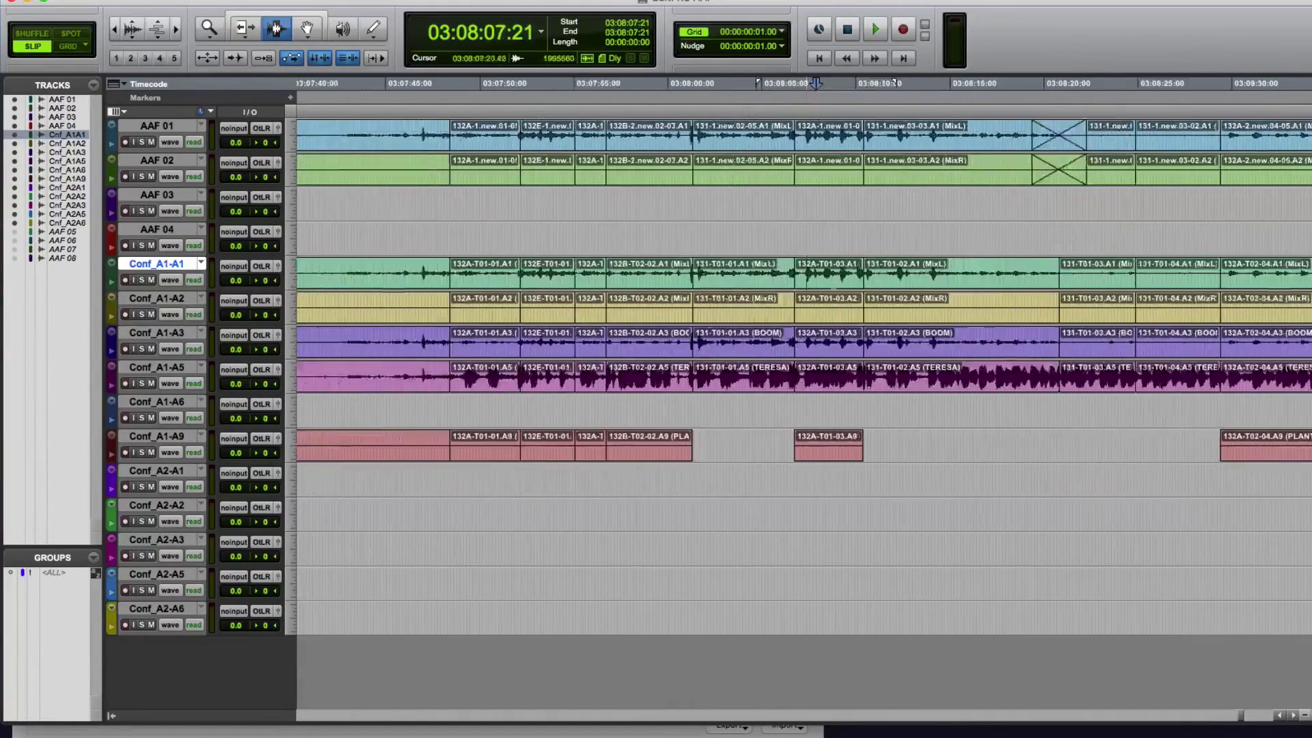
{"action": "left_click", "coordinate": [768, 277]}
{"action": "key", "text": "super+bracketright"}
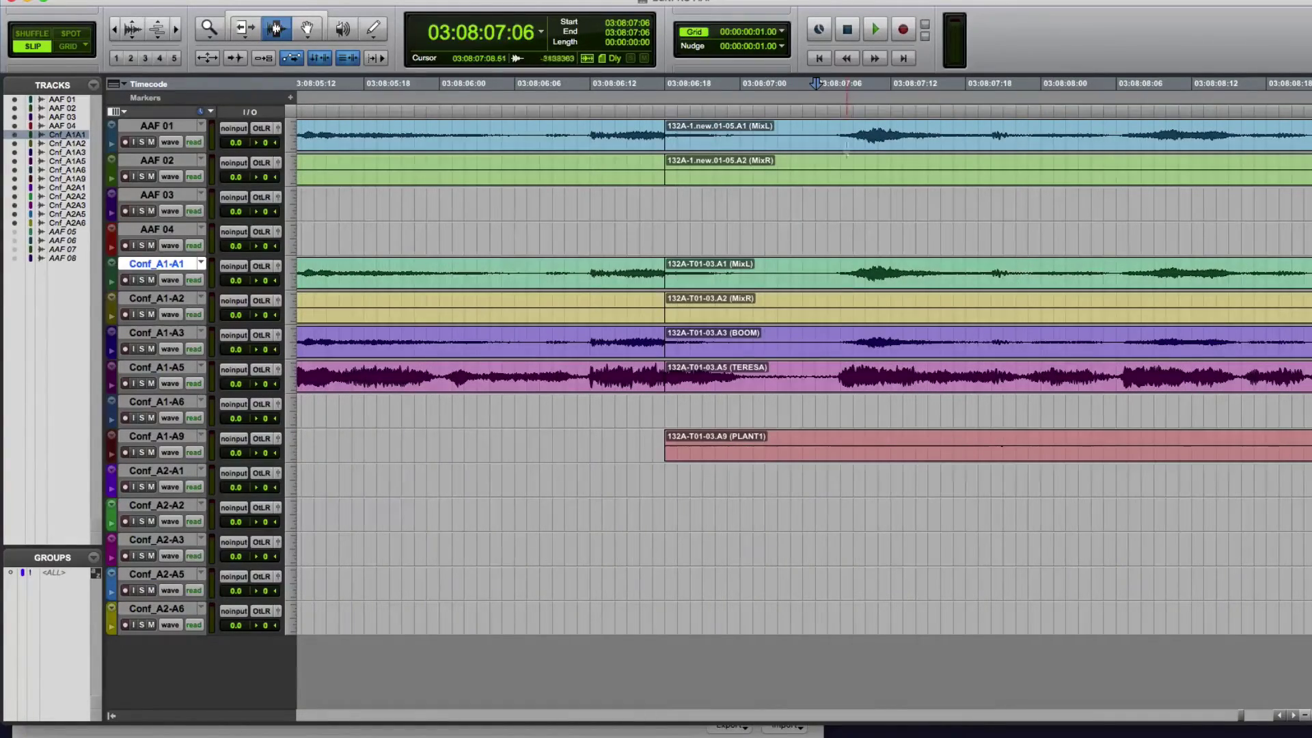
{"action": "left_click_drag", "start_coordinate": [835, 133], "coordinate": [856, 393]}
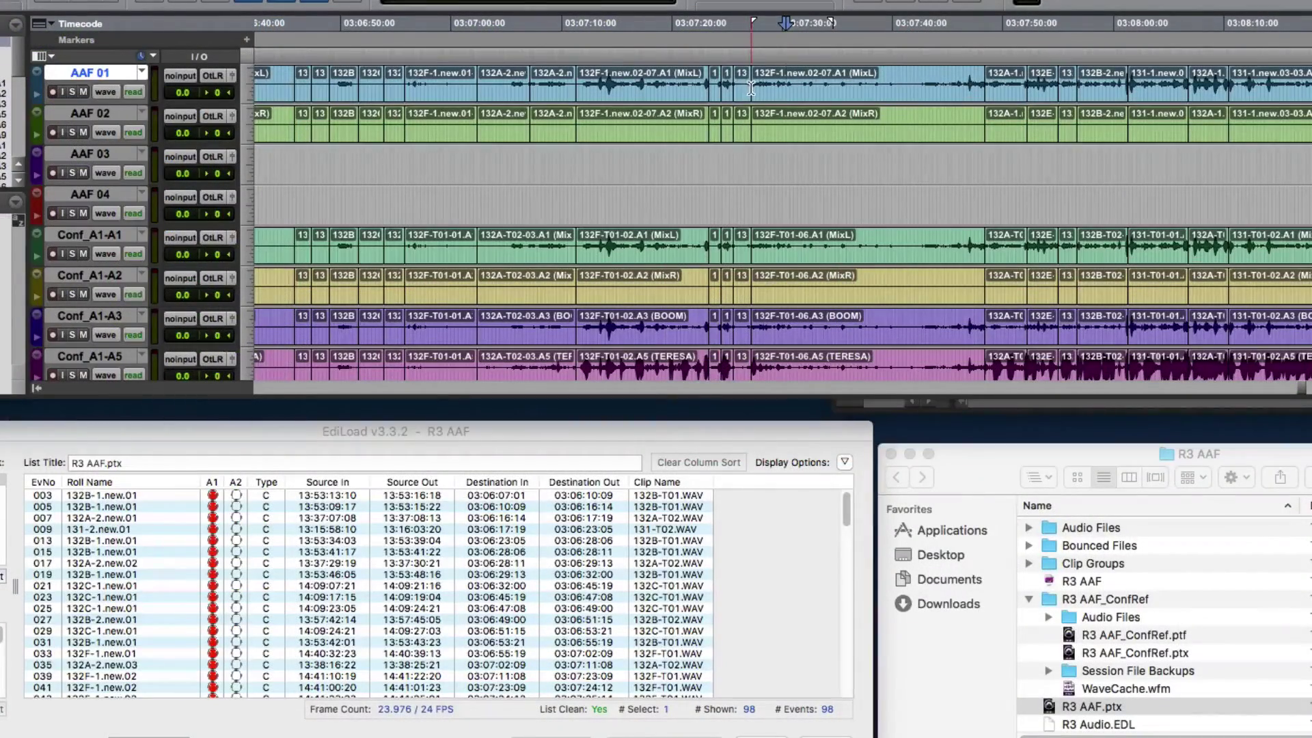
Mark the start of clip 132F-1.new.02-07 on AAF 01 and switch to EdiLoad to examine the list's Clip Name column
{"action": "left_click_drag", "start_coordinate": [751, 88], "coordinate": [820, 94]}
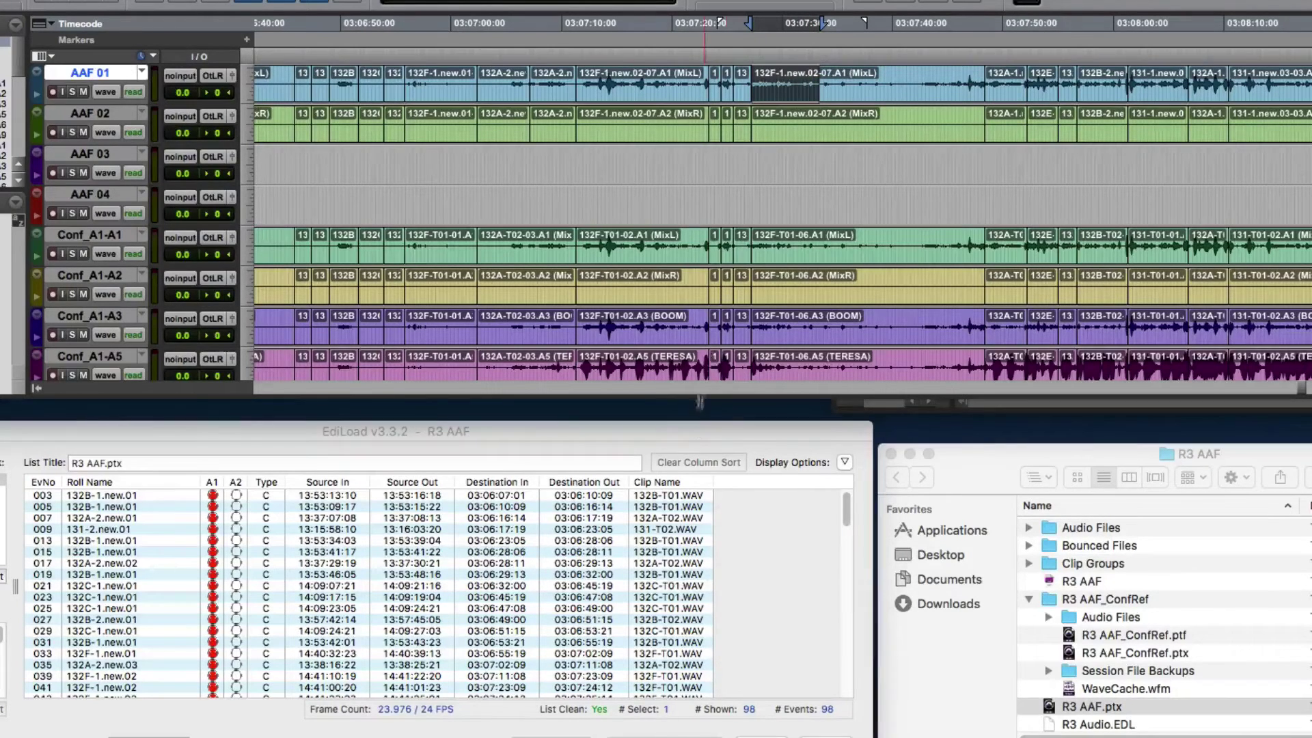
{"action": "left_click", "coordinate": [699, 431]}
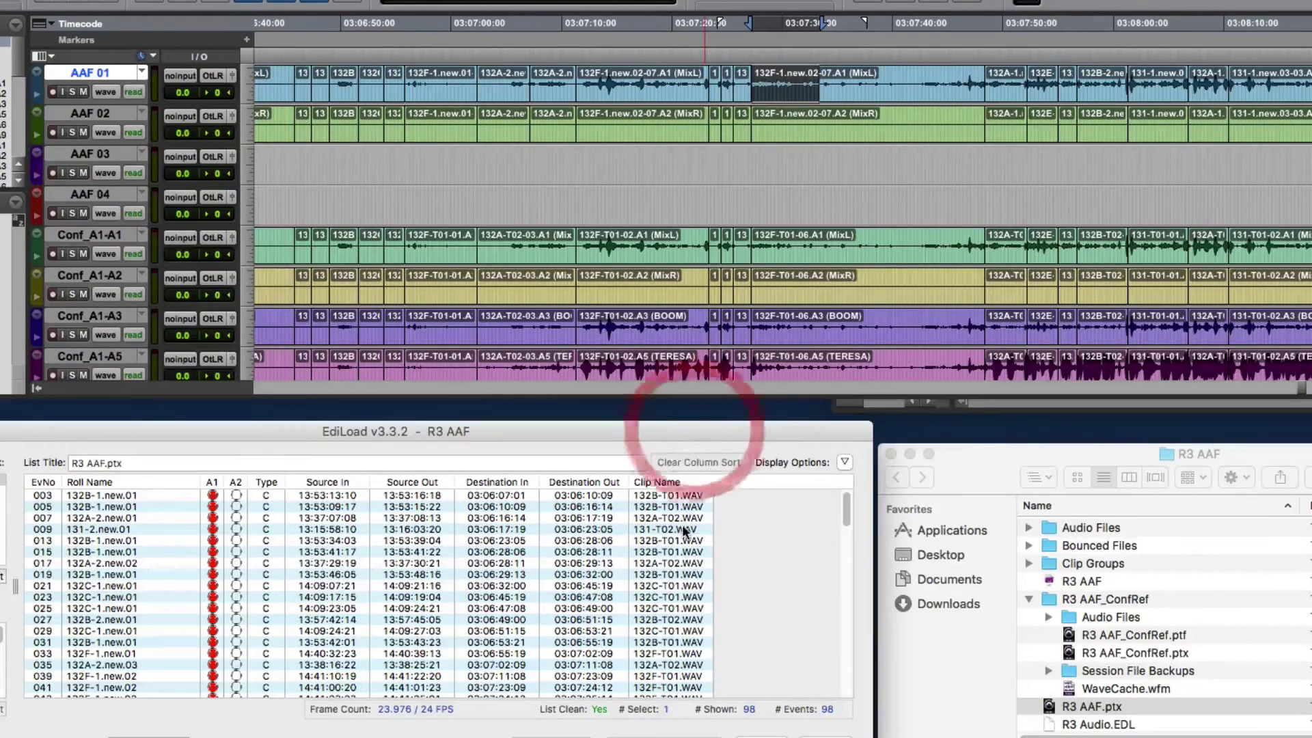
{"action": "left_click", "coordinate": [650, 496]}
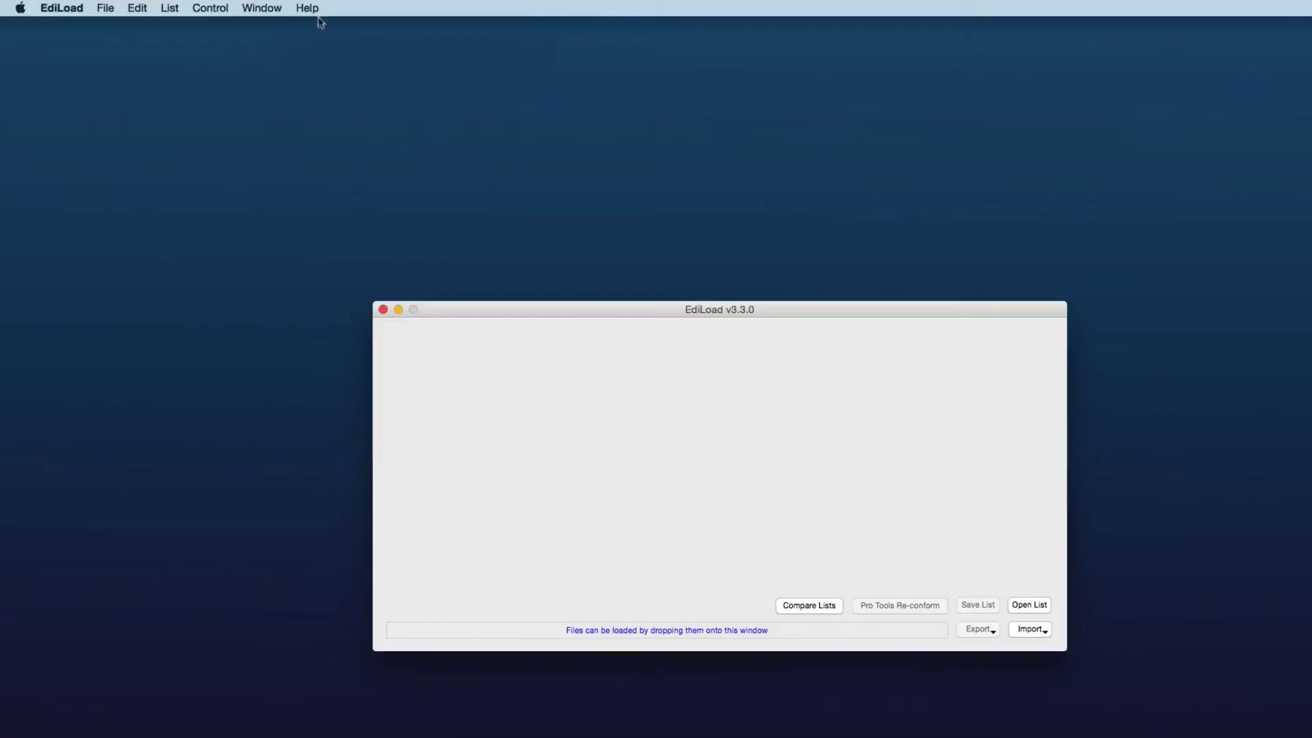
Open the EdiLoad User Guide and skim through its pages
{"action": "left_click", "coordinate": [310, 9]}
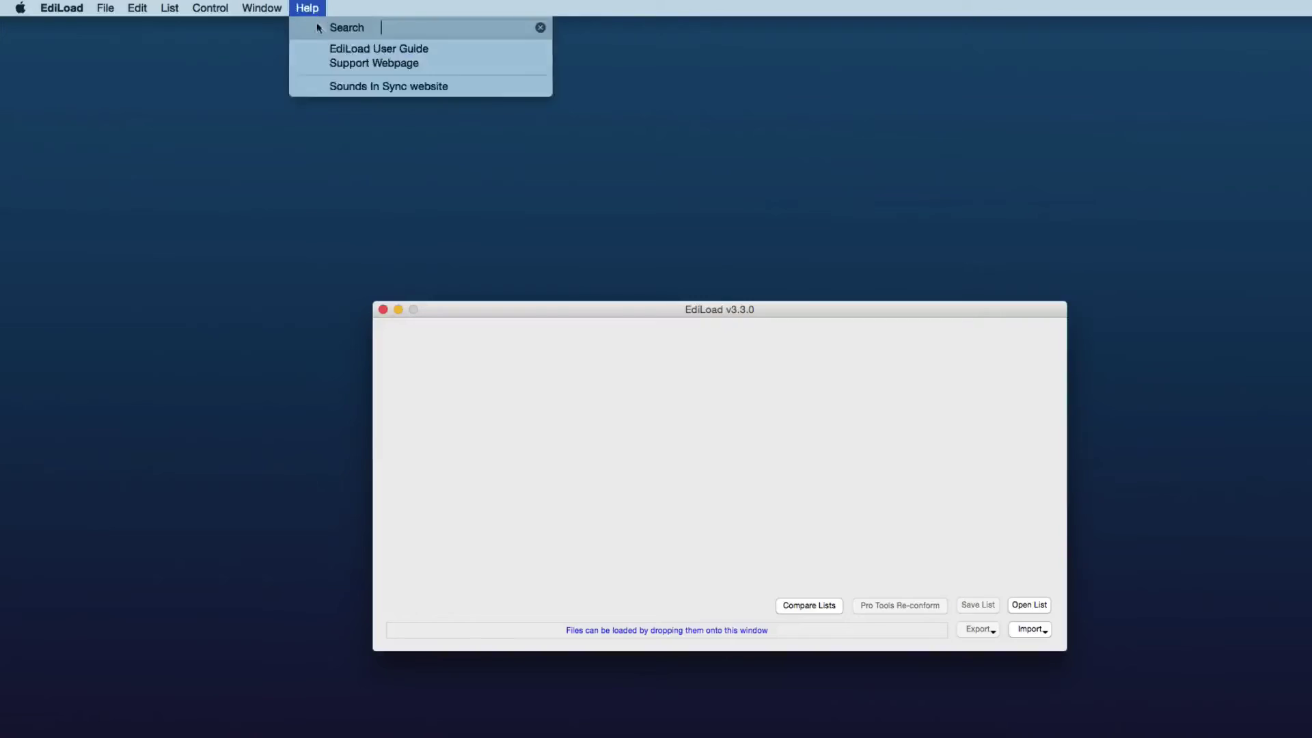
{"action": "left_click", "coordinate": [356, 48]}
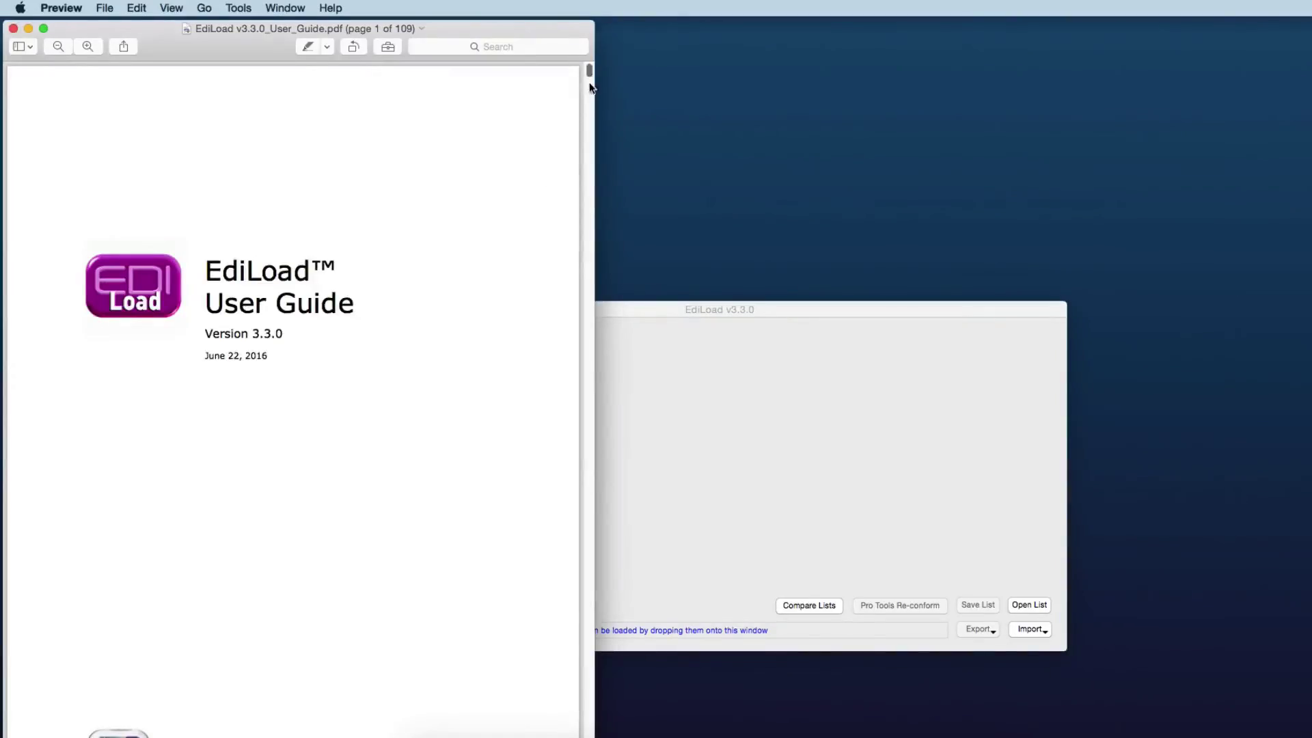
{"action": "left_click_drag", "start_coordinate": [589, 73], "coordinate": [565, 642]}
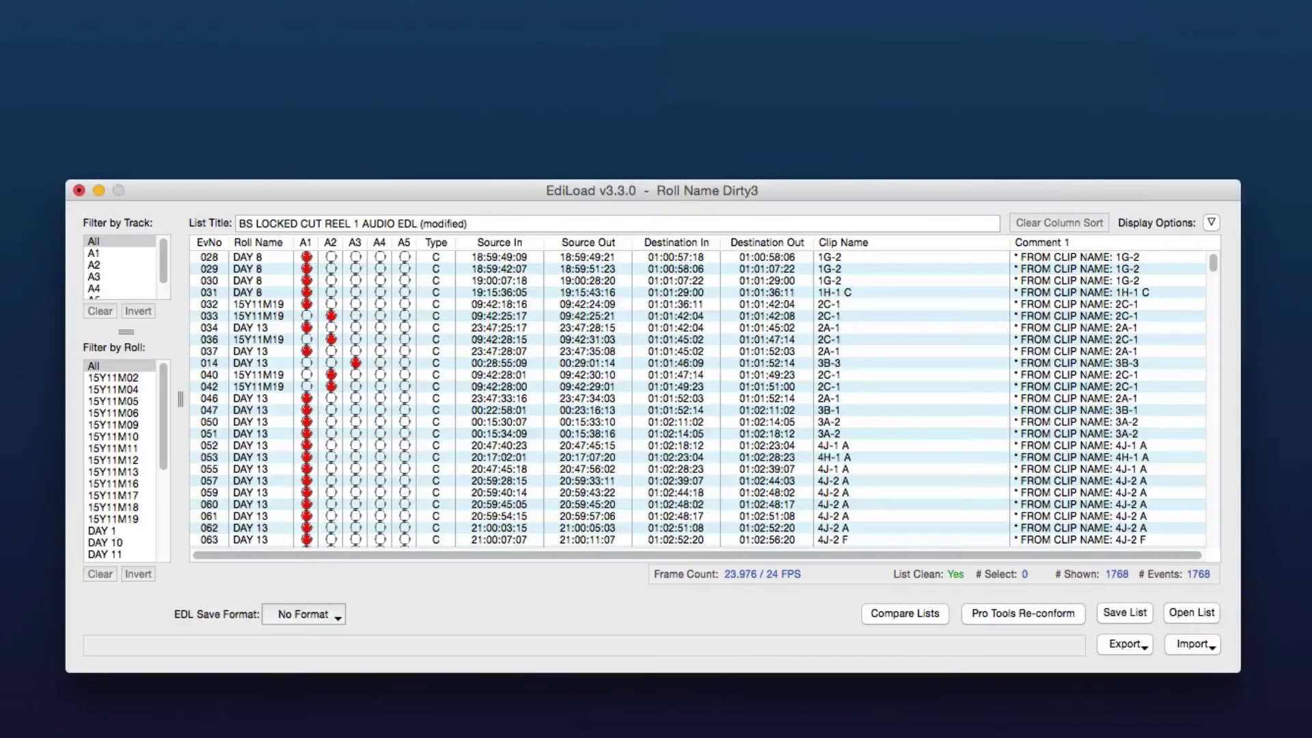